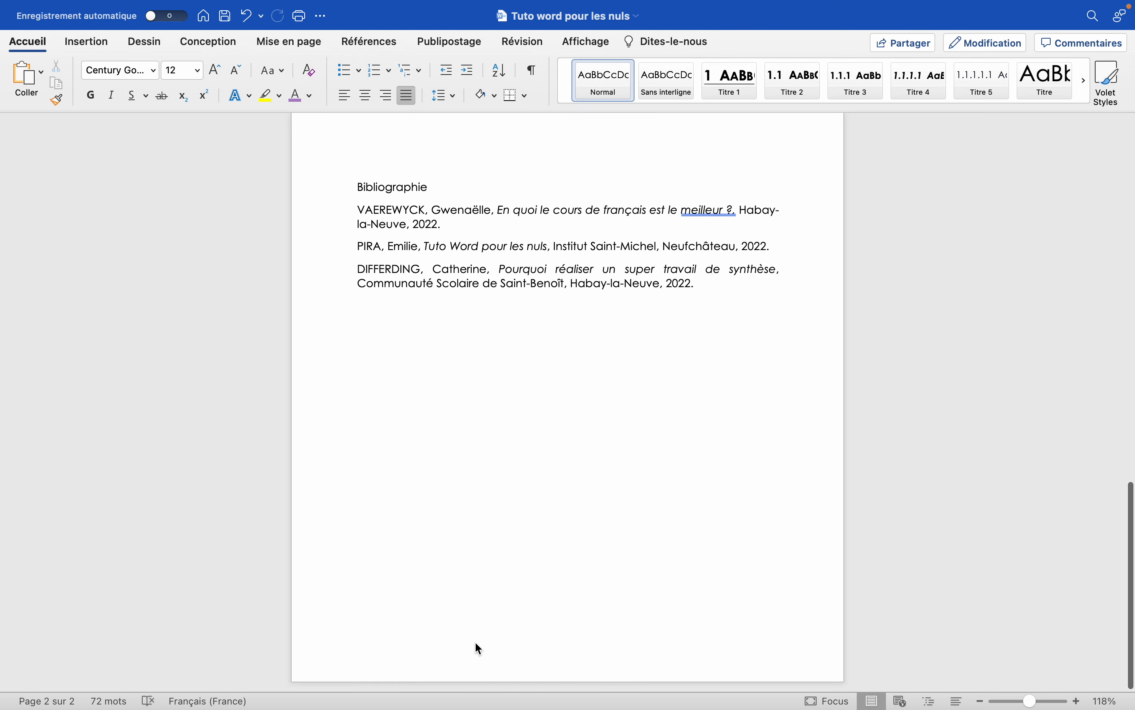
Insert a footnote after the word "meilleur" in the body paragraph, containing the cited author's full name followed by ", XX".
scroll(426, 635, up, 5)
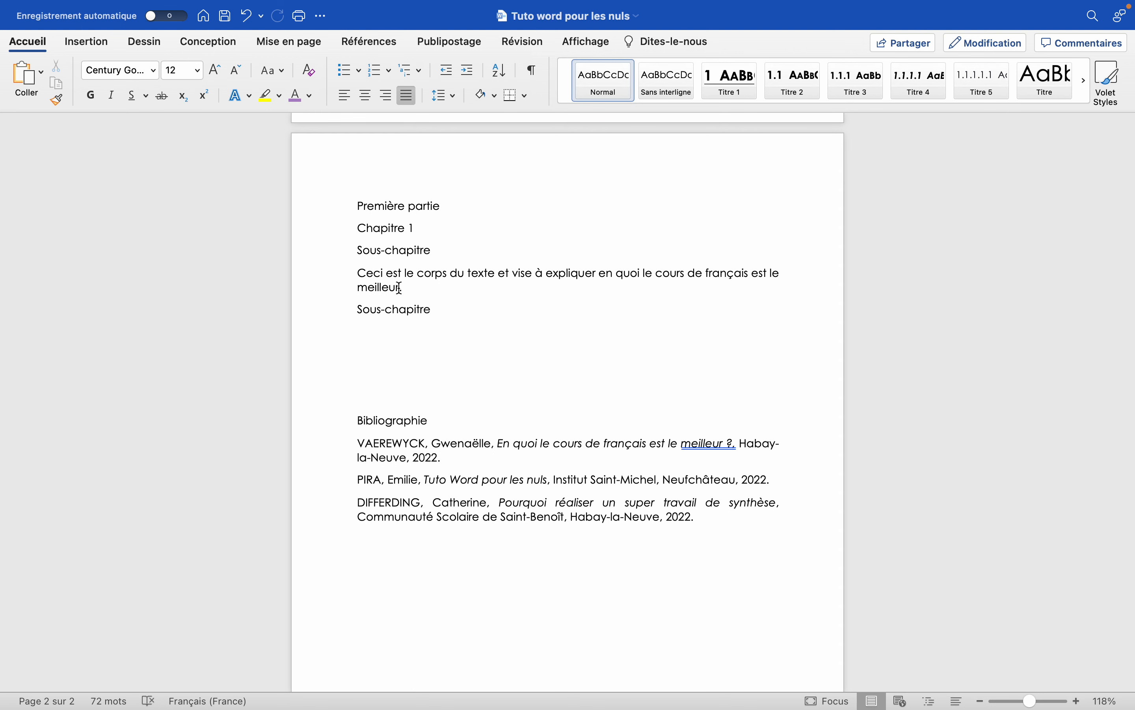
drag(400, 288, 358, 275)
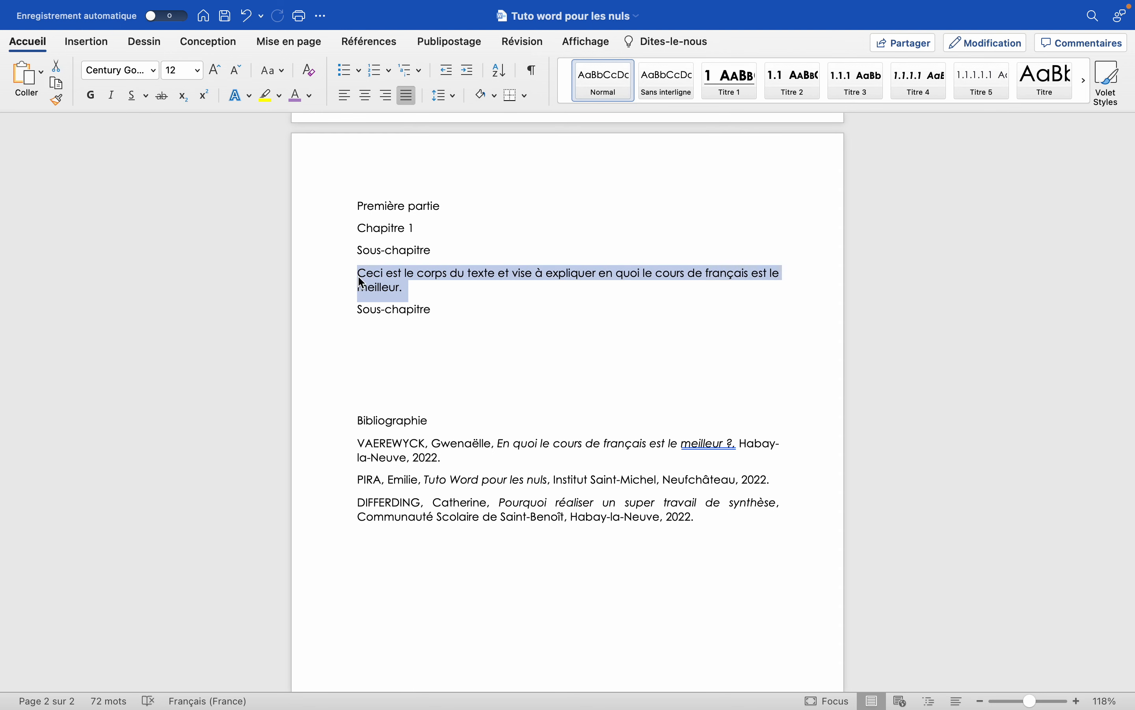
click(402, 287)
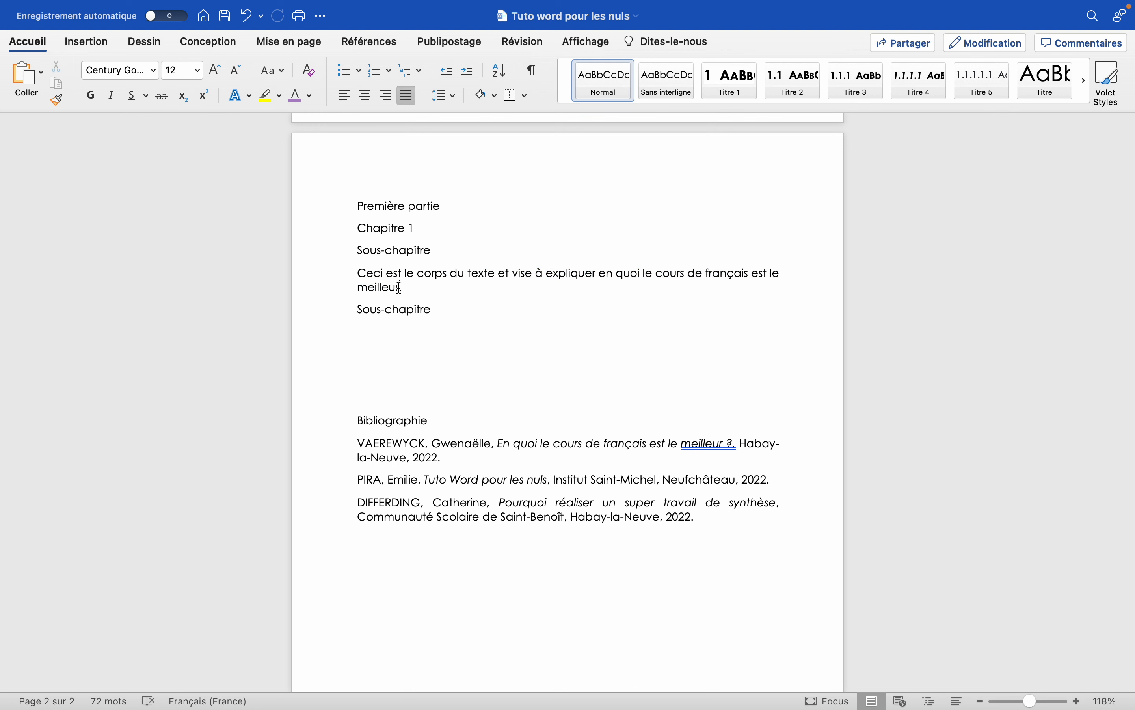
click(361, 44)
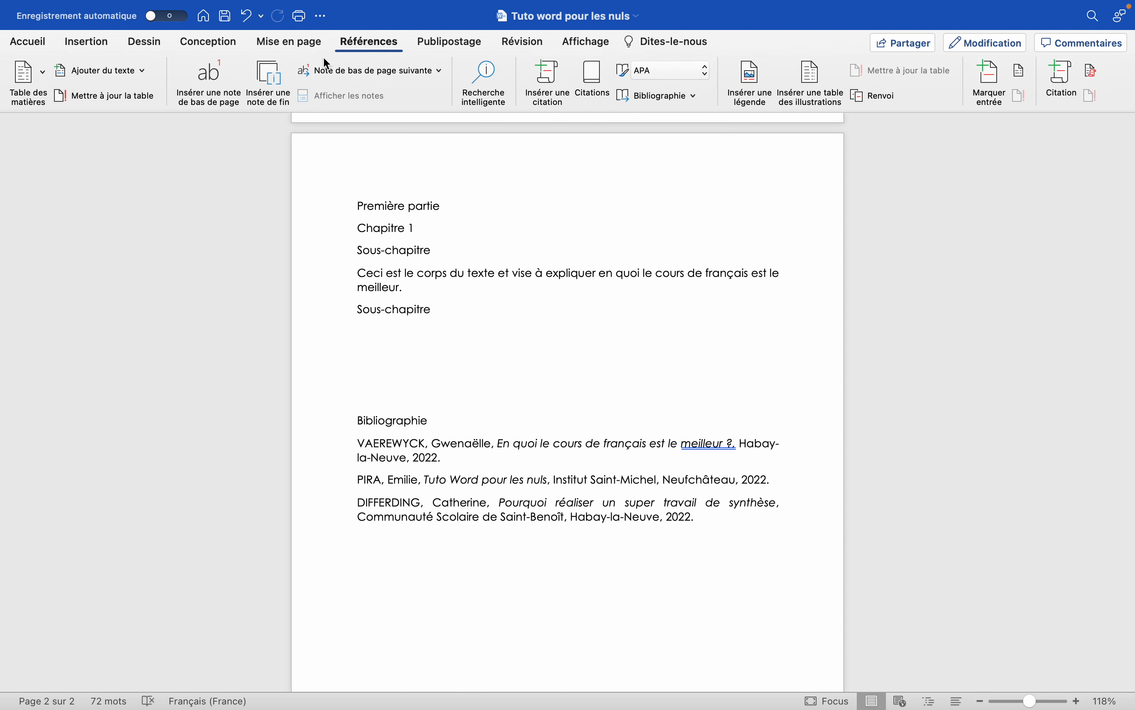
click(211, 77)
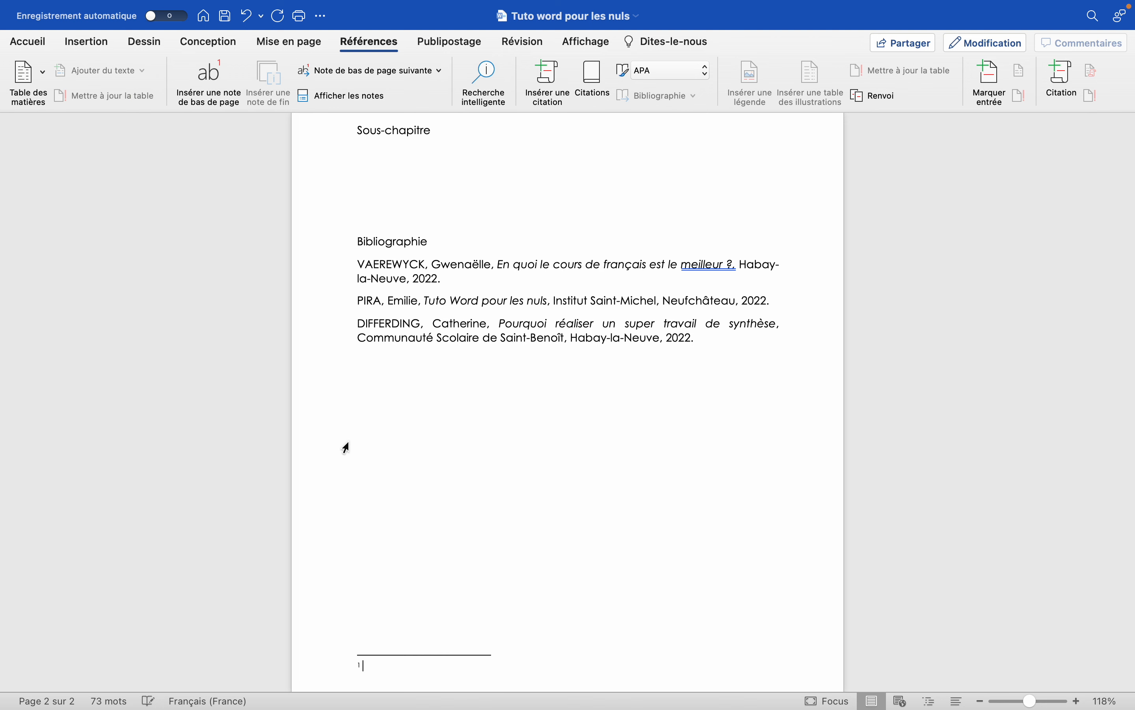
text(V)
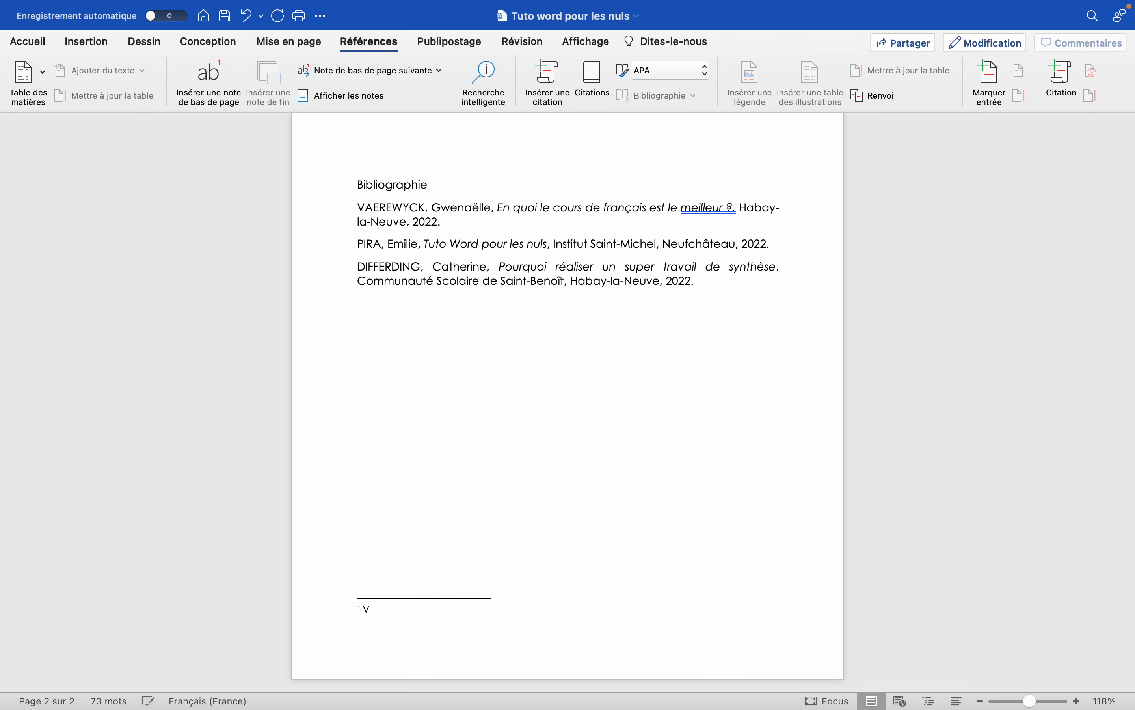
text(AEREWYCK Gwenaëlle, XX)
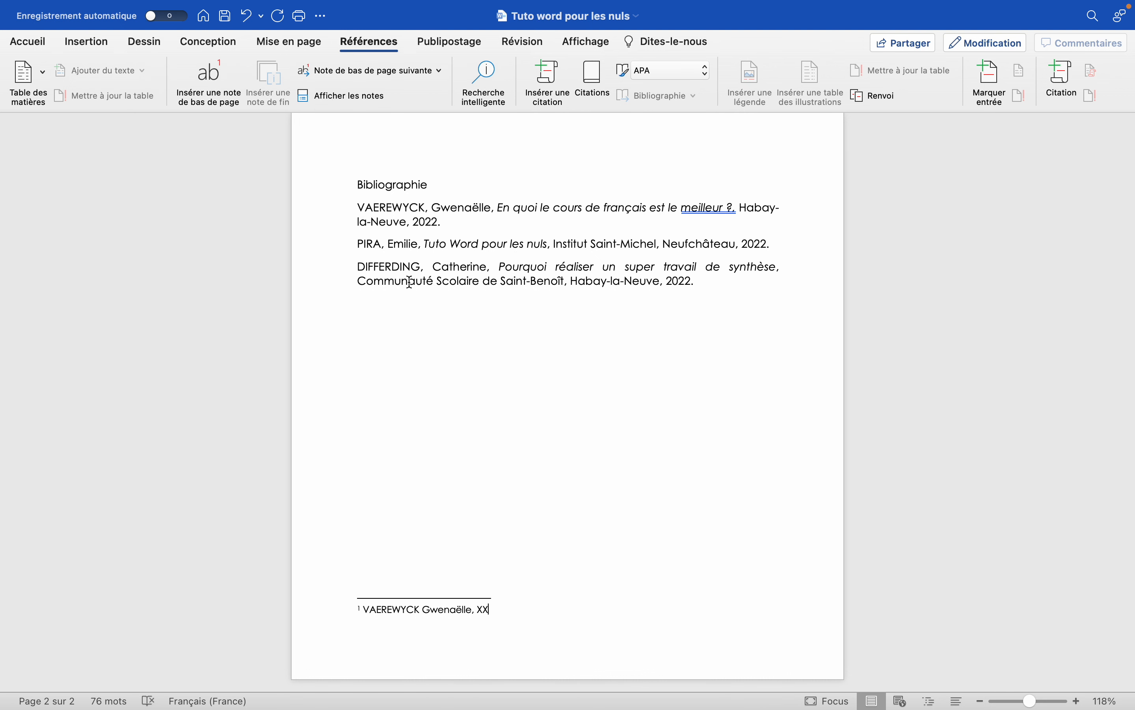
double_click(456, 460)
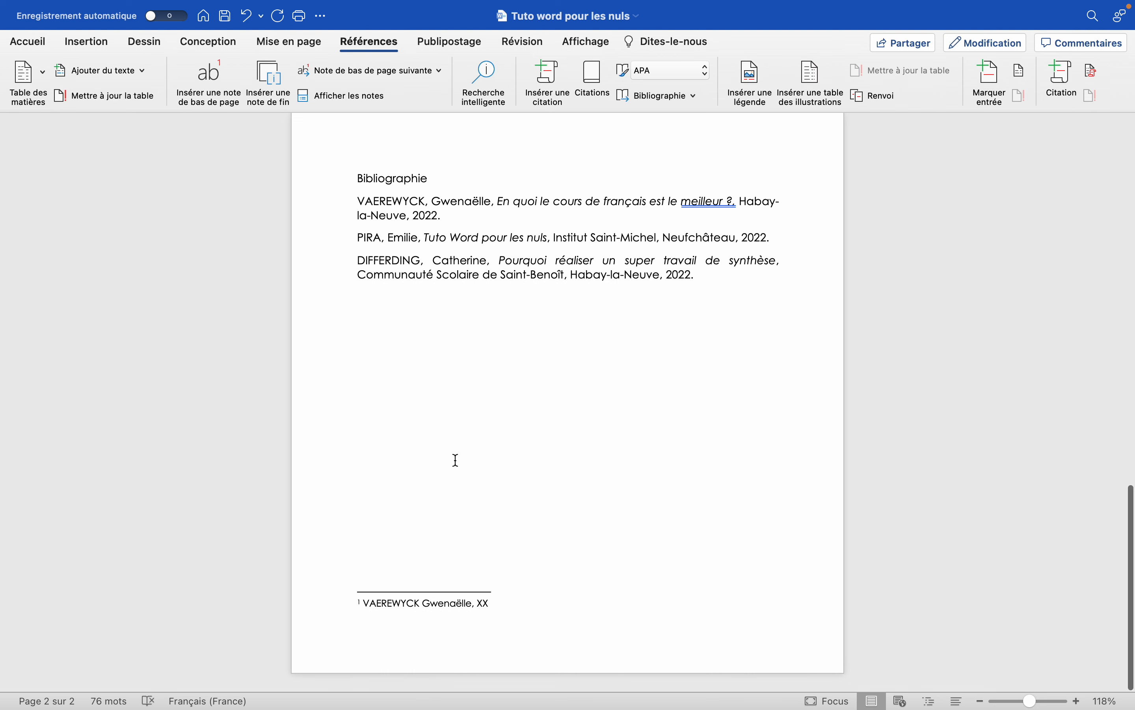
Review the footnote mark after "meilleur" and the order of the entries under the Bibliographie heading.
scroll(403, 587, up, 6)
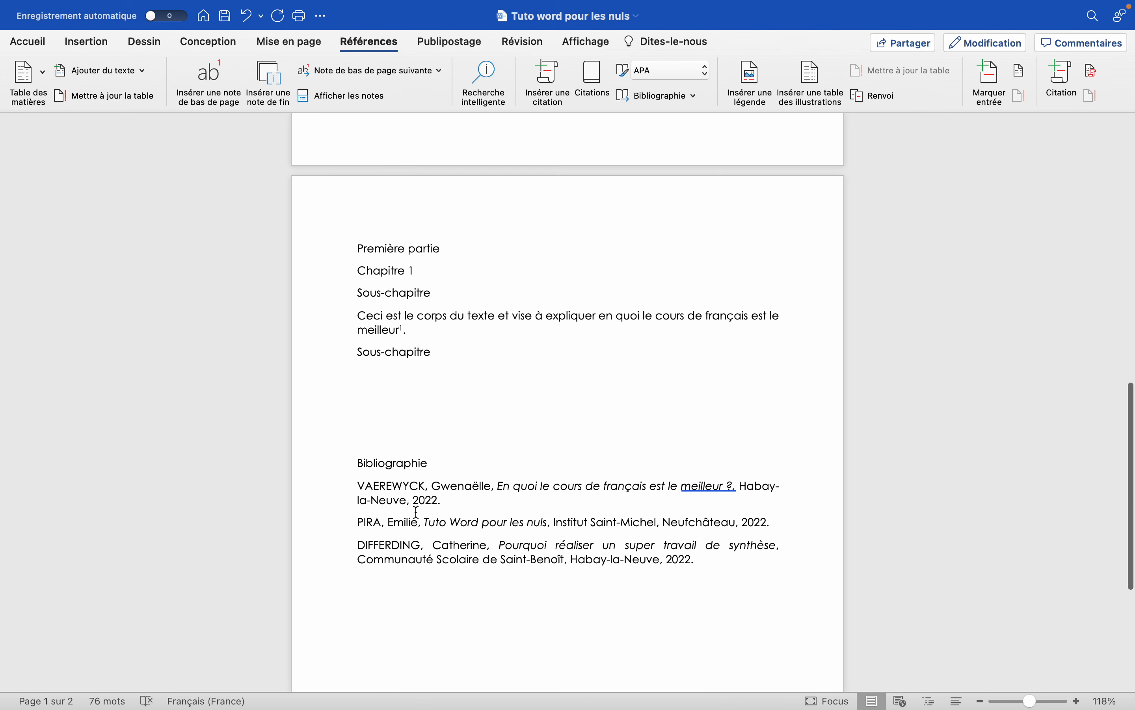
scroll(453, 379, down, 6)
scroll(452, 379, up, 6)
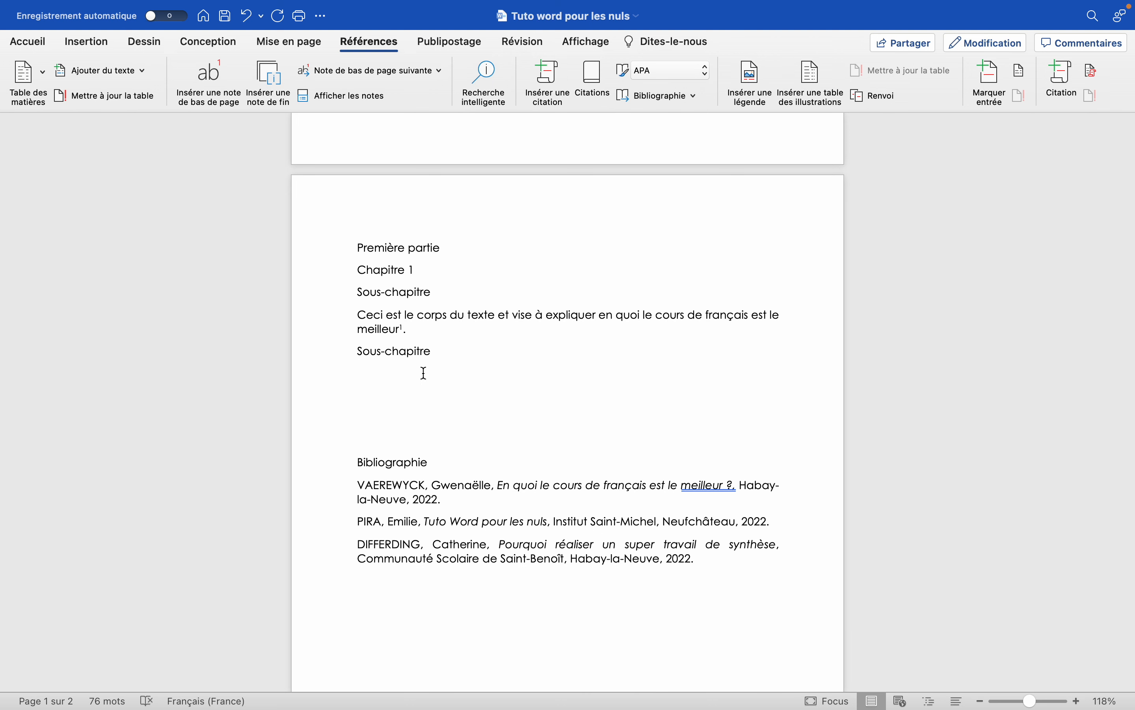
scroll(425, 373, down, 2)
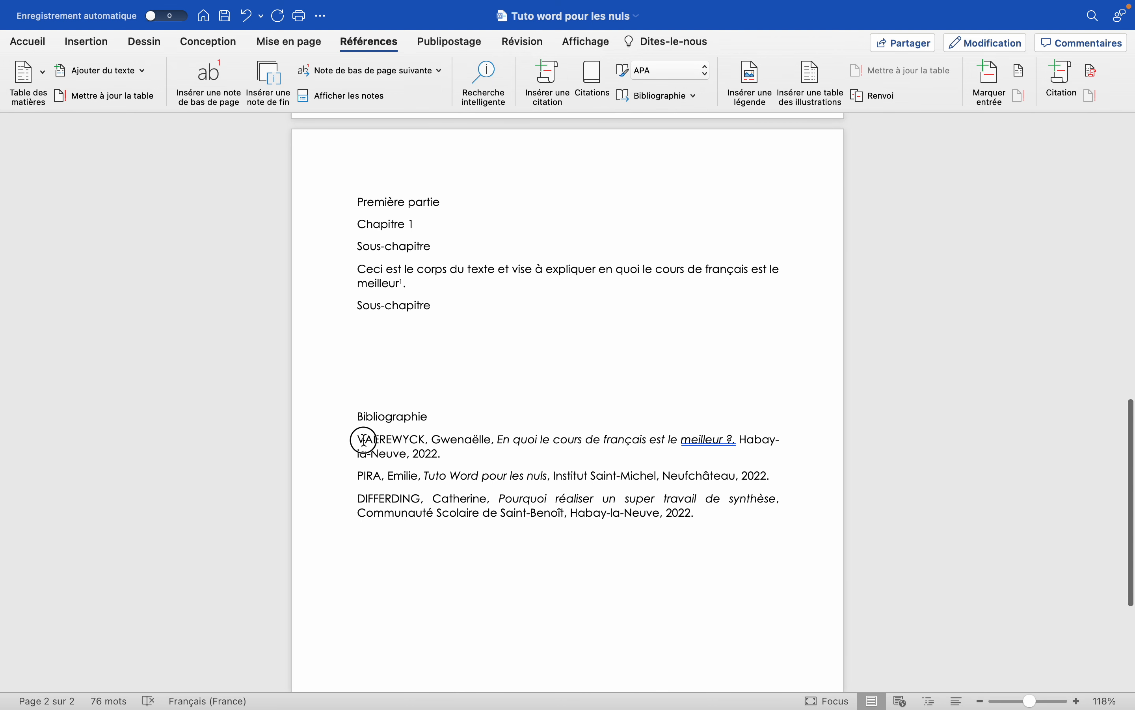
drag(360, 436, 368, 517)
scroll(367, 517, down, 1)
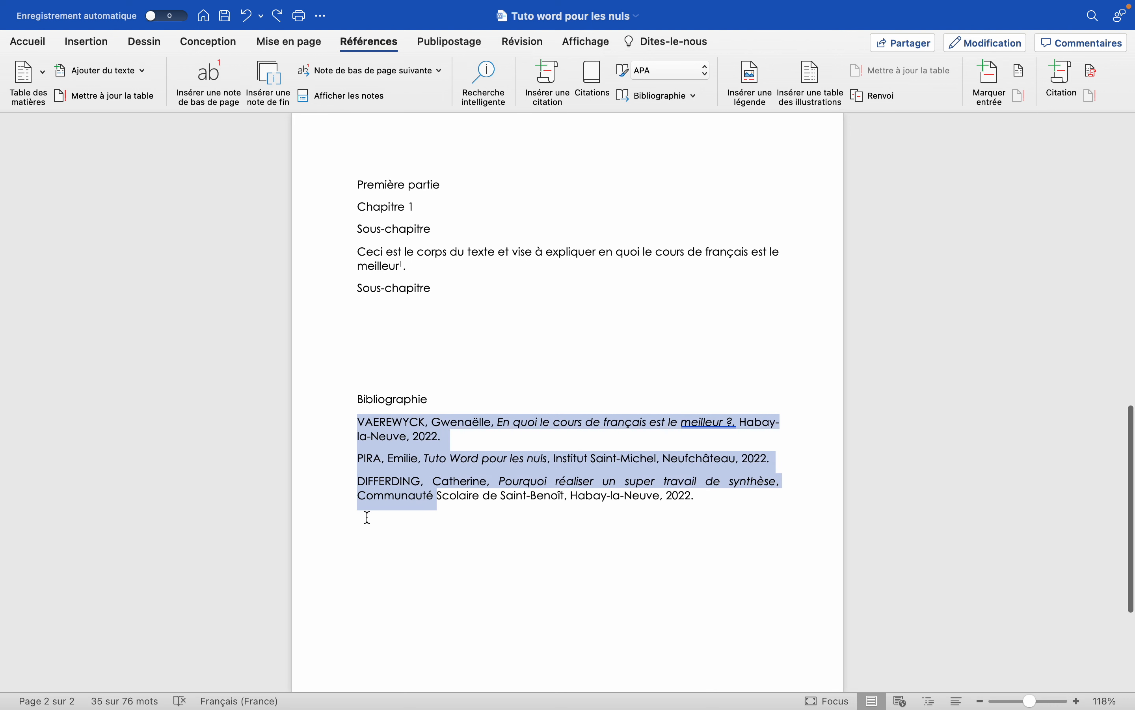
scroll(369, 515, down, 1)
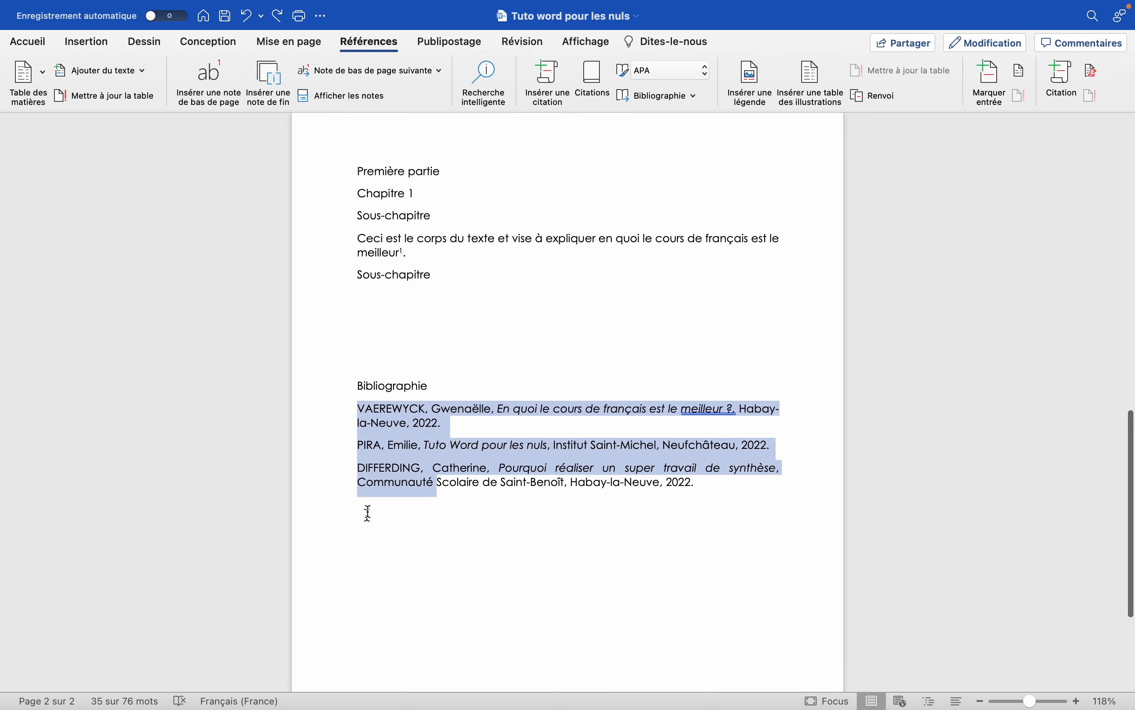
click(369, 412)
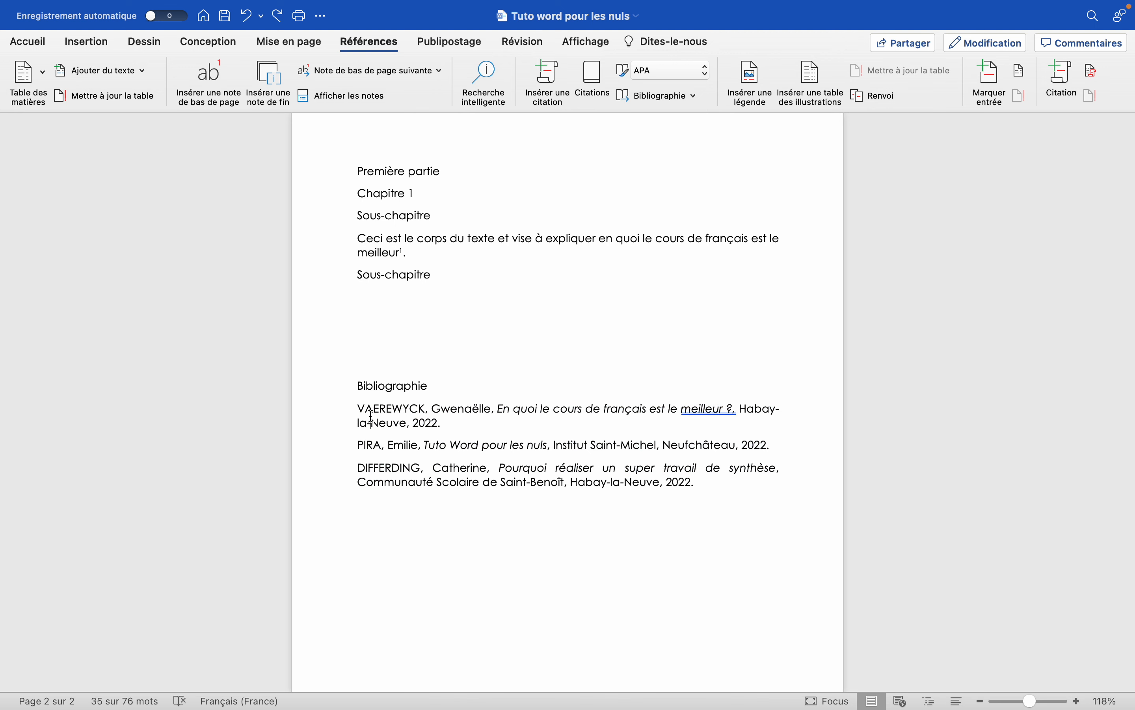
click(355, 407)
drag(355, 408, 374, 483)
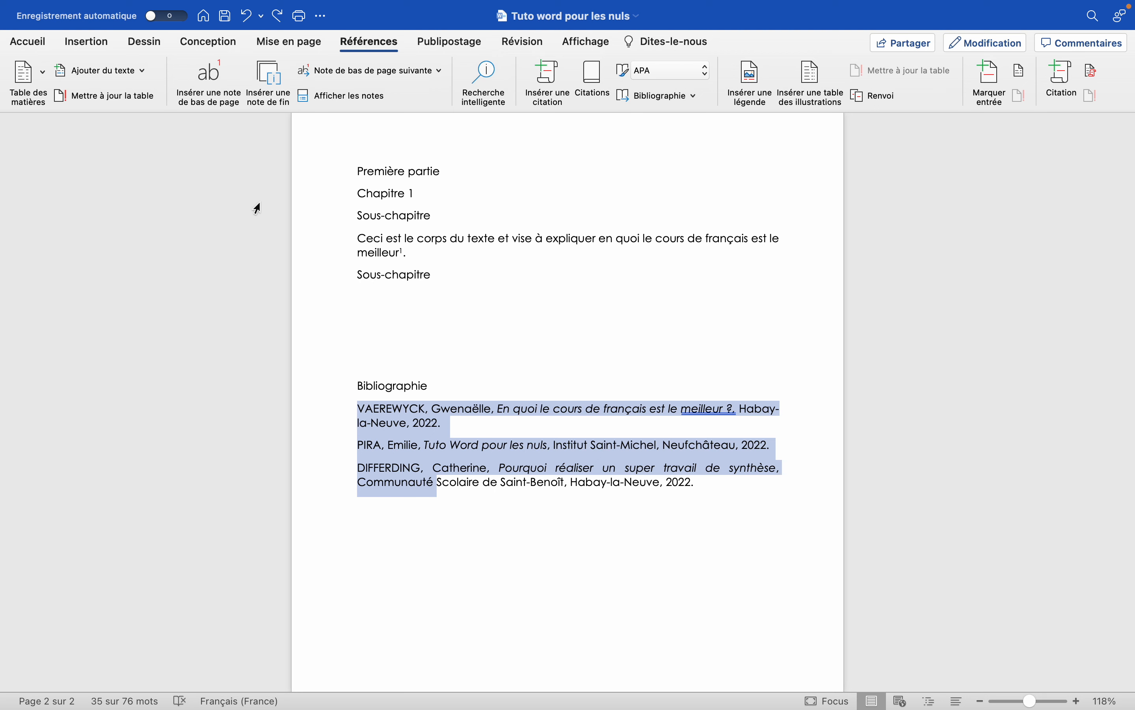
Sort the three bibliography entries alphabetically by paragraph, as text in ascending order, with no header row.
click(30, 43)
click(587, 470)
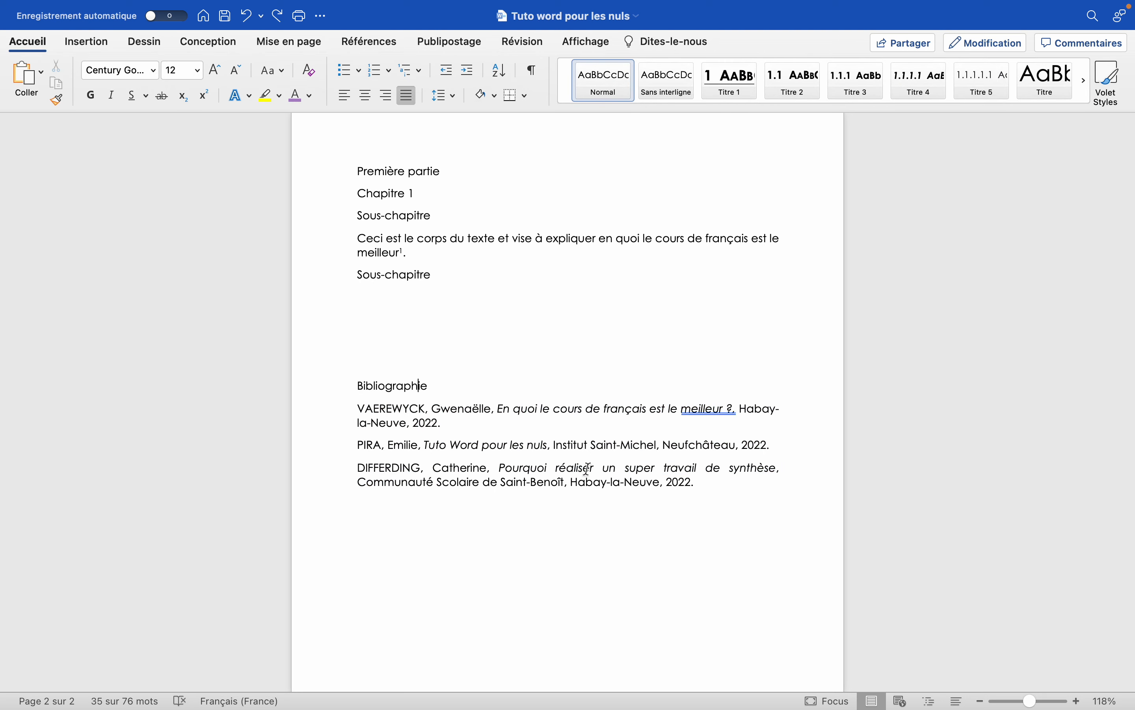
drag(713, 482, 375, 472)
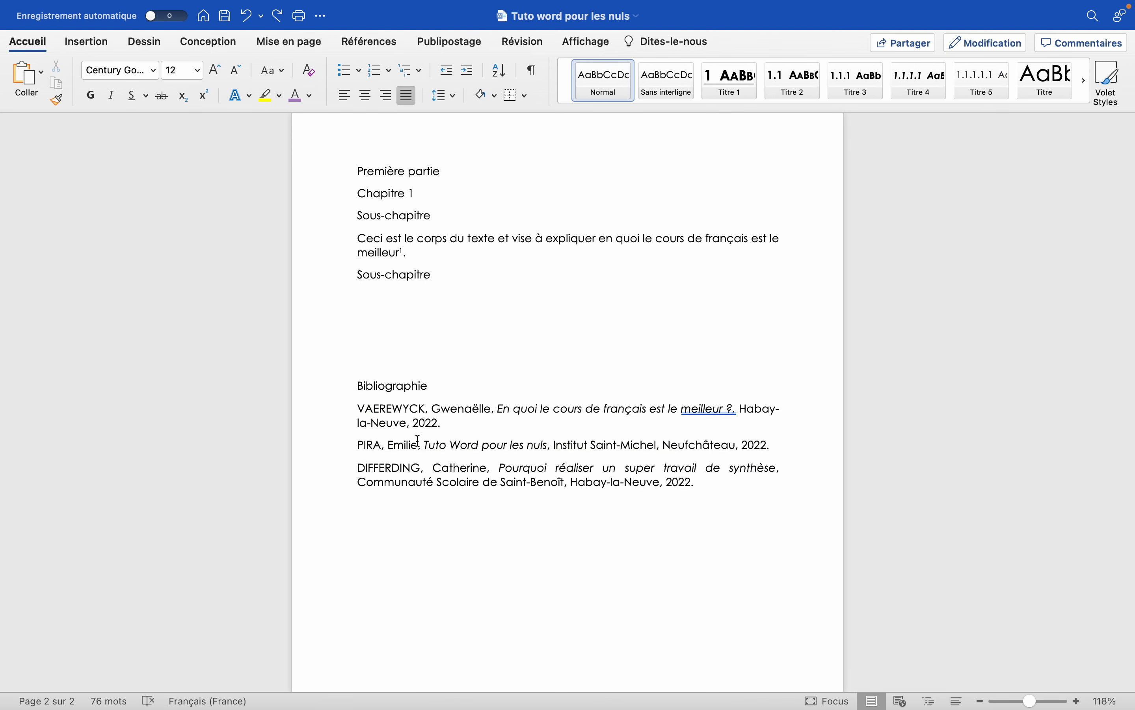
drag(358, 409, 363, 468)
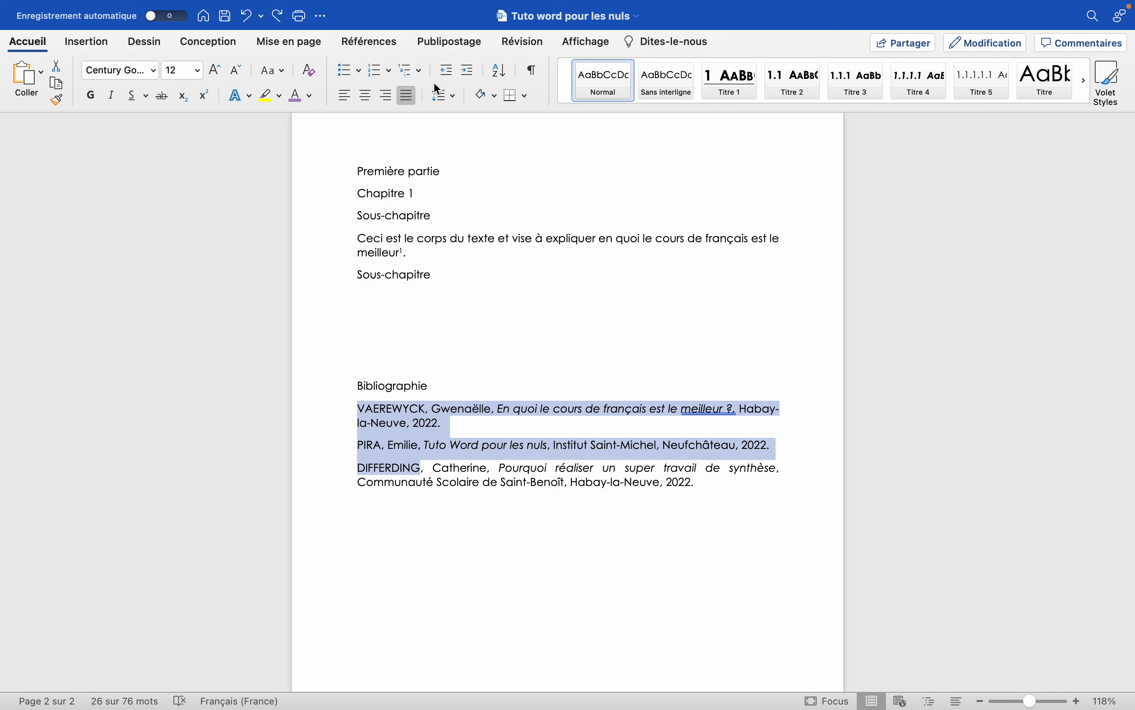
click(505, 71)
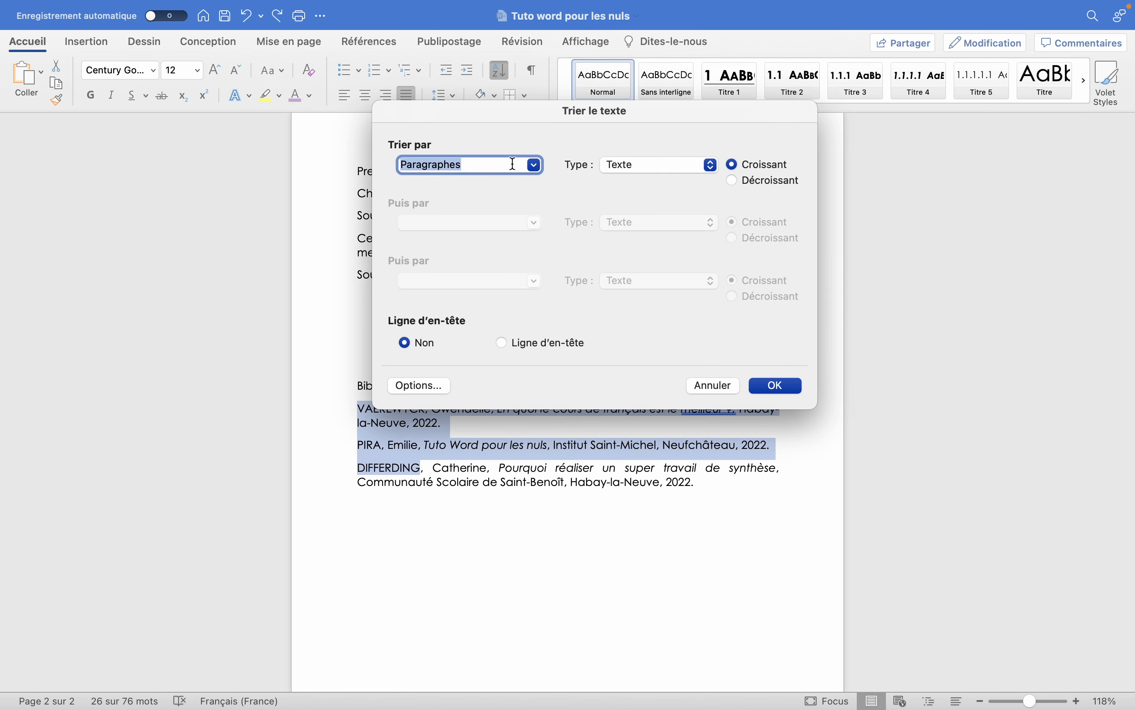
click(513, 164)
click(531, 166)
click(531, 166)
click(779, 387)
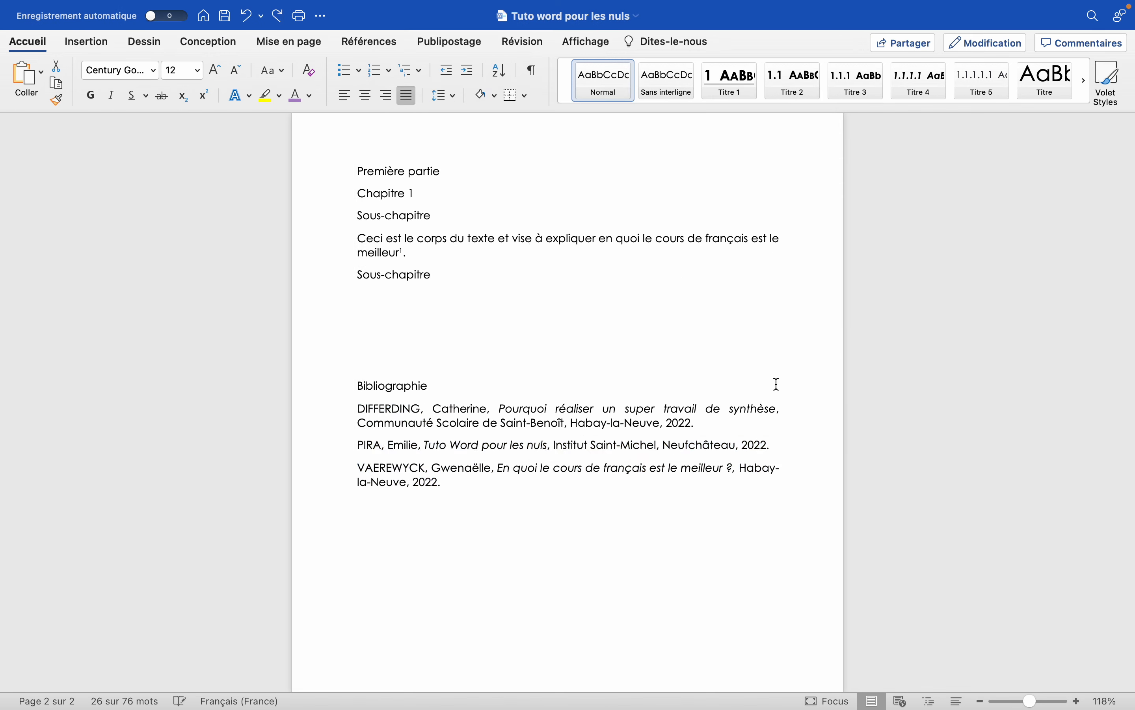
click(360, 415)
drag(358, 407, 370, 486)
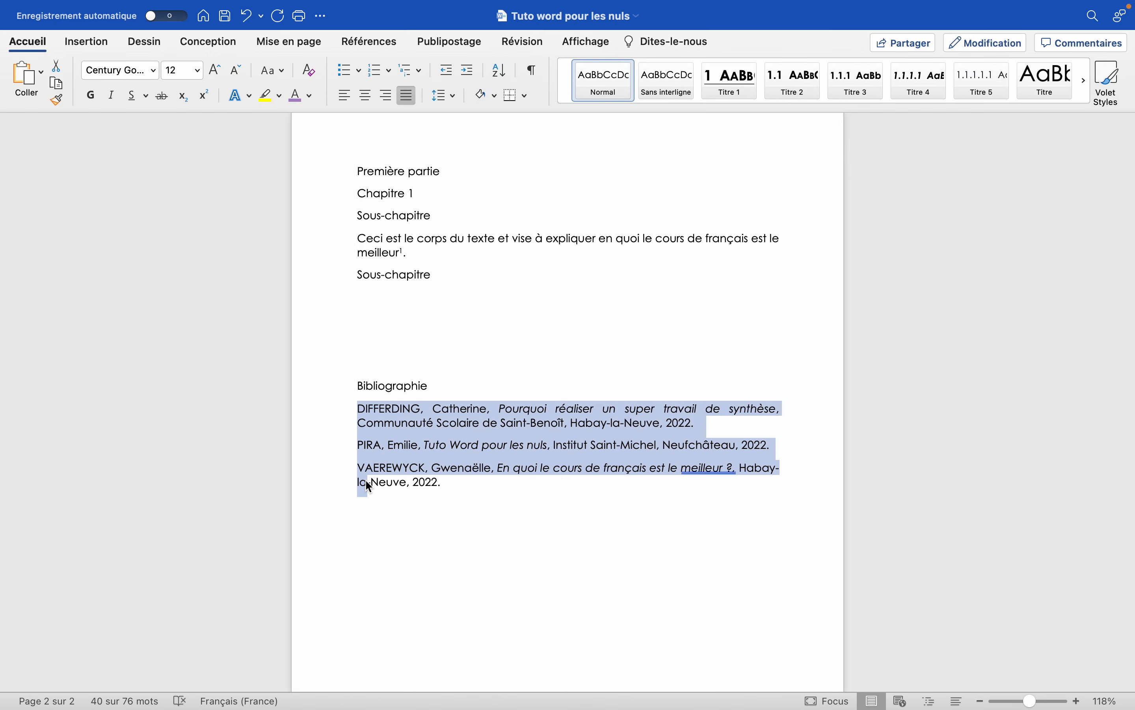
click(375, 482)
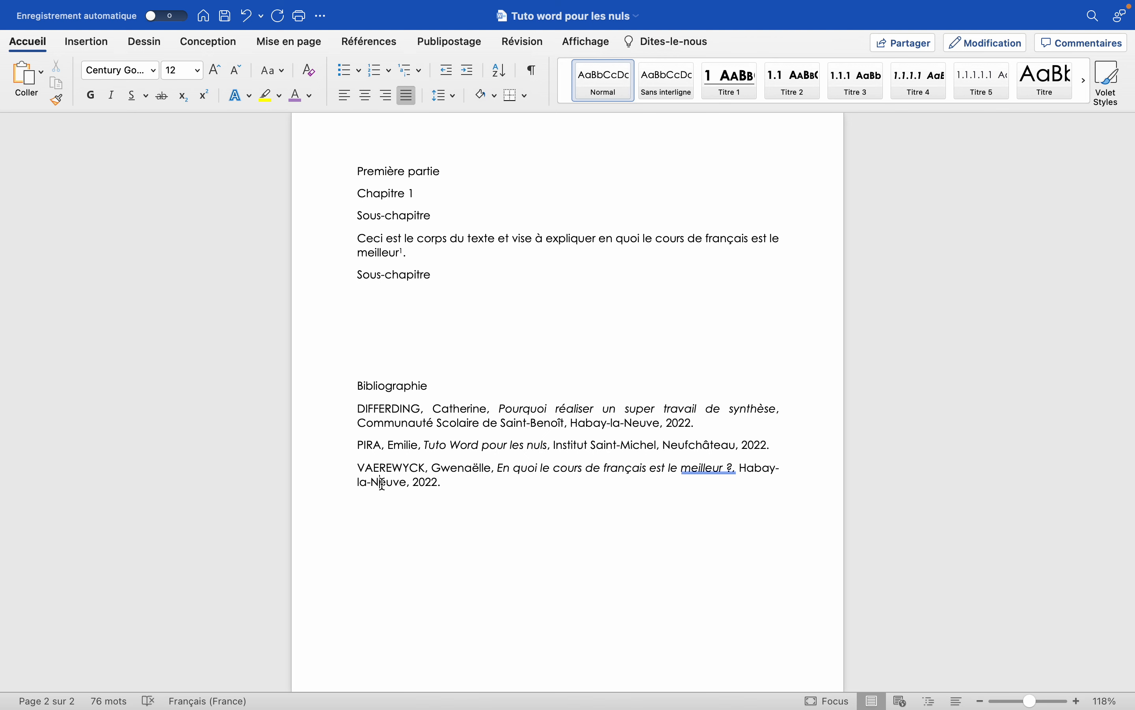
Try to move the Bibliographie heading down by adding blank lines above it, and remove those lines.
click(425, 389)
scroll(426, 391, down, 2)
scroll(423, 371, up, 5)
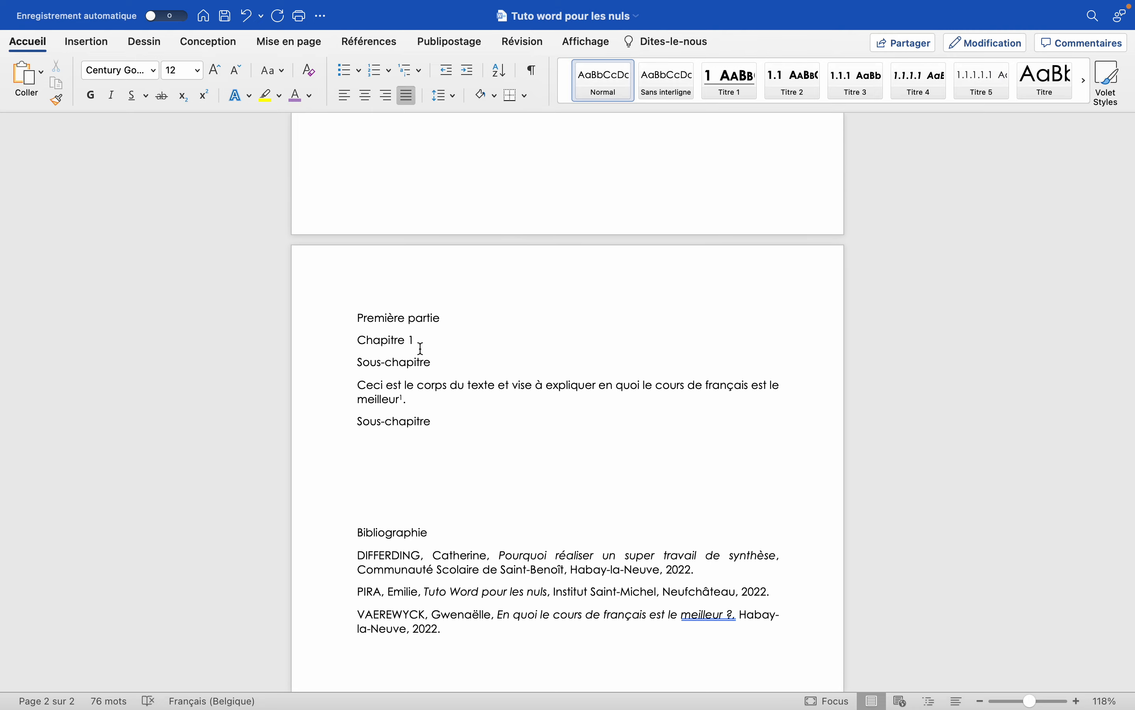
scroll(421, 486, down, 2)
scroll(421, 437, down, 3)
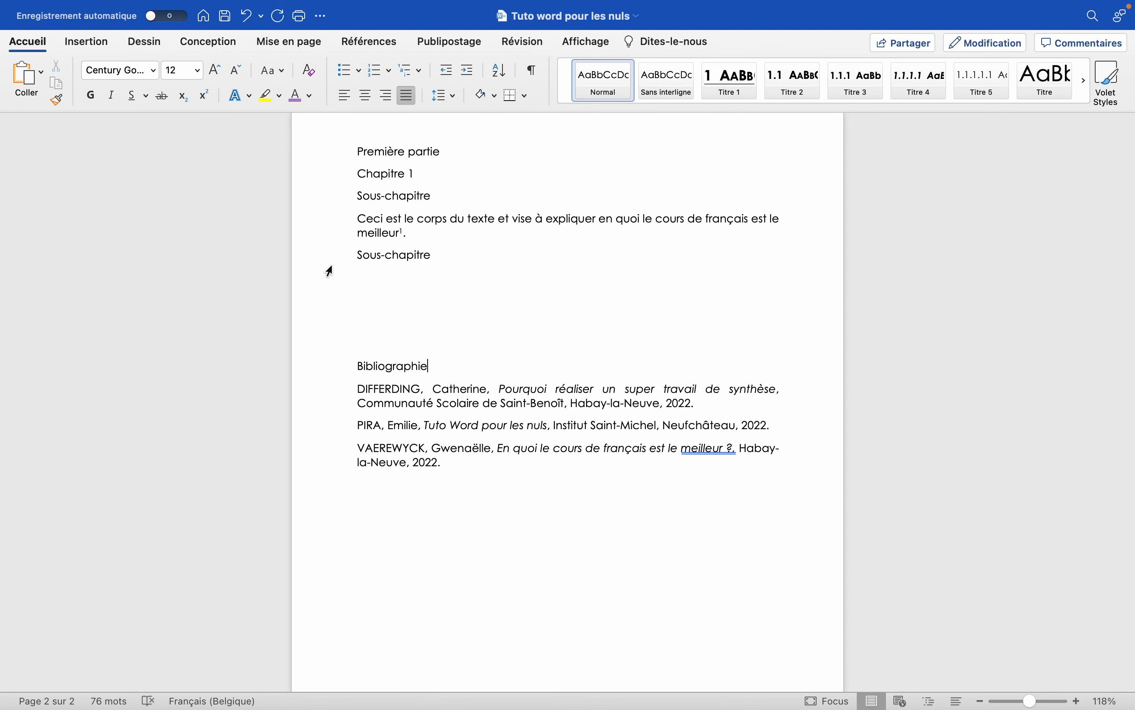
click(356, 366)
key(Return)
key(Return)
key(Return)
key(Return)
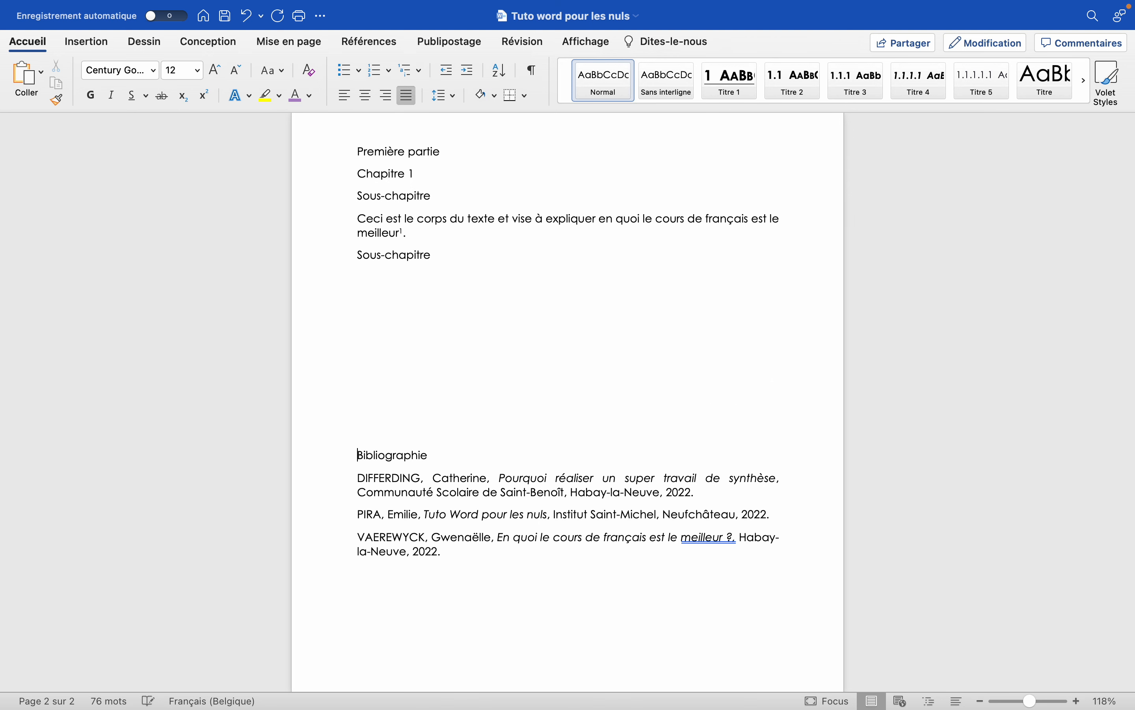
key(BackSpace)
key(BackSpace)
key(BackSpace)
key(BackSpace)
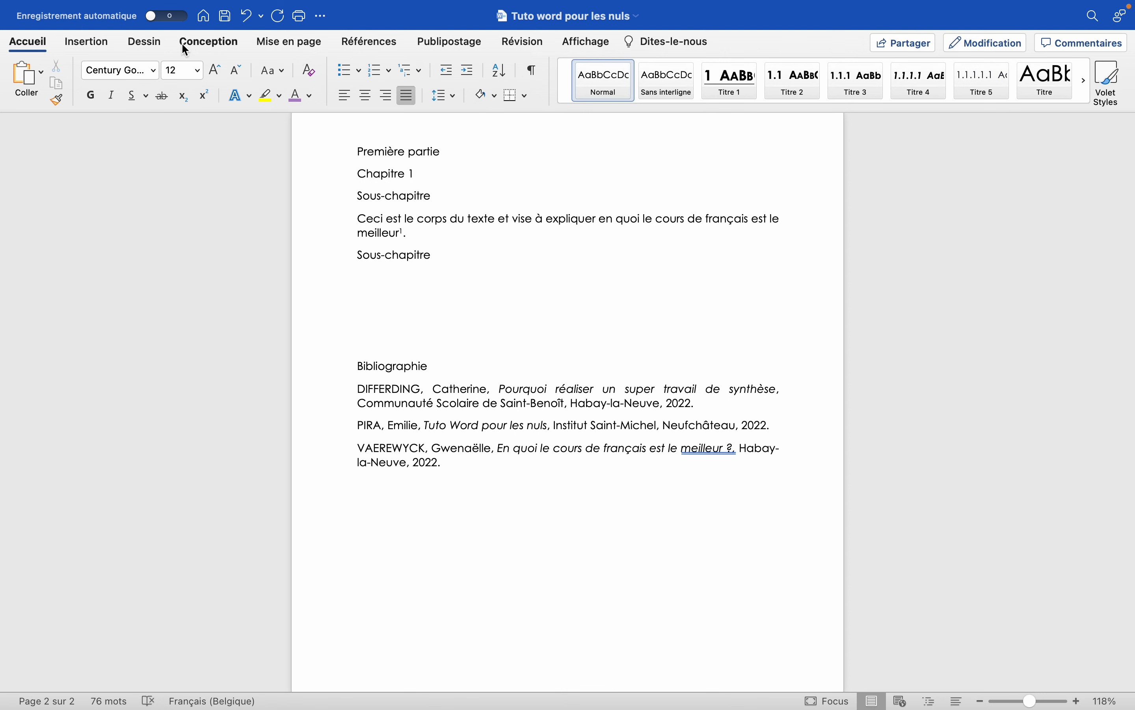
Insert a page break directly before the Bibliographie heading.
click(102, 45)
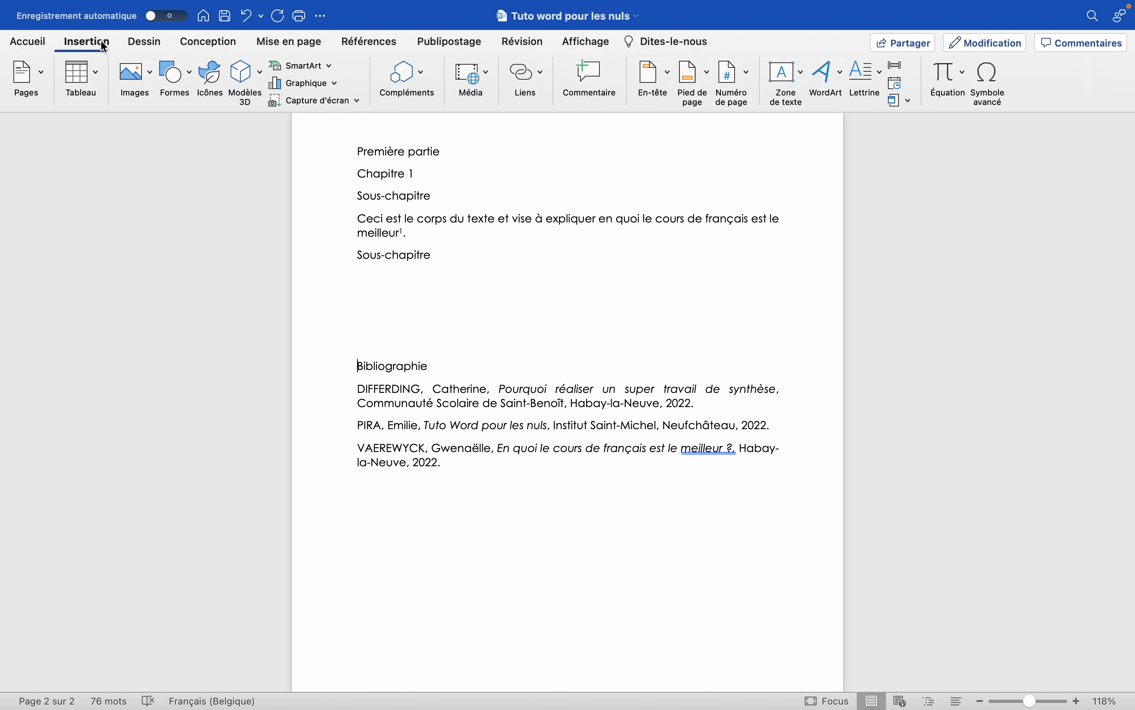
click(39, 72)
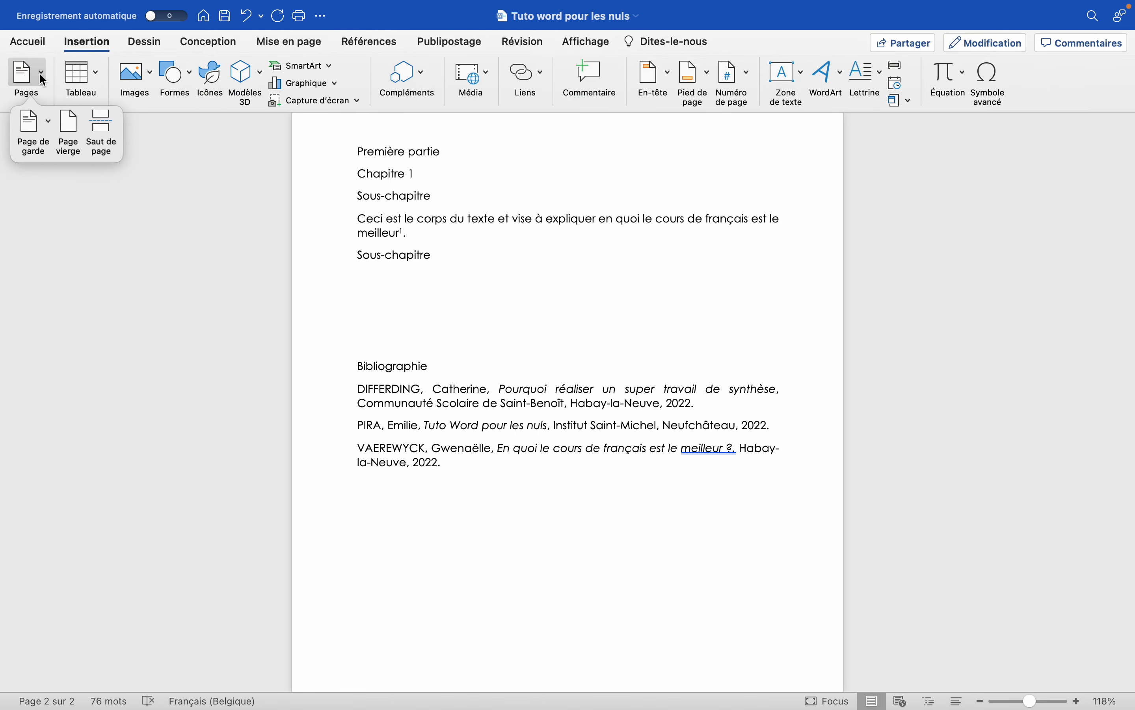
click(106, 130)
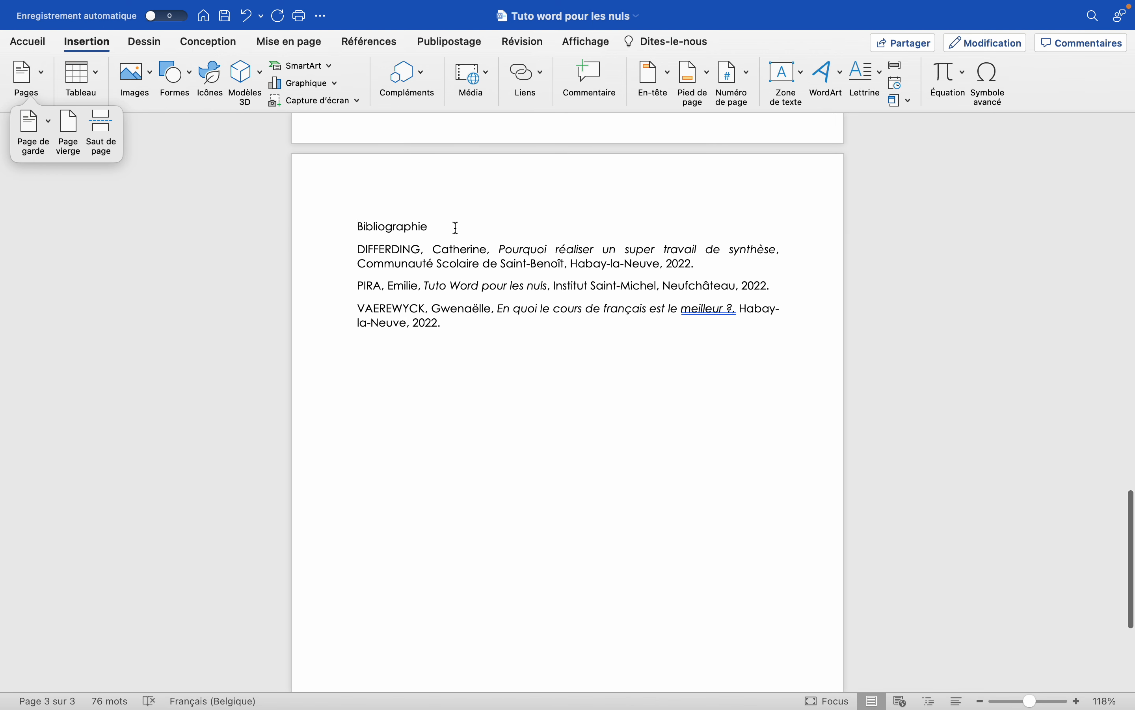
scroll(456, 227, up, 15)
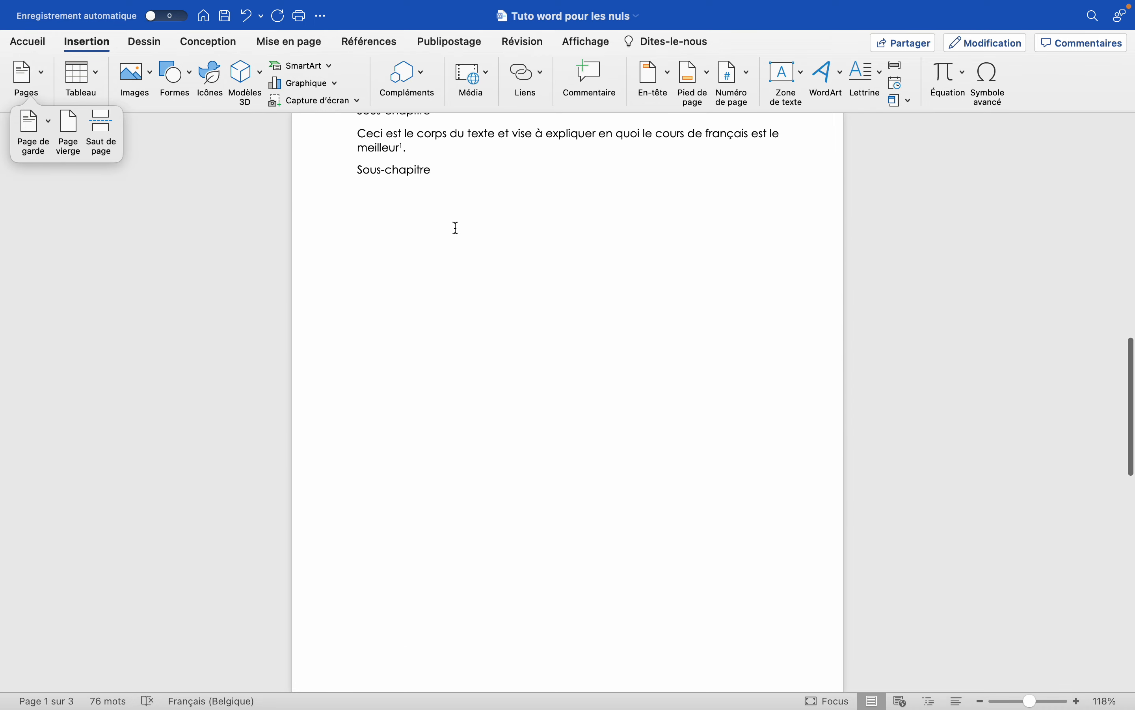
scroll(454, 226, down, 1)
Add three lines of filler text, "dnfks", "sdckjqbs" and "xc,n", below the last Sous-chapitre heading.
click(373, 236)
text(dnfks)
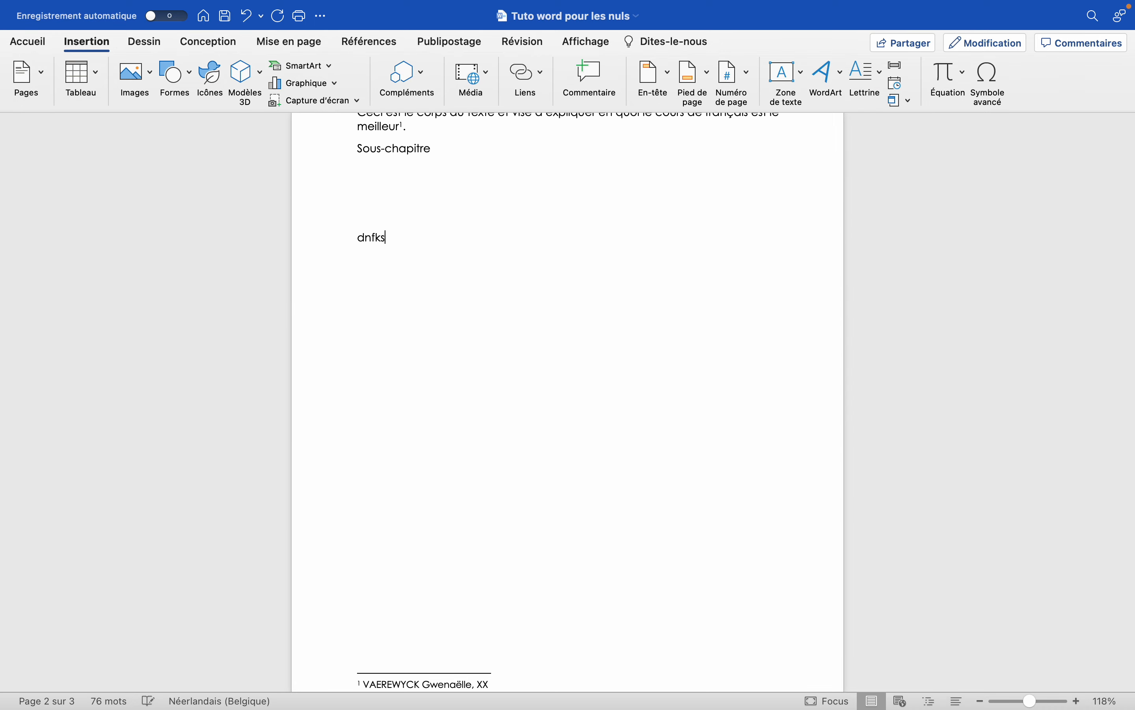
key(Return)
text(sdckjqbs)
key(Return)
text(xc,n)
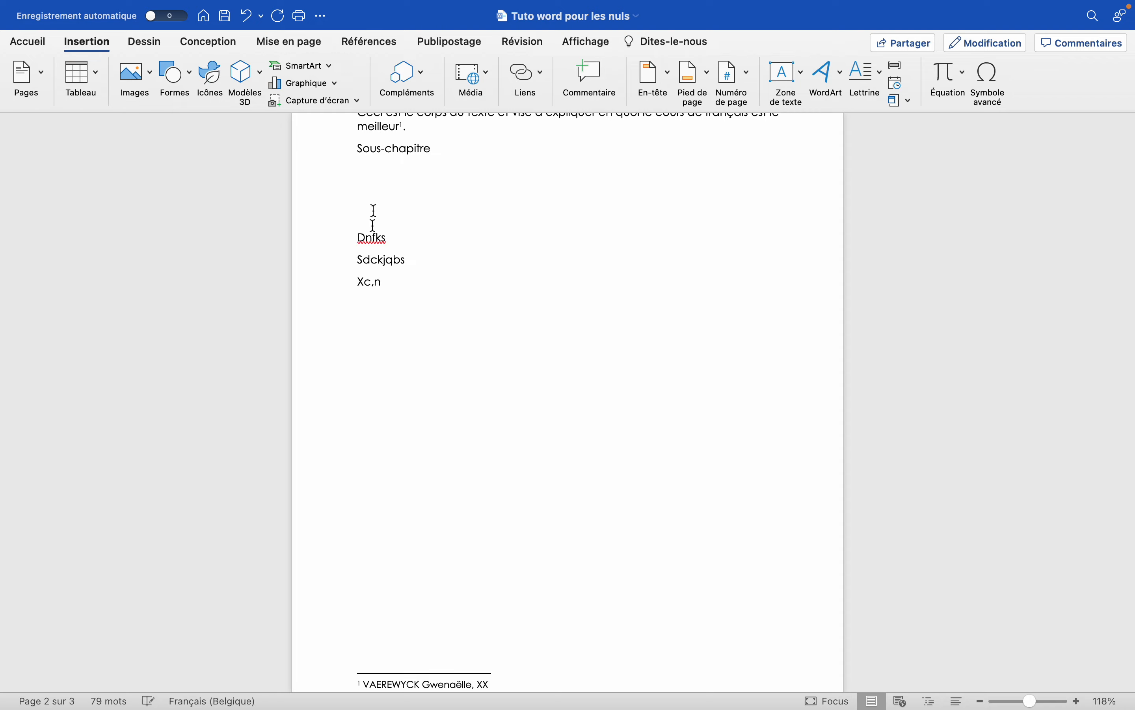
Check the position of the Bibliographie heading relative to the page break and the added filler lines.
scroll(373, 211, down, 10)
scroll(402, 272, up, 7)
scroll(398, 264, down, 8)
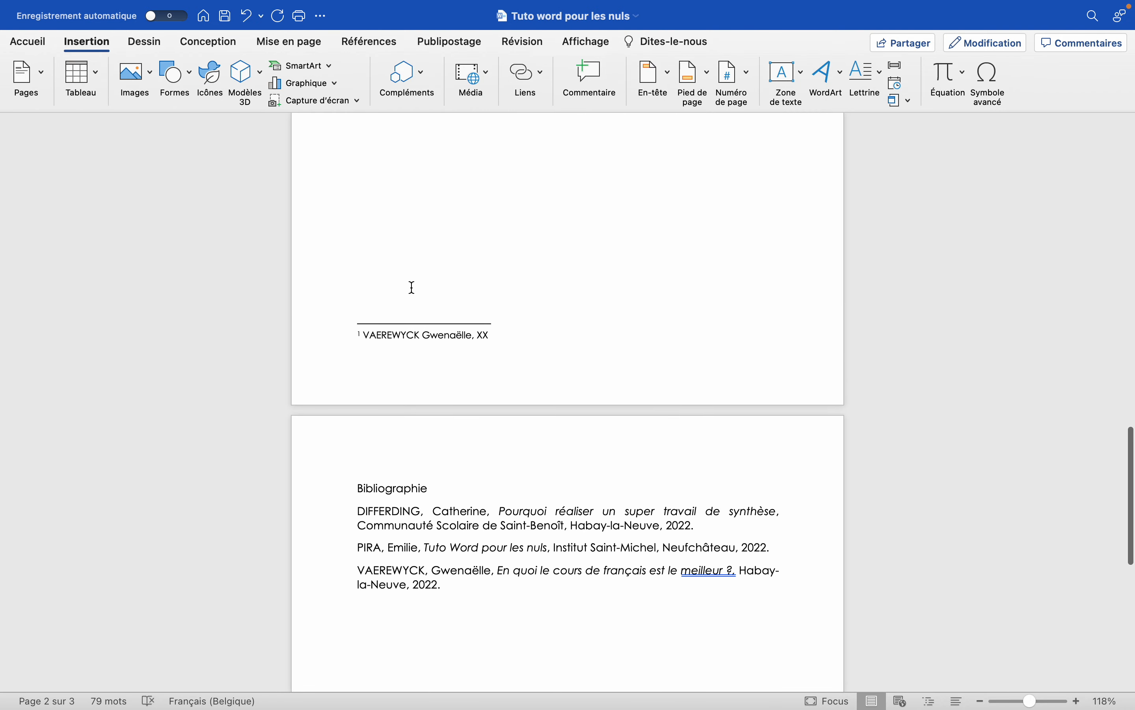
drag(351, 291, 430, 289)
scroll(393, 292, up, 10)
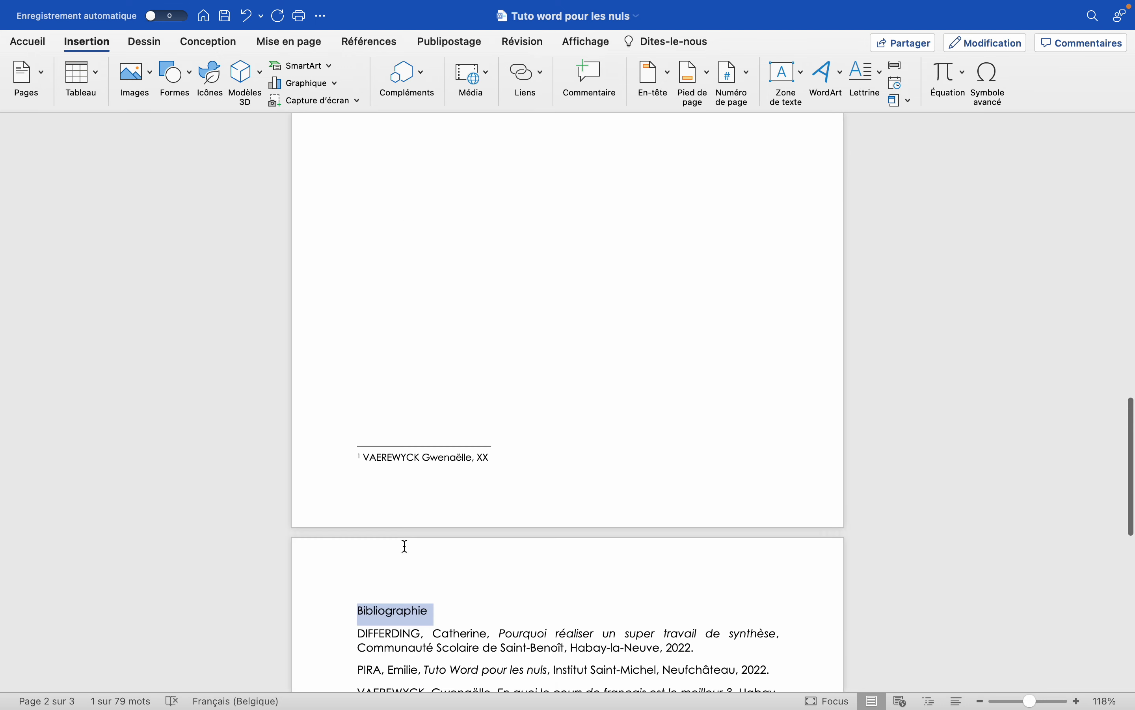
scroll(403, 545, down, 5)
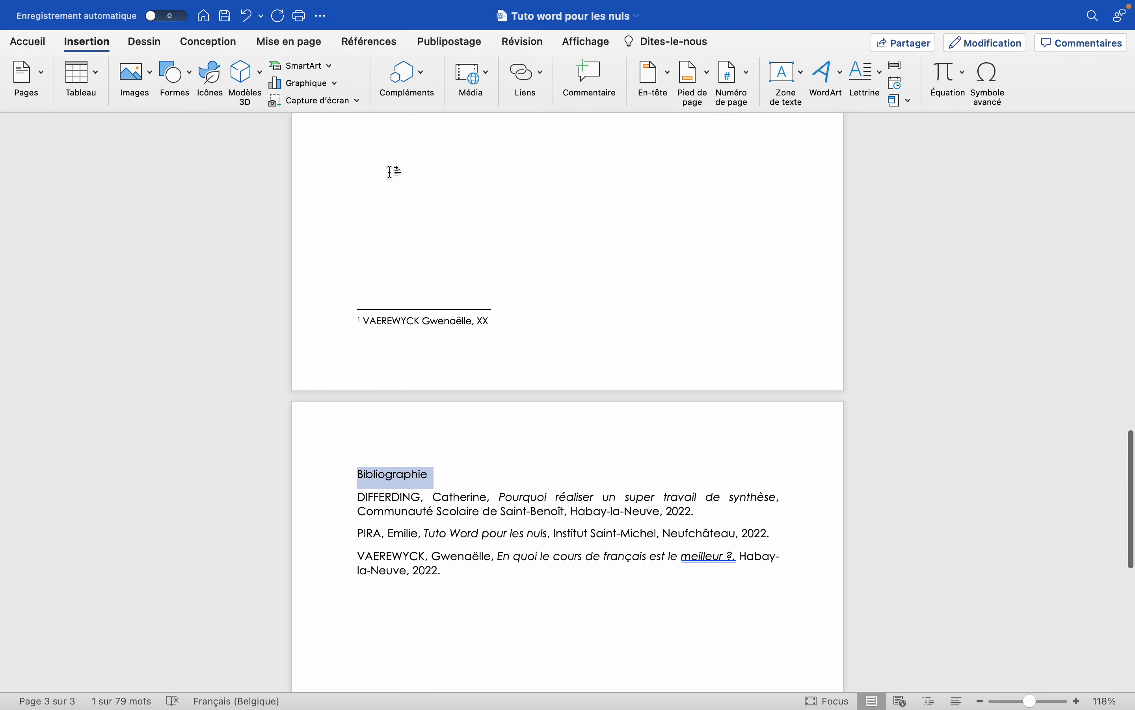
scroll(363, 522, up, 2)
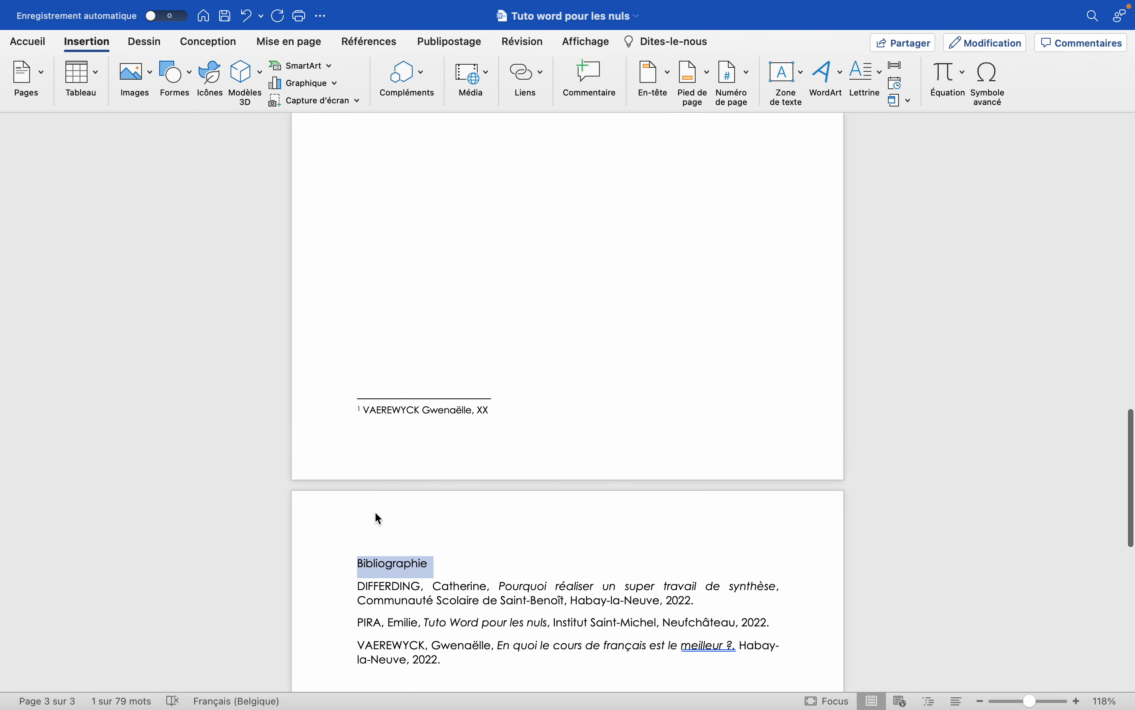
Add three lines of filler text, "Dfjbzjkef", "Dfkjnl" and "dfbk", in the empty space above the footnote, before the page break.
scroll(342, 405, down, 3)
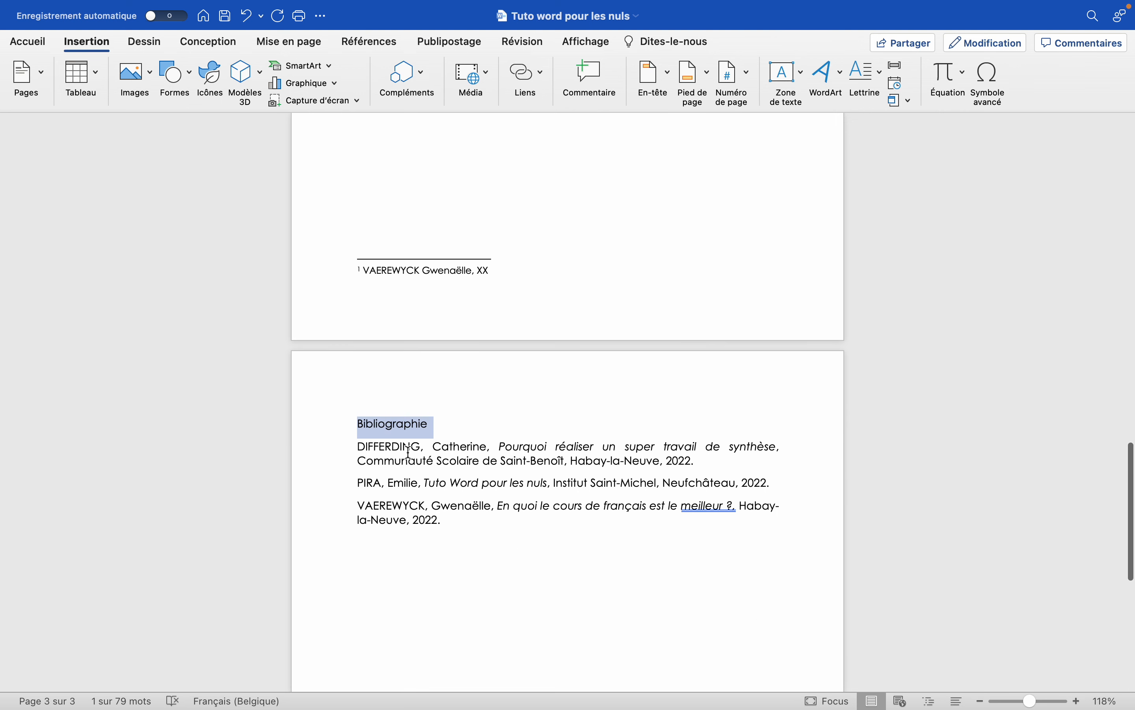
scroll(390, 301, up, 2)
click(389, 298)
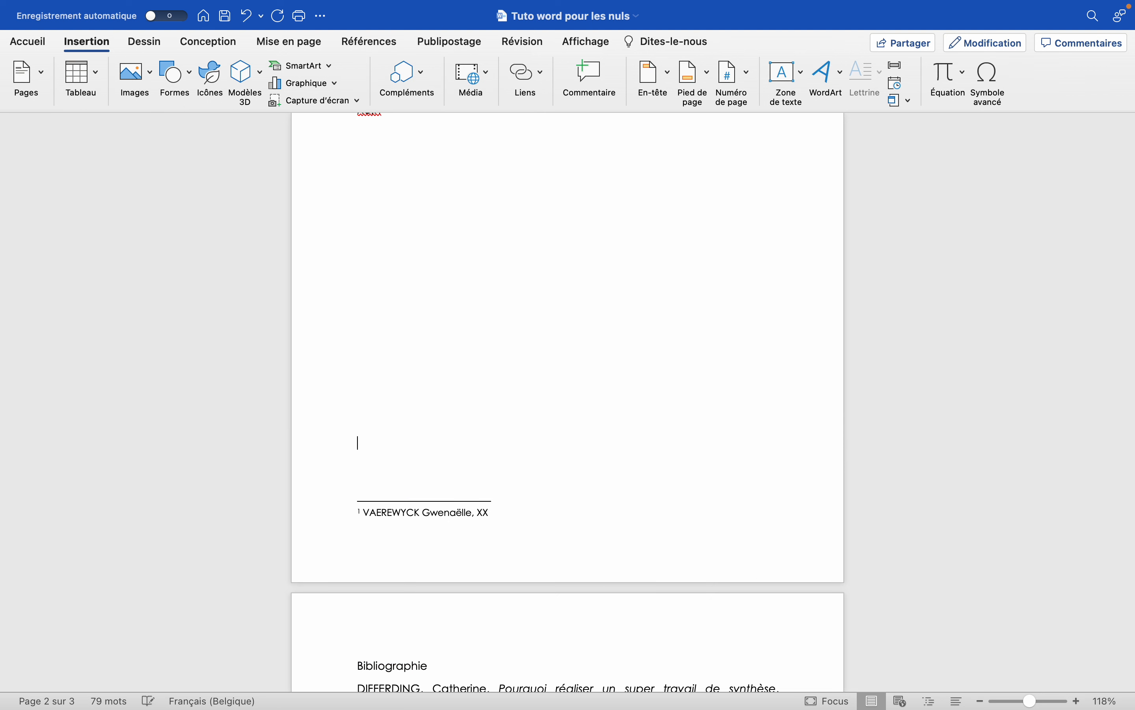
text(Dfibzikef)
key(Return)
text(Dfkjnl)
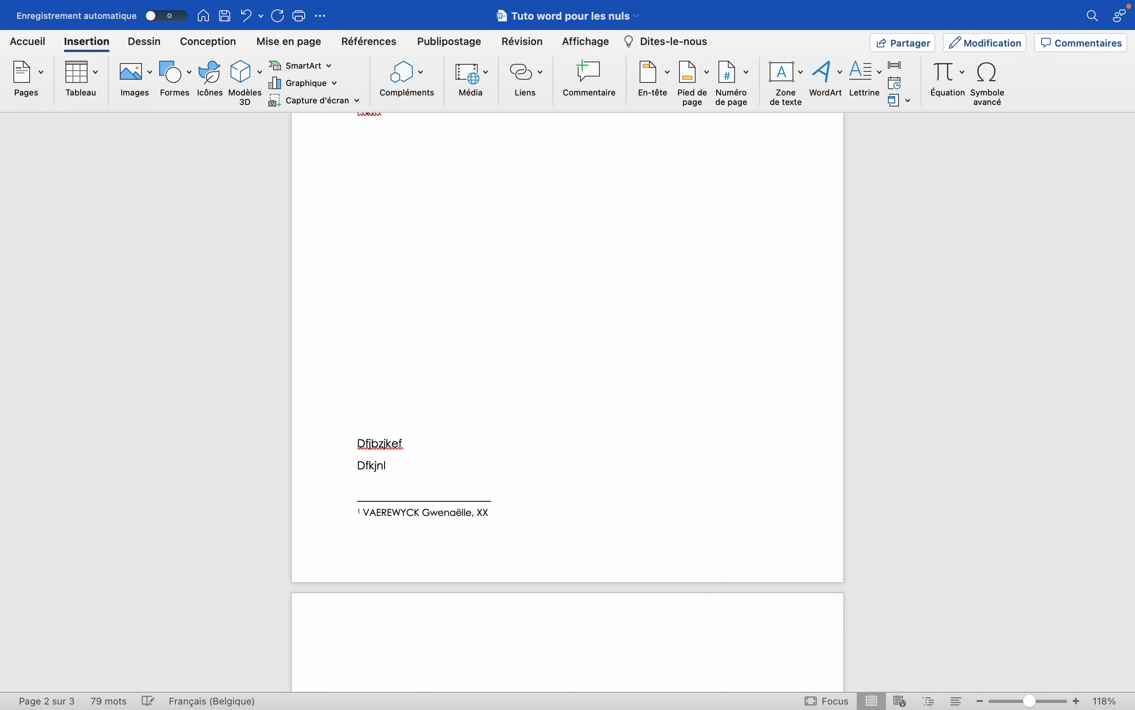
key(Return)
text(dfbk)
Check where the Bibliographie page sits relative to the last filler line "dfbk".
scroll(568, 403, down, 10)
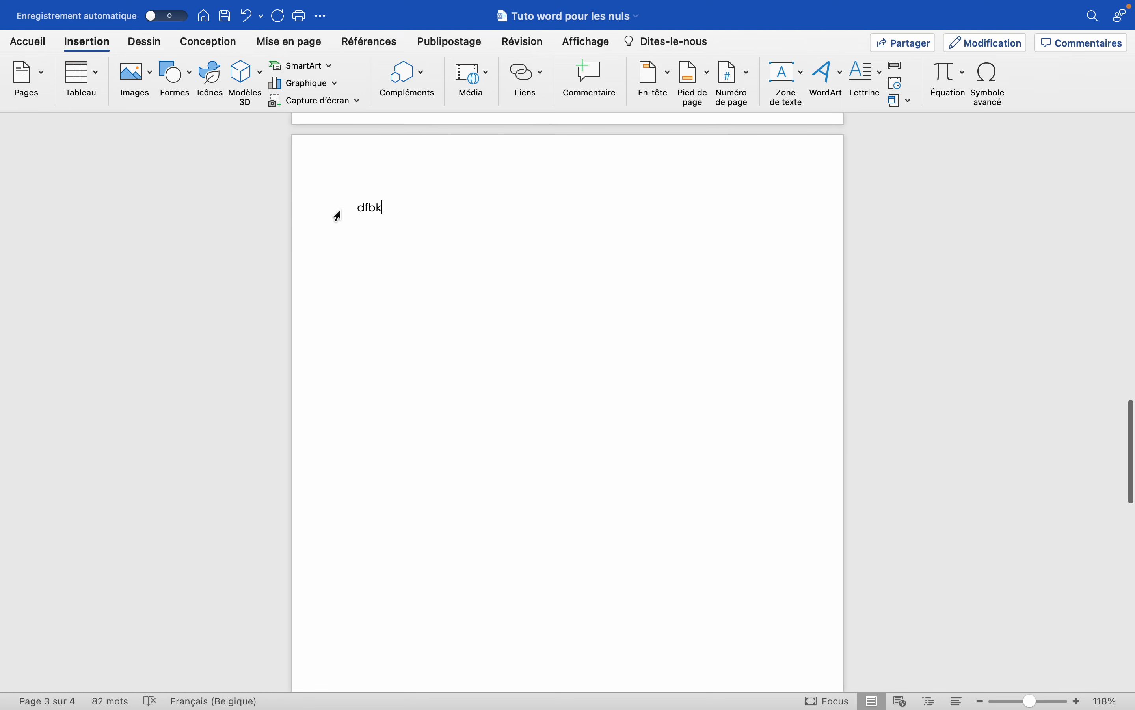
scroll(360, 312, down, 10)
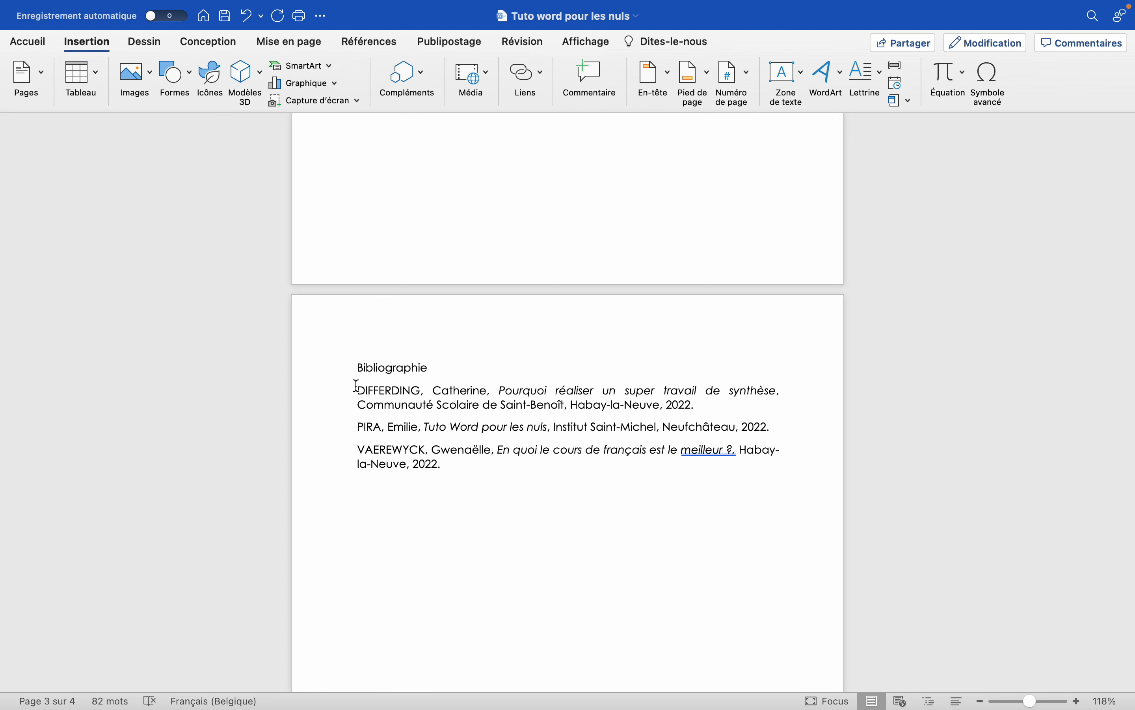
scroll(356, 385, up, 10)
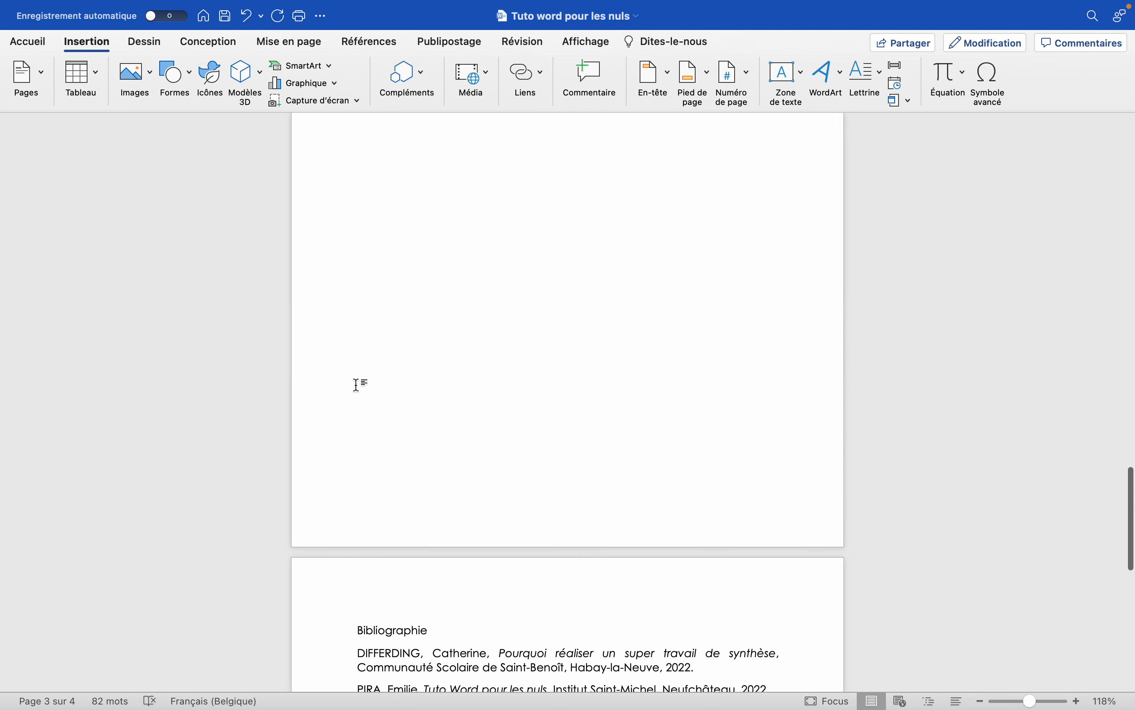
text(dfbk)
scroll(356, 385, up, 8)
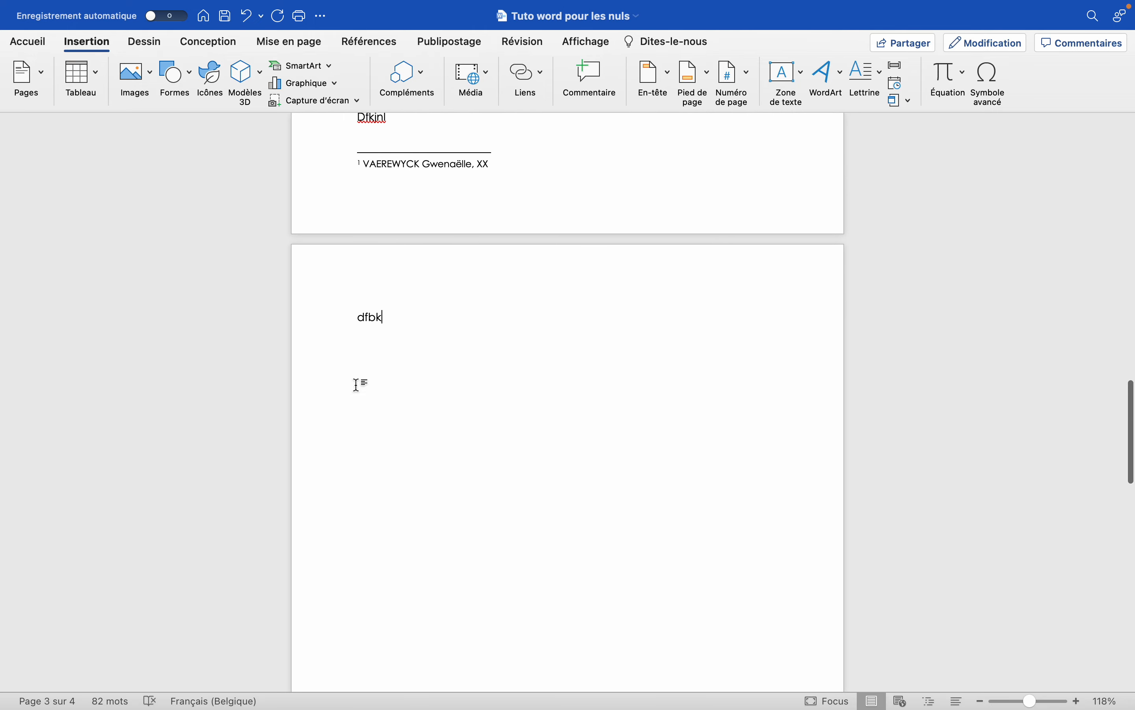
scroll(355, 385, down, 15)
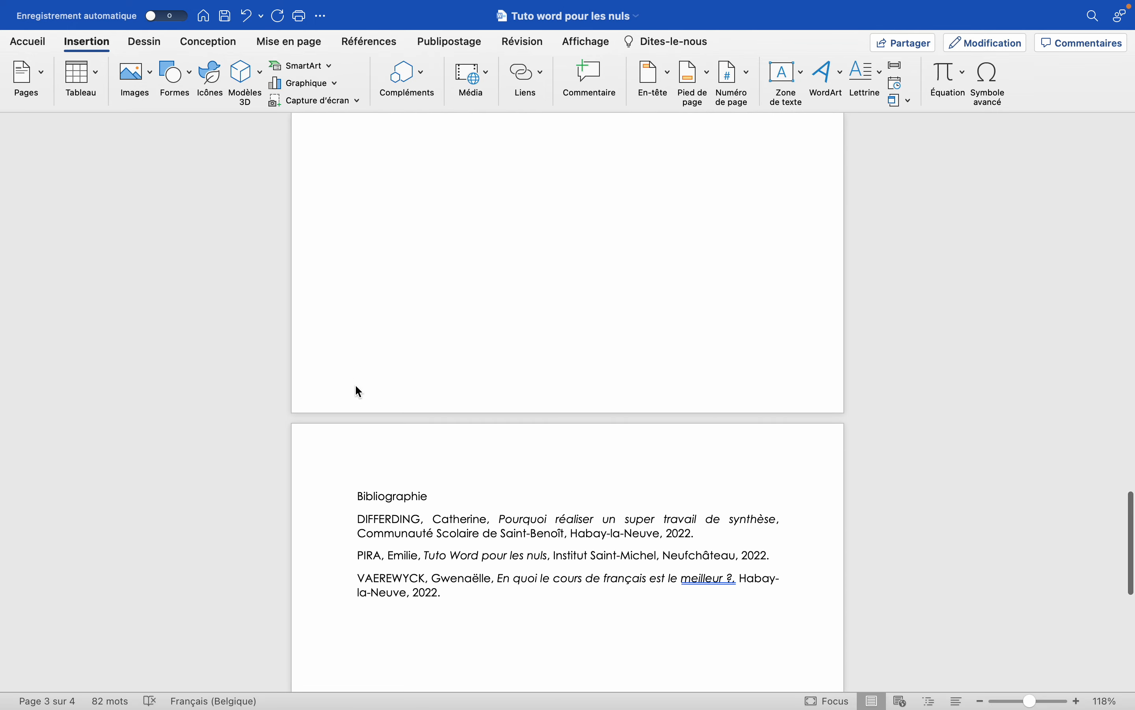
Delete the three filler lines just added before the page break.
key(BackSpace)
key(BackSpace)
key(BackSpace)
key(BackSpace)
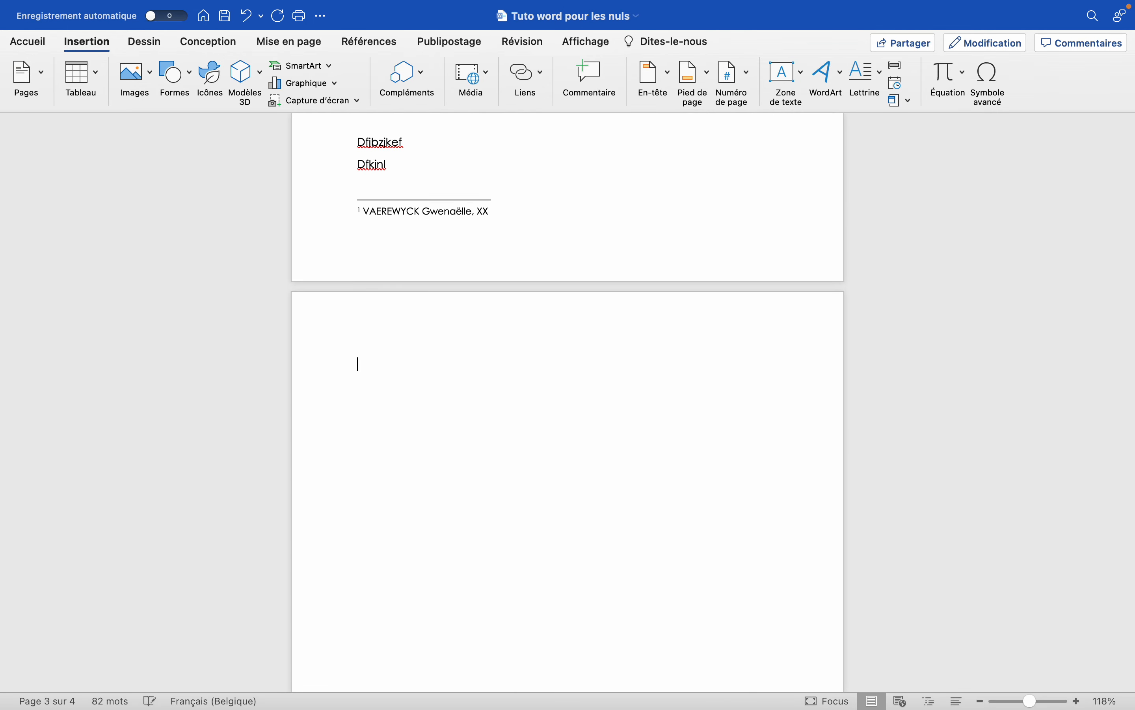
key(BackSpace)
key(BackSpace)
key(BackSpace)
key(BackSpace)
key(BackSpace)
key(BackSpace)
key(BackSpace)
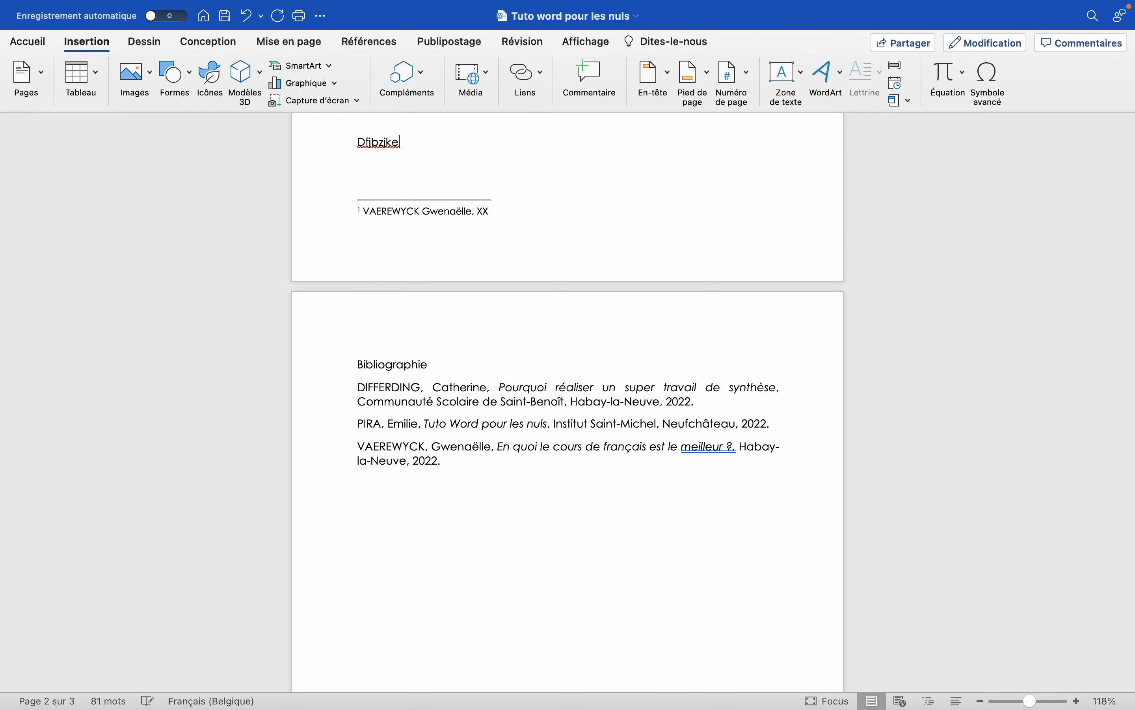
key(BackSpace)
key(BackSpace)
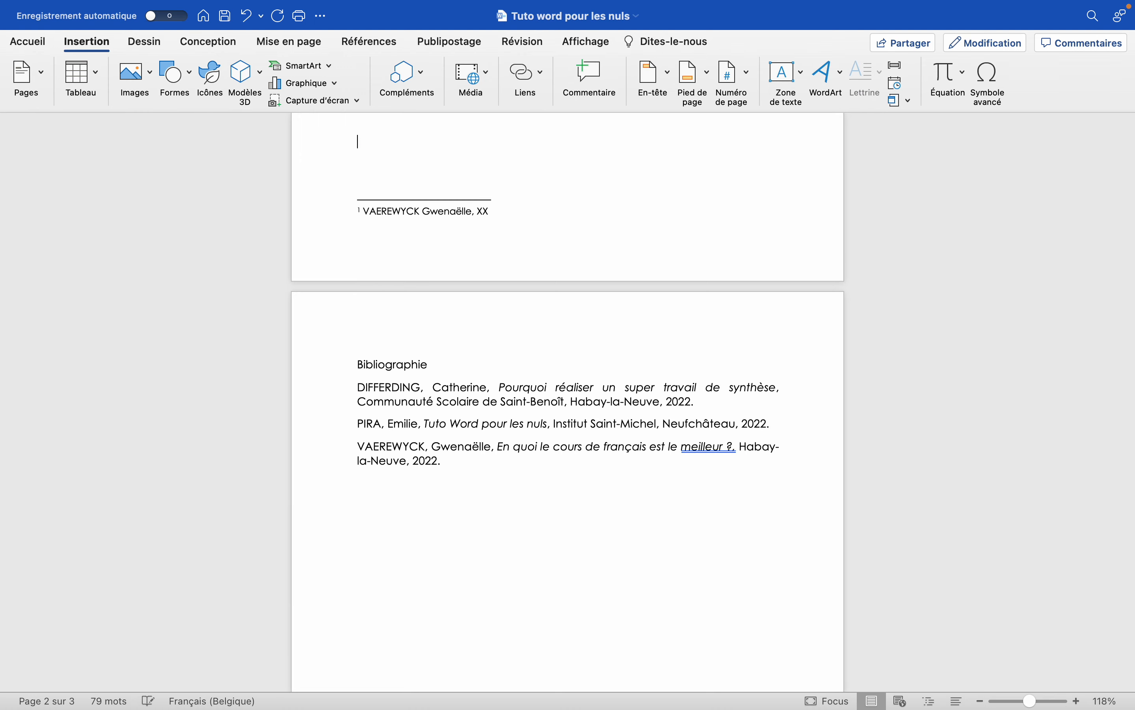
Browse the predefined cover pages and insert the "À plumes" design at the start of the document.
scroll(568, 402, up, 20)
scroll(568, 401, up, 10)
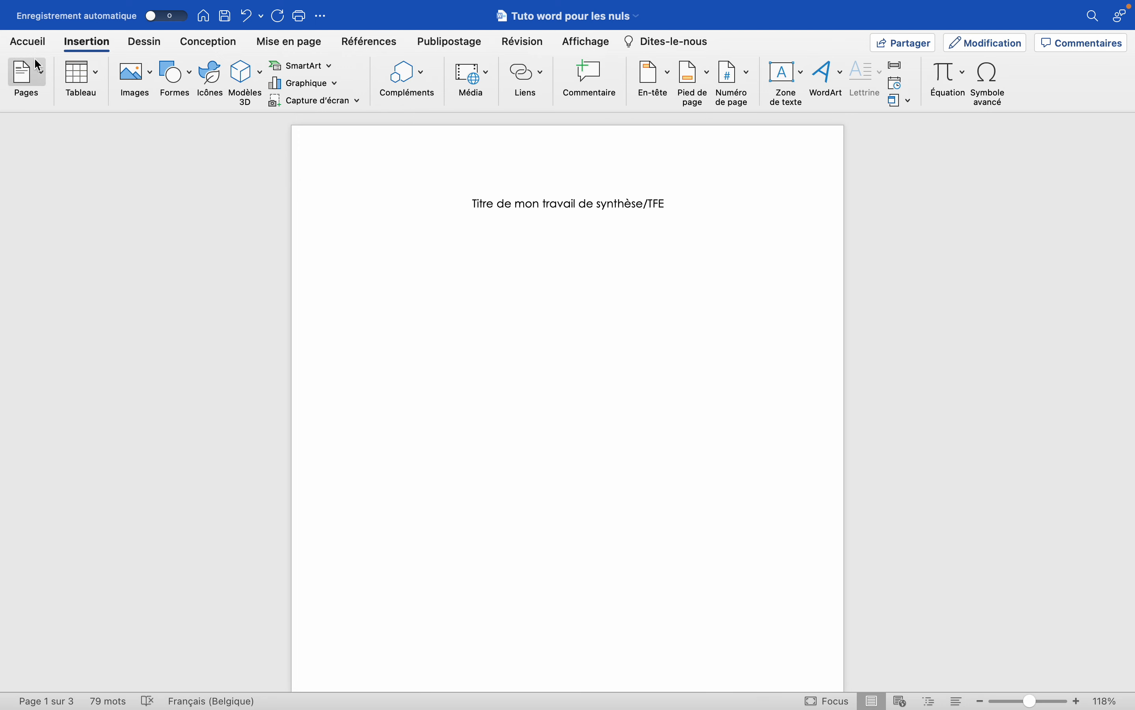
click(40, 75)
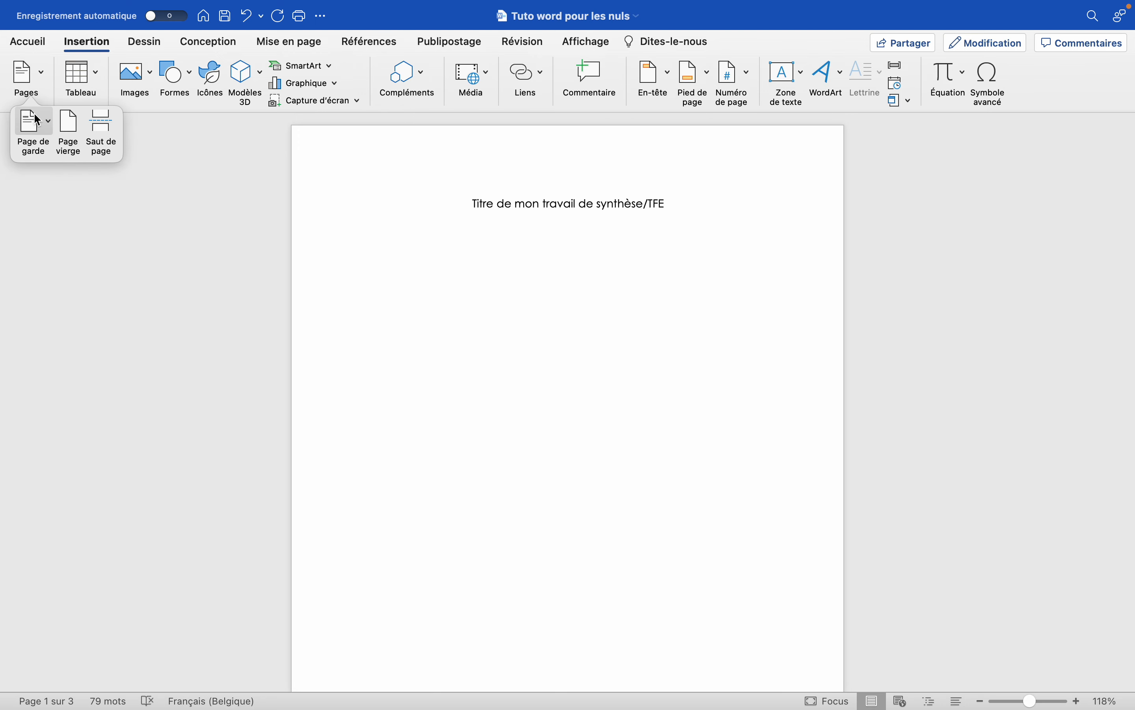
click(49, 125)
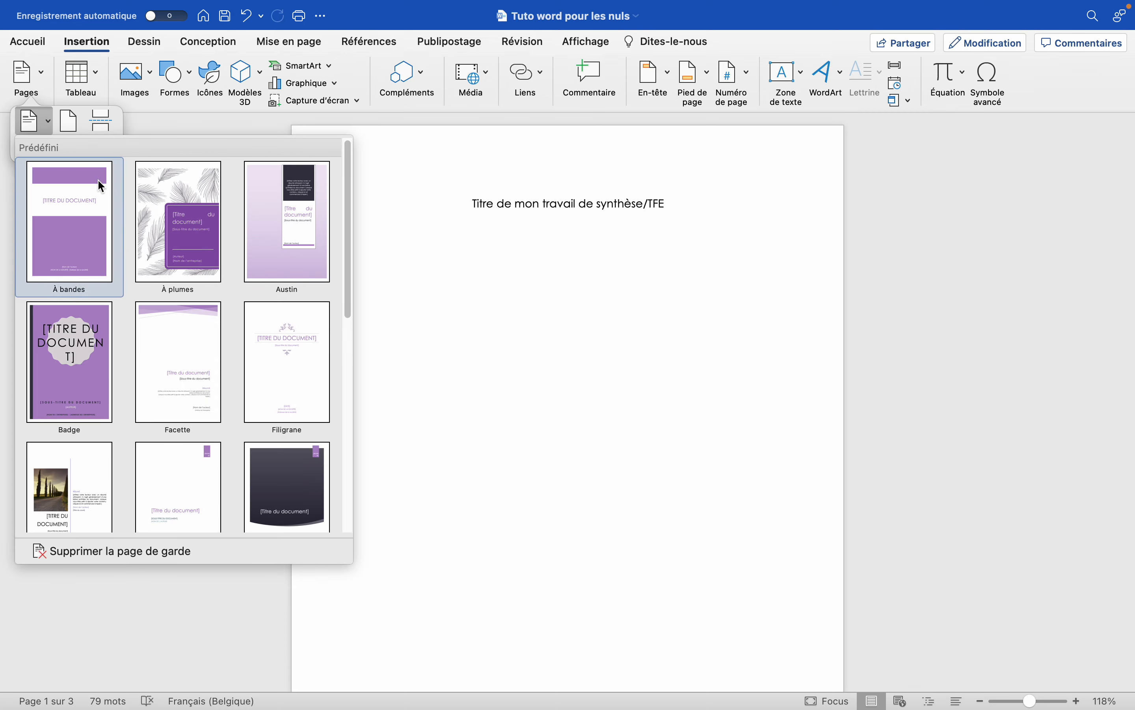
scroll(127, 418, down, 10)
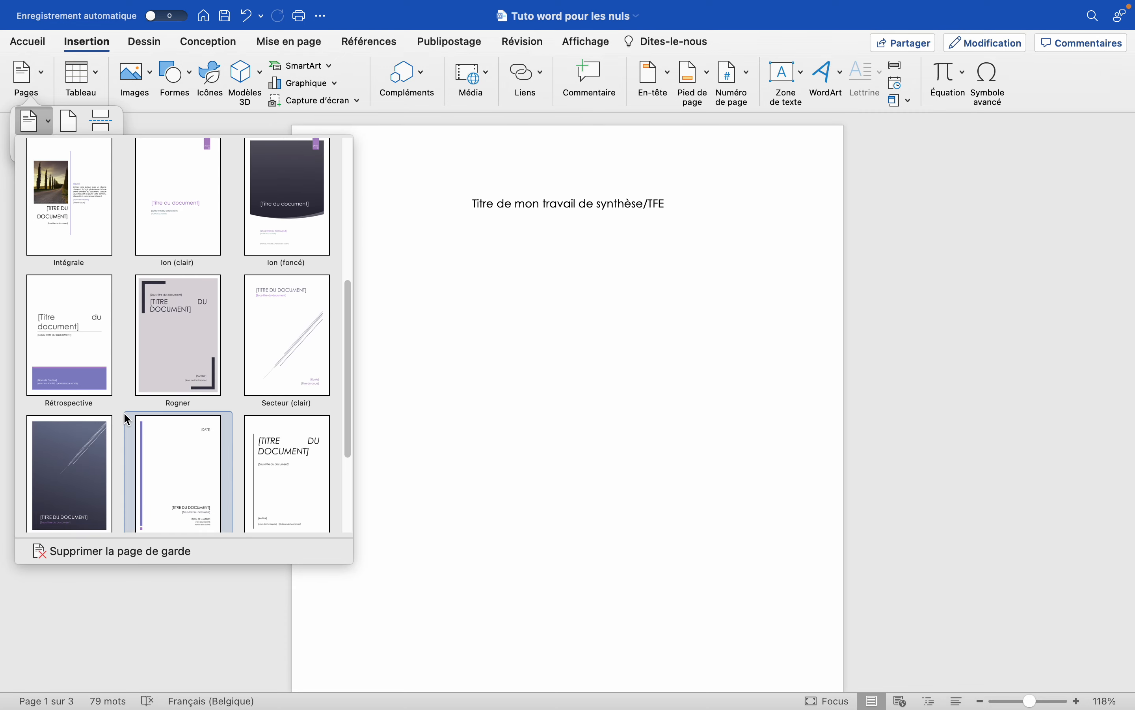
scroll(126, 418, up, 15)
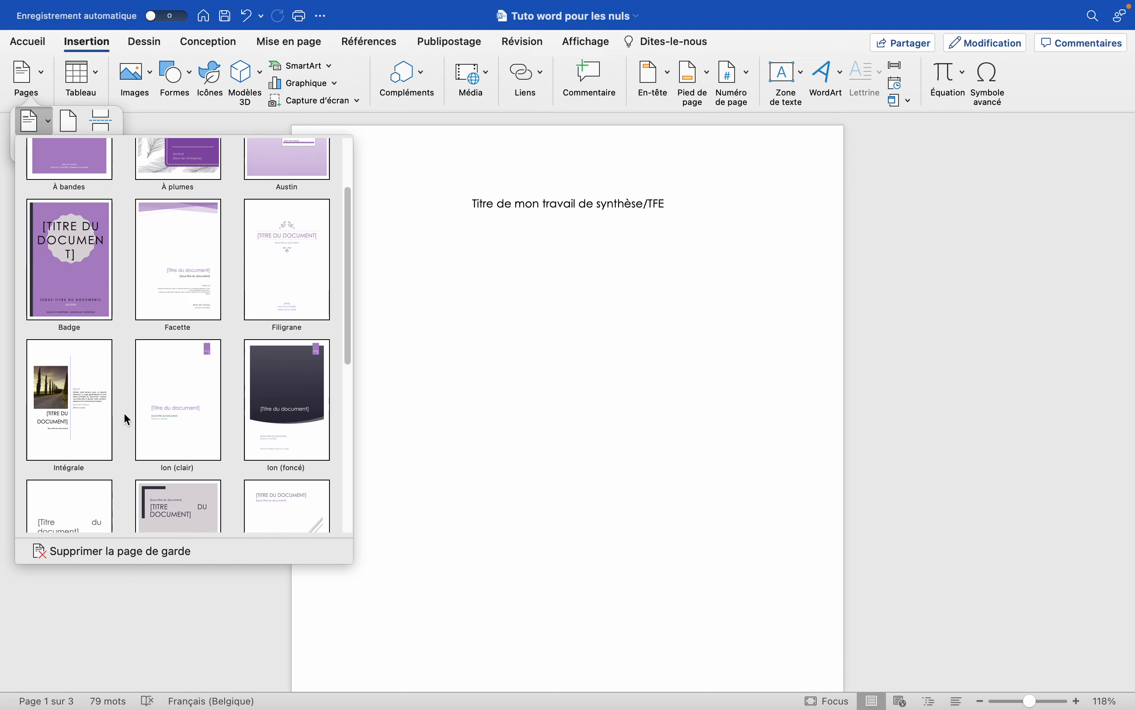
scroll(127, 418, down, 15)
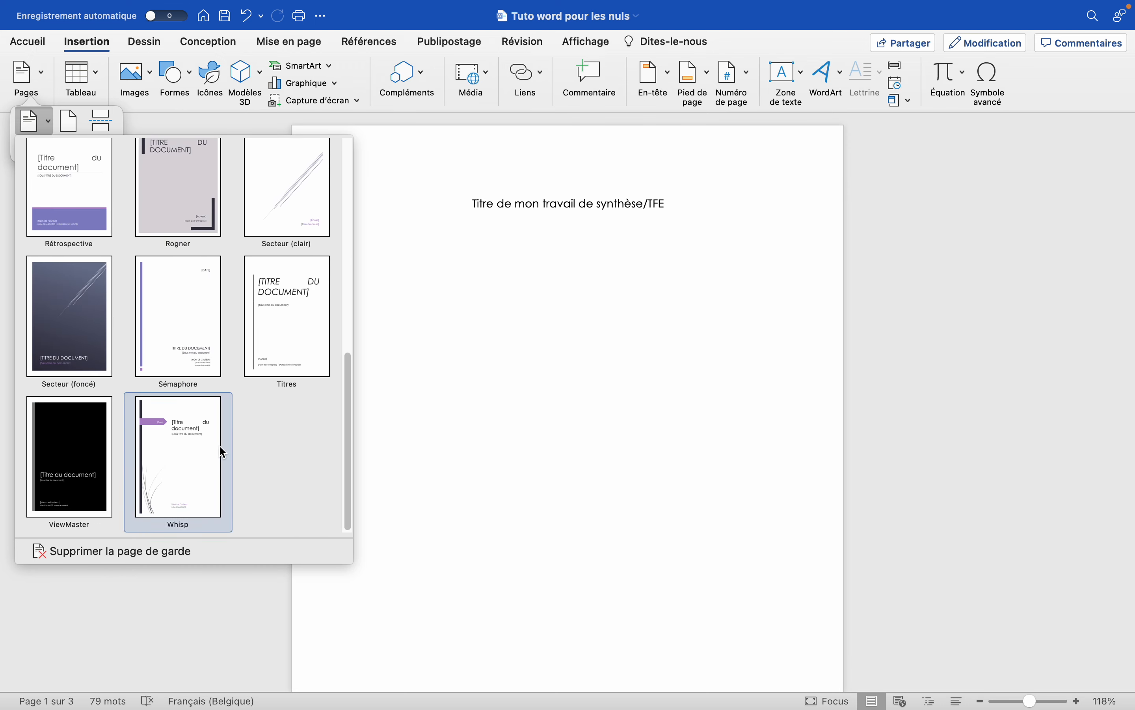
scroll(207, 441, up, 5)
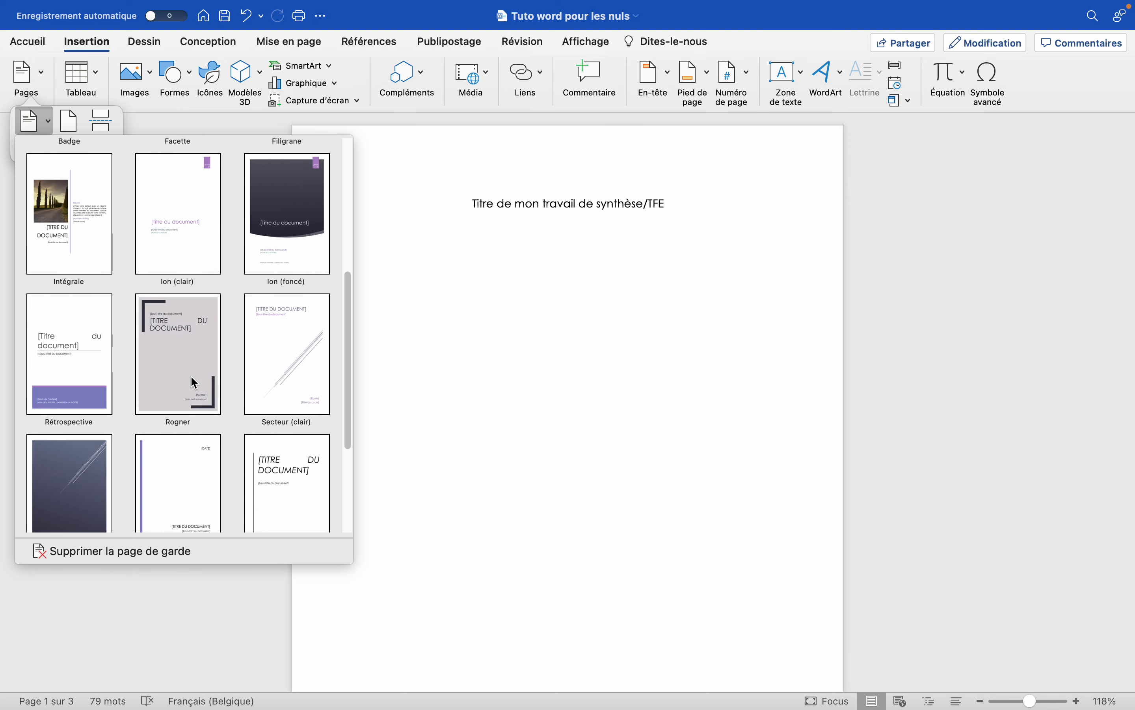
scroll(289, 355, up, 4)
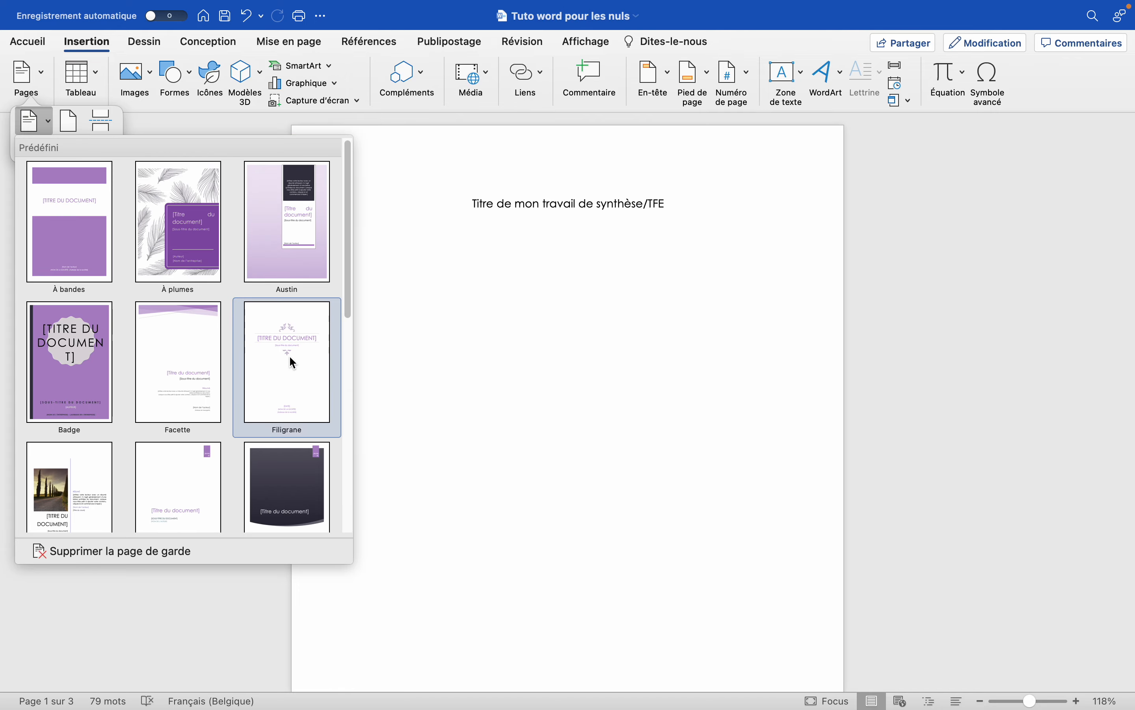
click(186, 263)
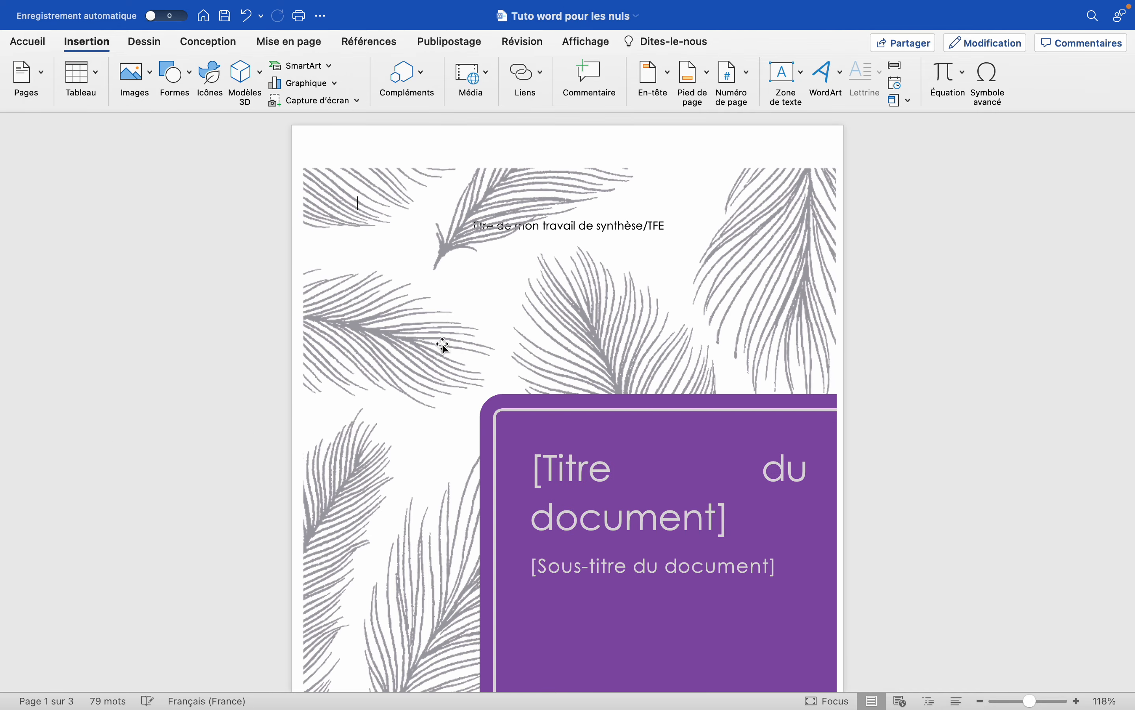
Replace the document title placeholder on the cover page with "Titre".
scroll(462, 362, down, 10)
scroll(462, 362, up, 9)
scroll(462, 362, down, 9)
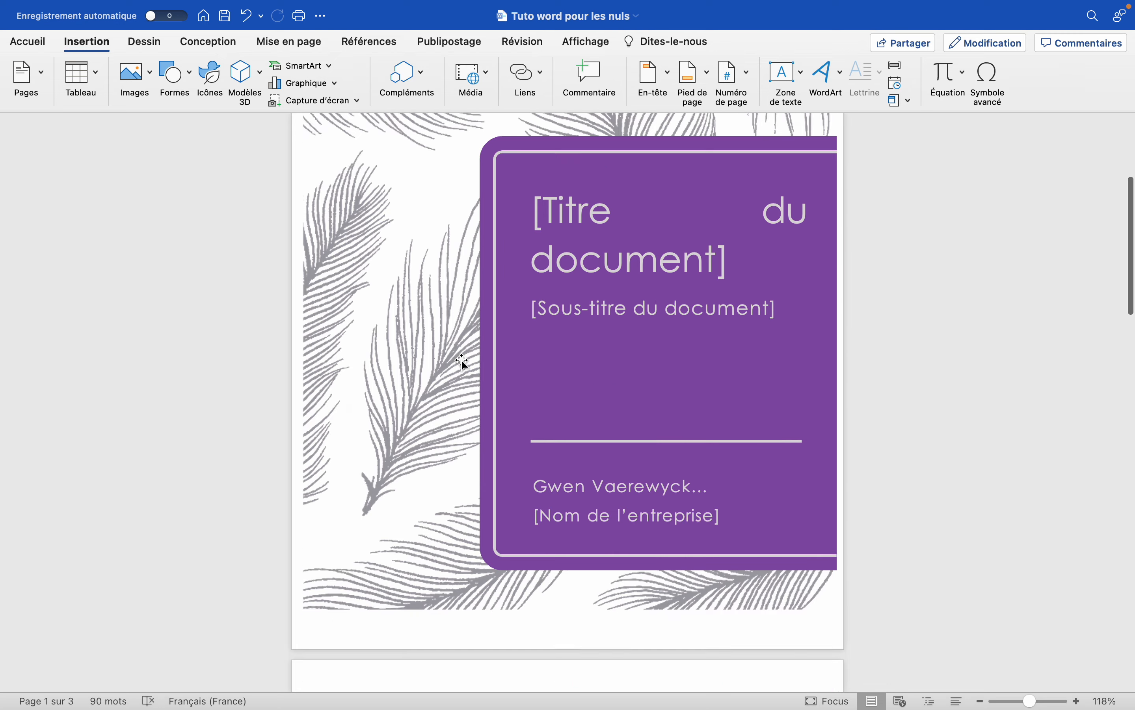
scroll(462, 362, up, 7)
scroll(462, 362, up, 2)
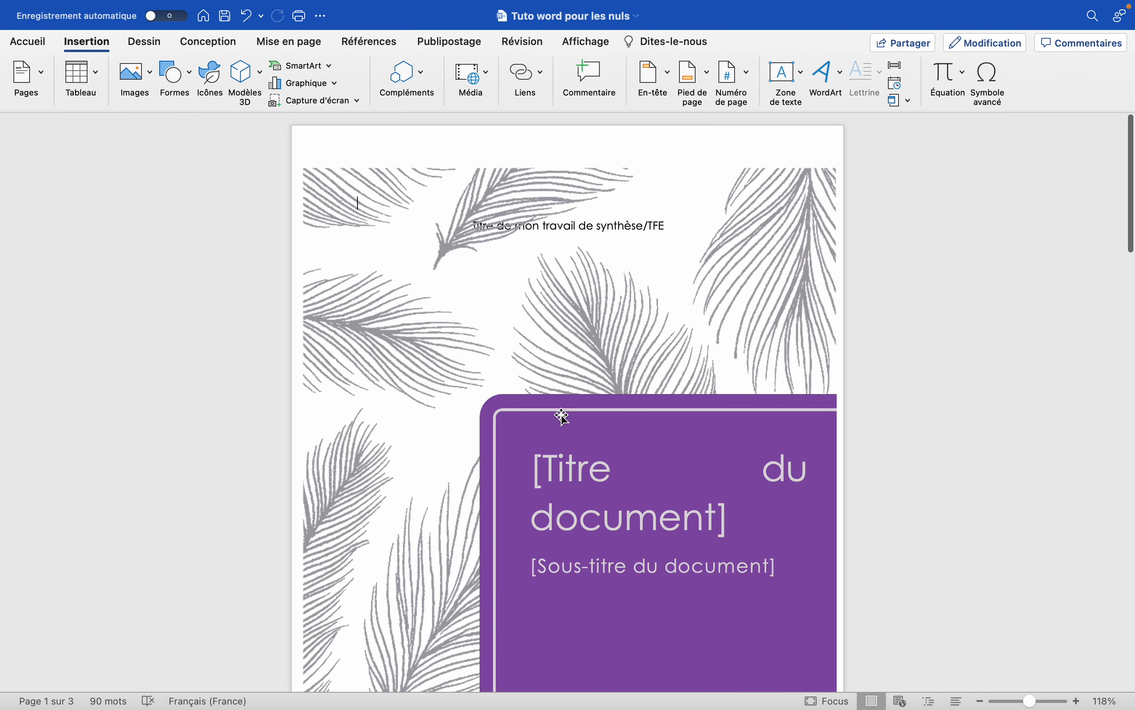
click(654, 223)
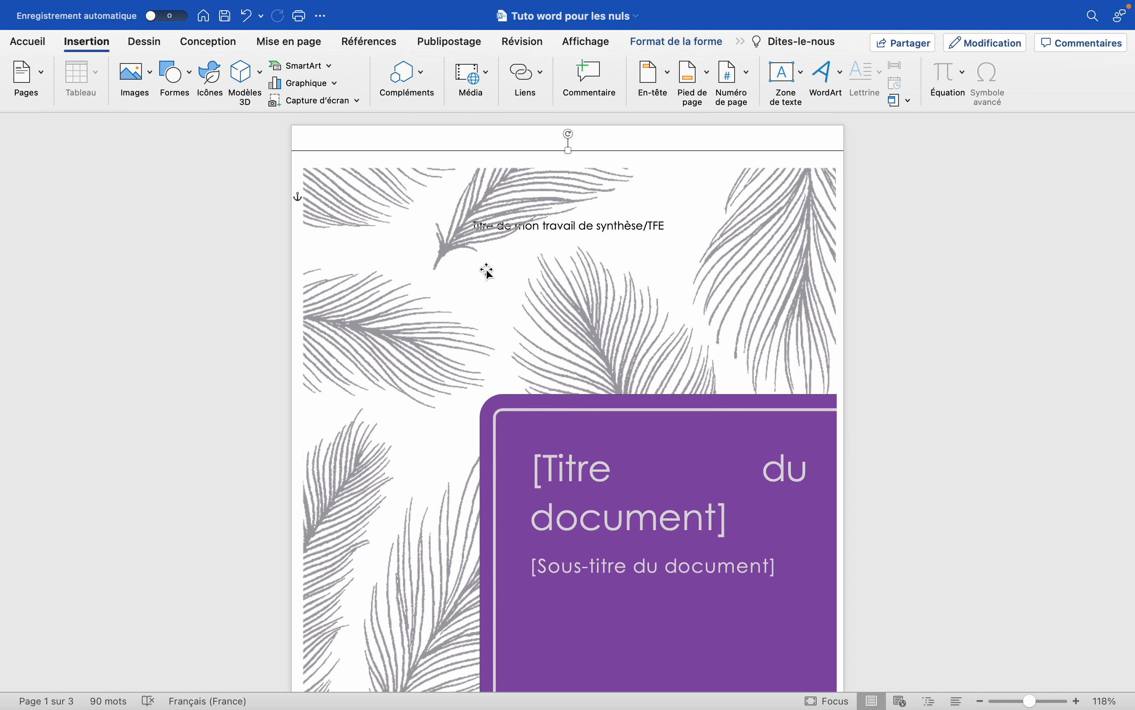
scroll(532, 284, down, 5)
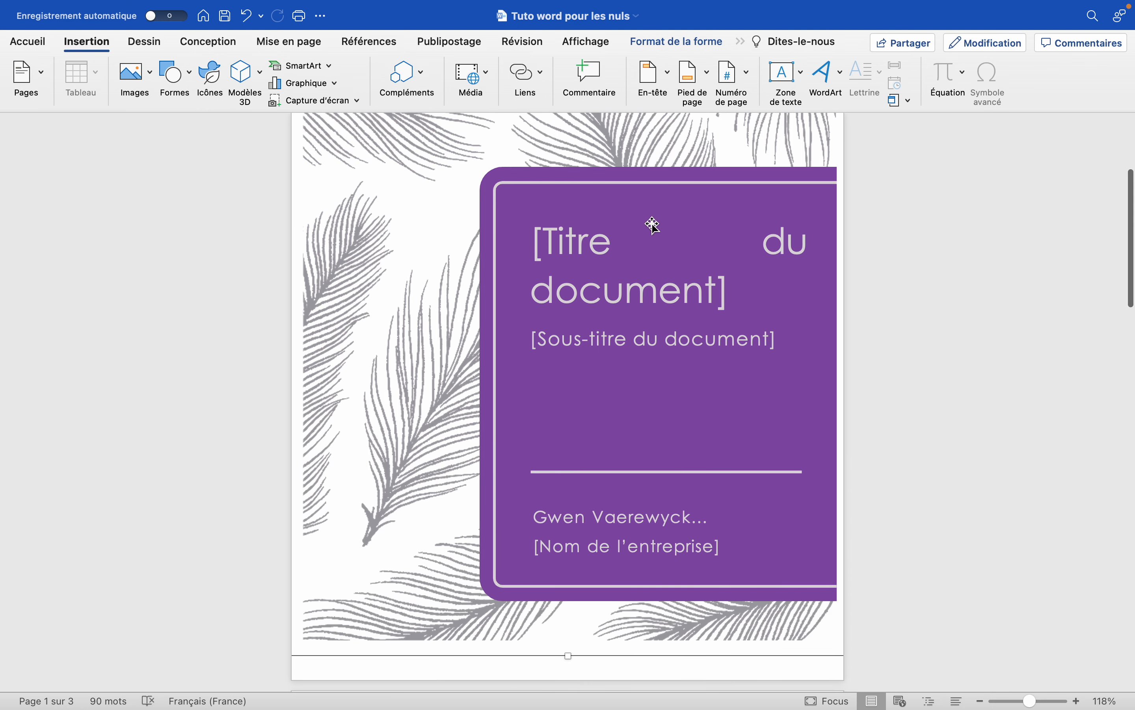
click(594, 249)
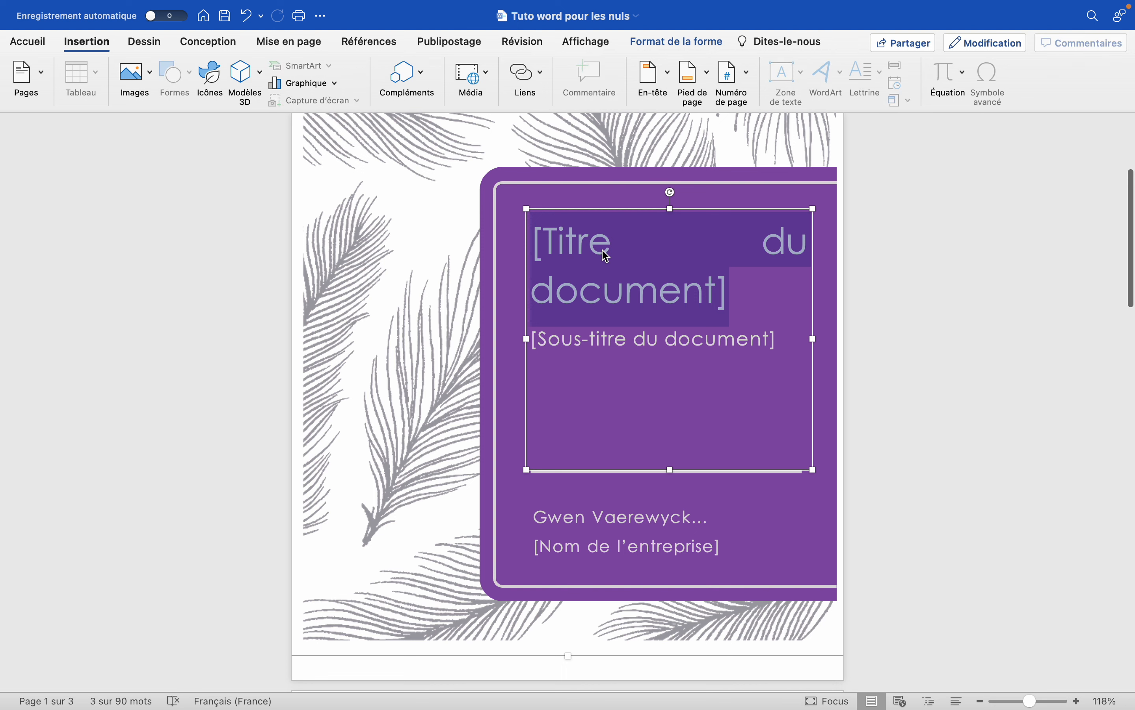
text(Titre)
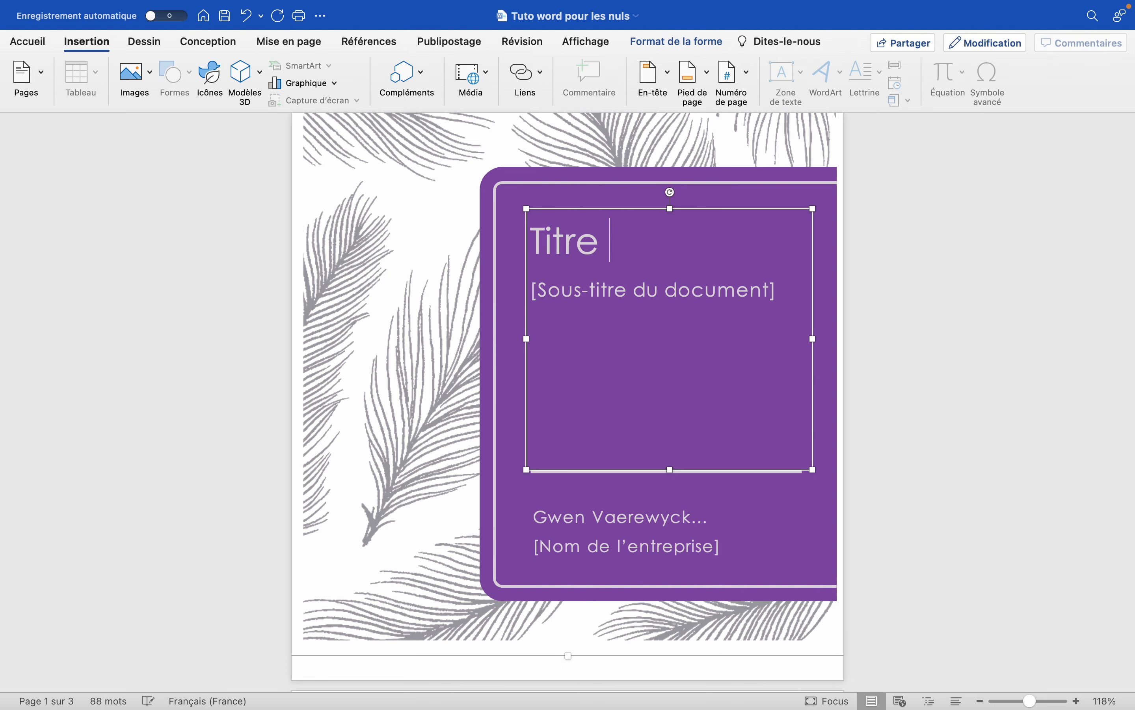
Examine the cover page layout, its remaining placeholders and the start of the following page.
scroll(568, 401, up, 5)
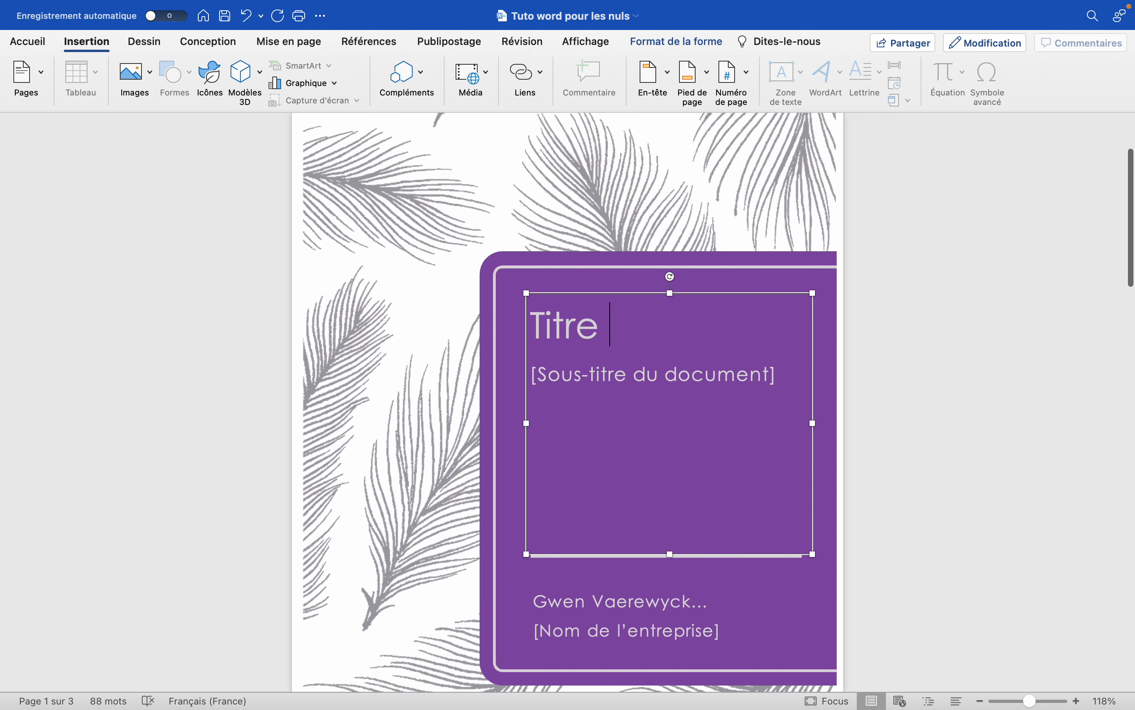
scroll(568, 401, down, 8)
scroll(568, 402, down, 5)
scroll(567, 402, up, 5)
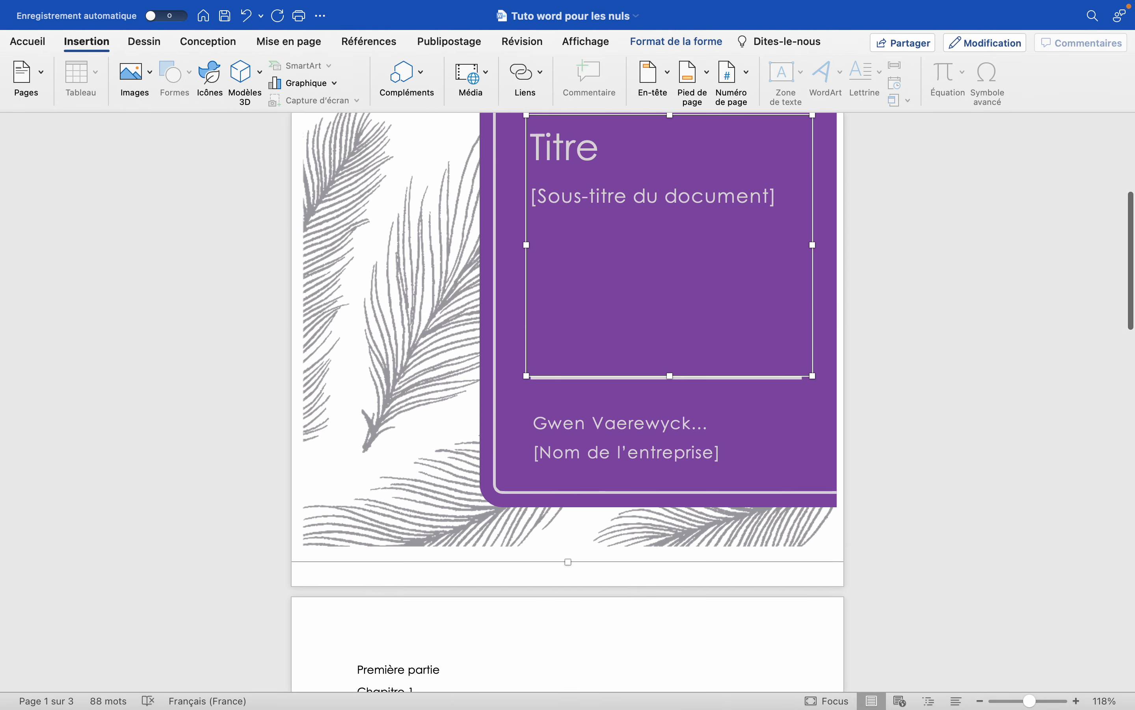
scroll(568, 402, down, 4)
scroll(735, 404, up, 6)
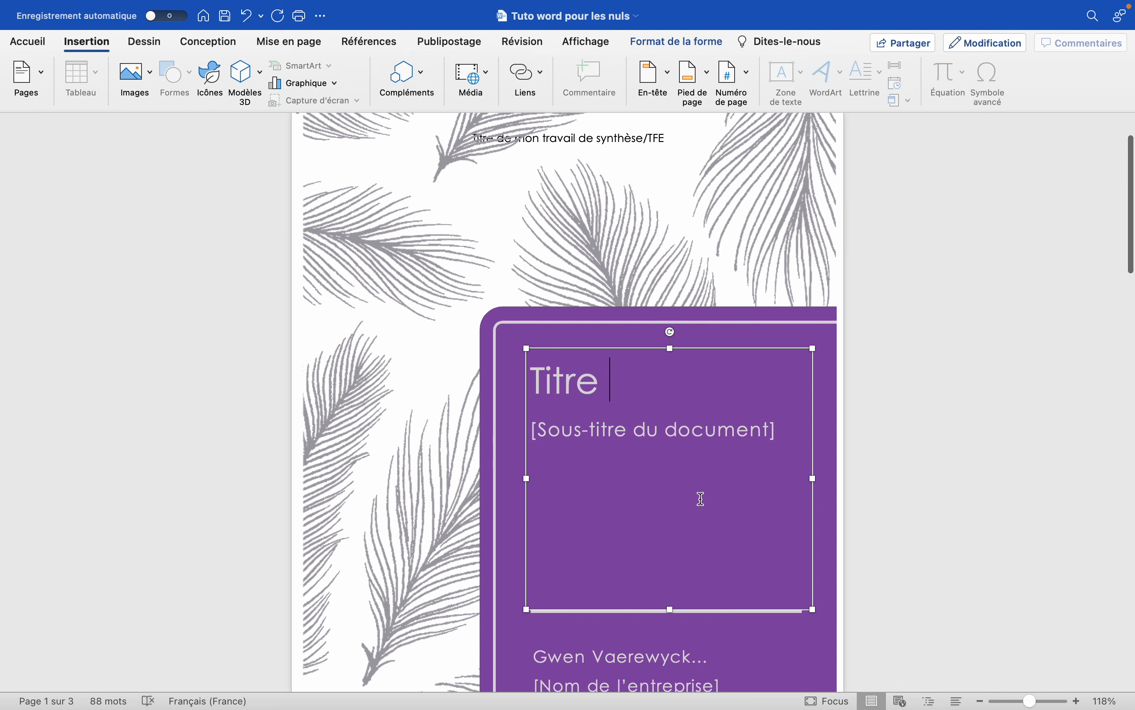
scroll(620, 347, down, 4)
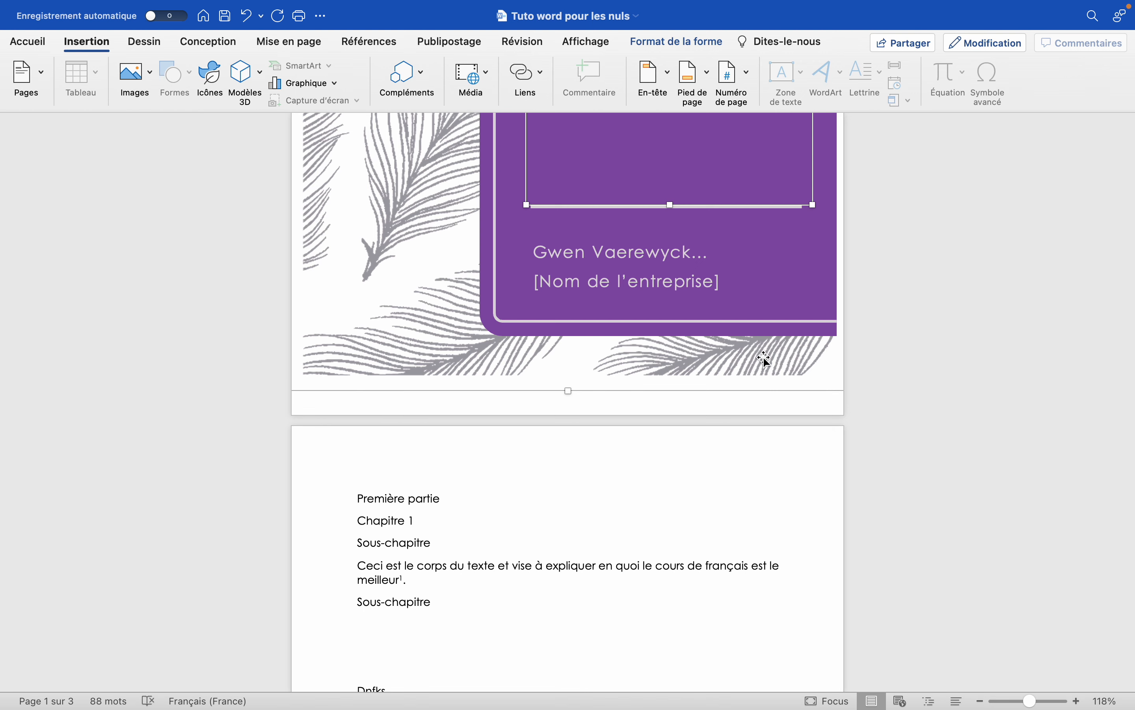
scroll(766, 359, up, 5)
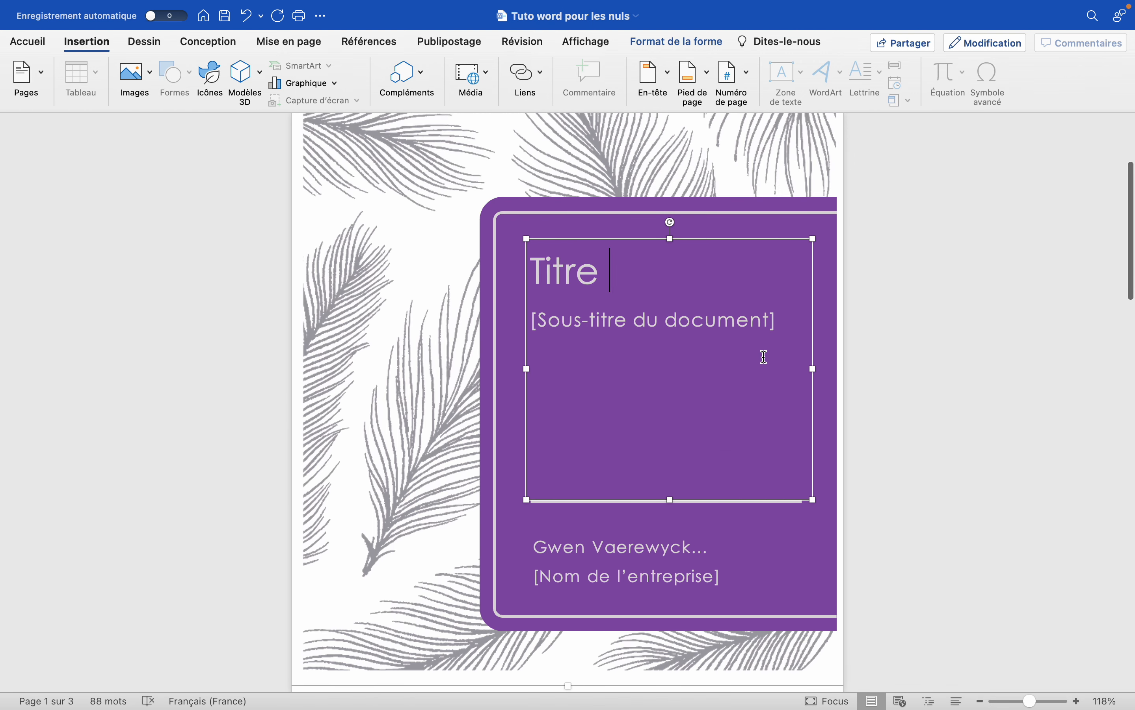
scroll(765, 358, down, 5)
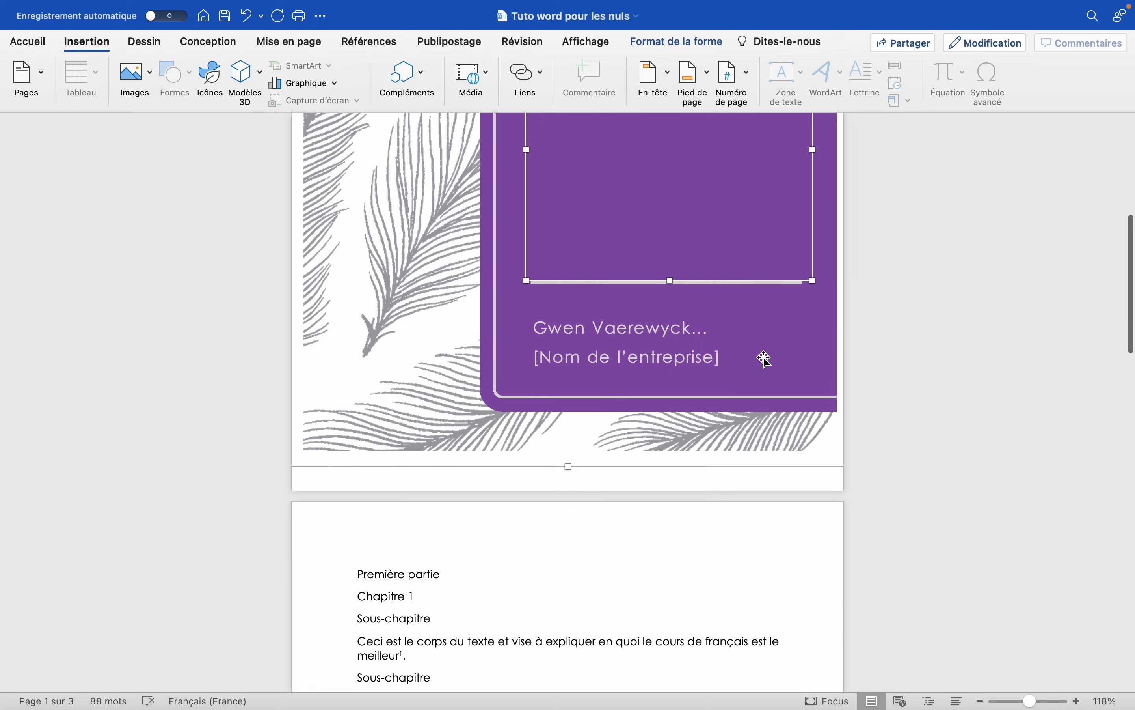
scroll(765, 357, up, 3)
scroll(765, 357, up, 1)
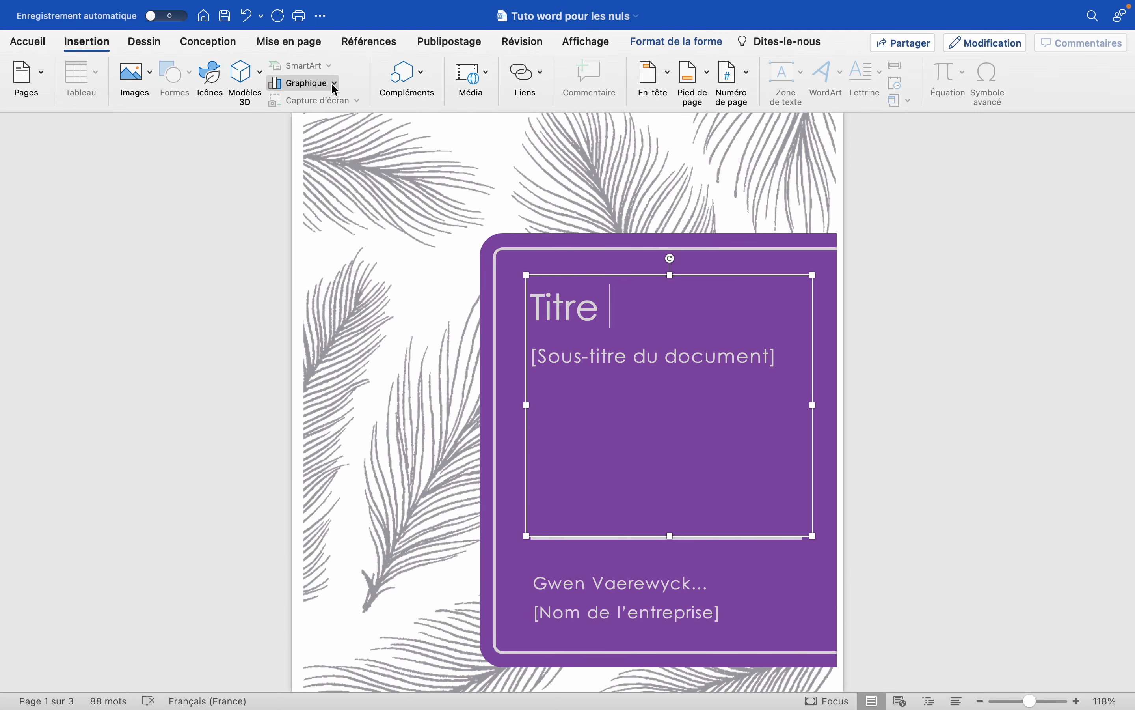
Undo the cover title entry and the cover page insertion, returning to the start of the document.
click(246, 17)
click(246, 17)
click(246, 17)
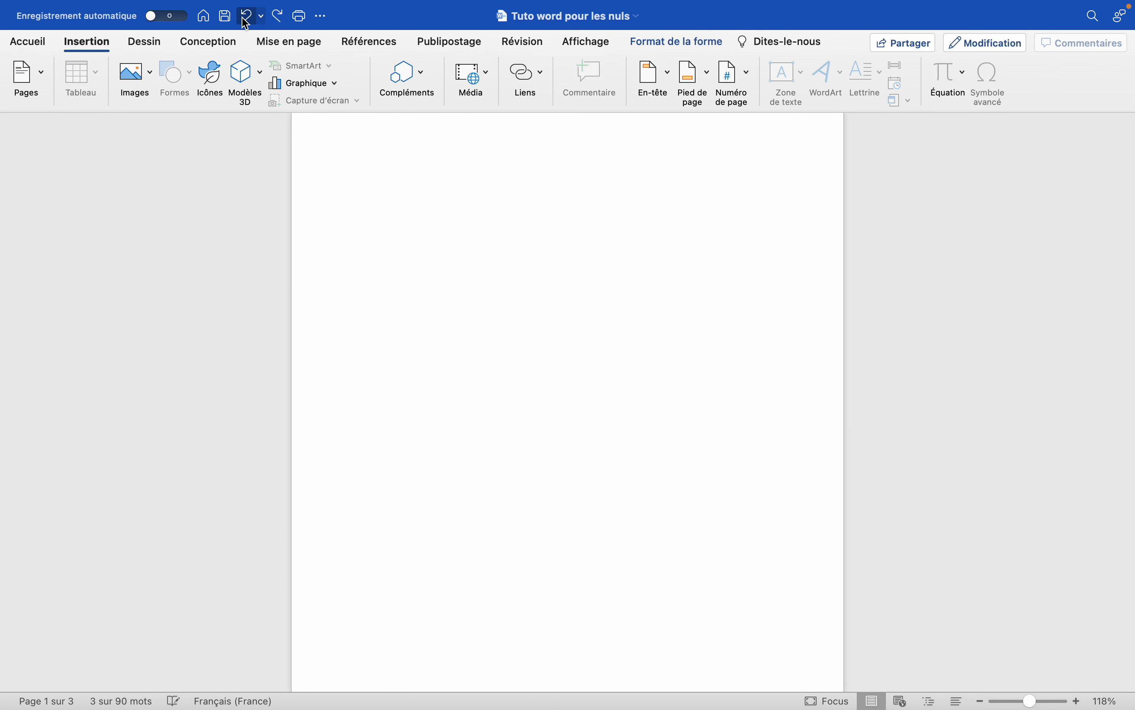
scroll(507, 409, up, 15)
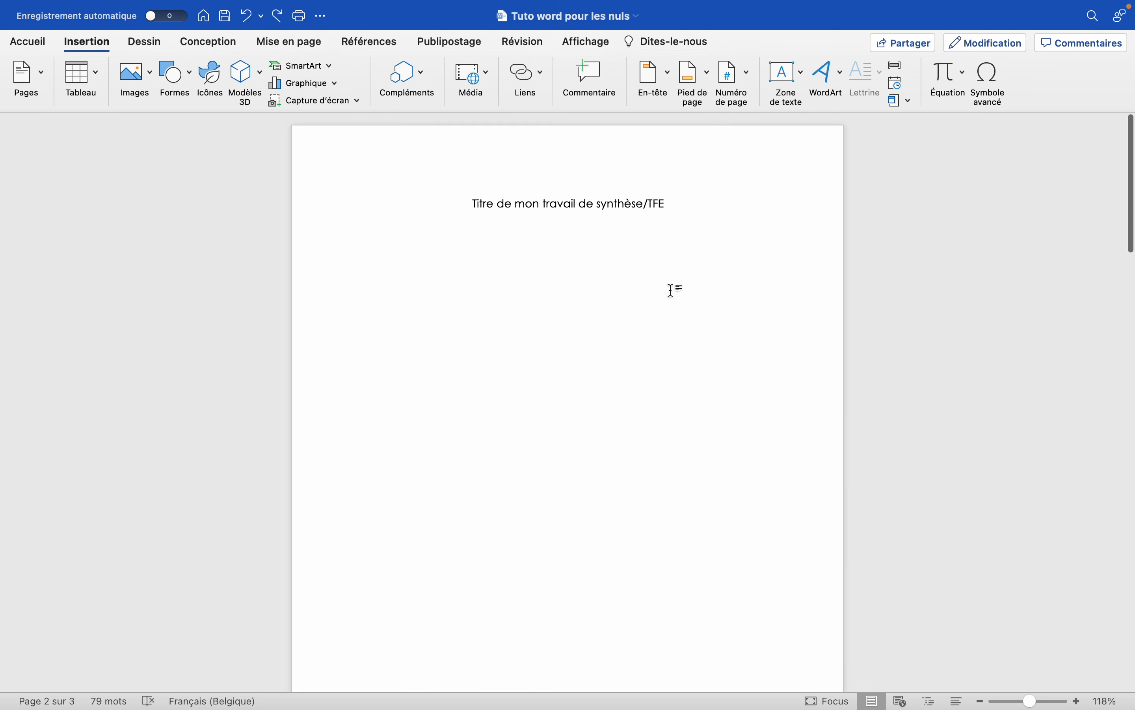
Examine the plain title page, the start of the body text and the available page insertion options.
drag(682, 196, 498, 205)
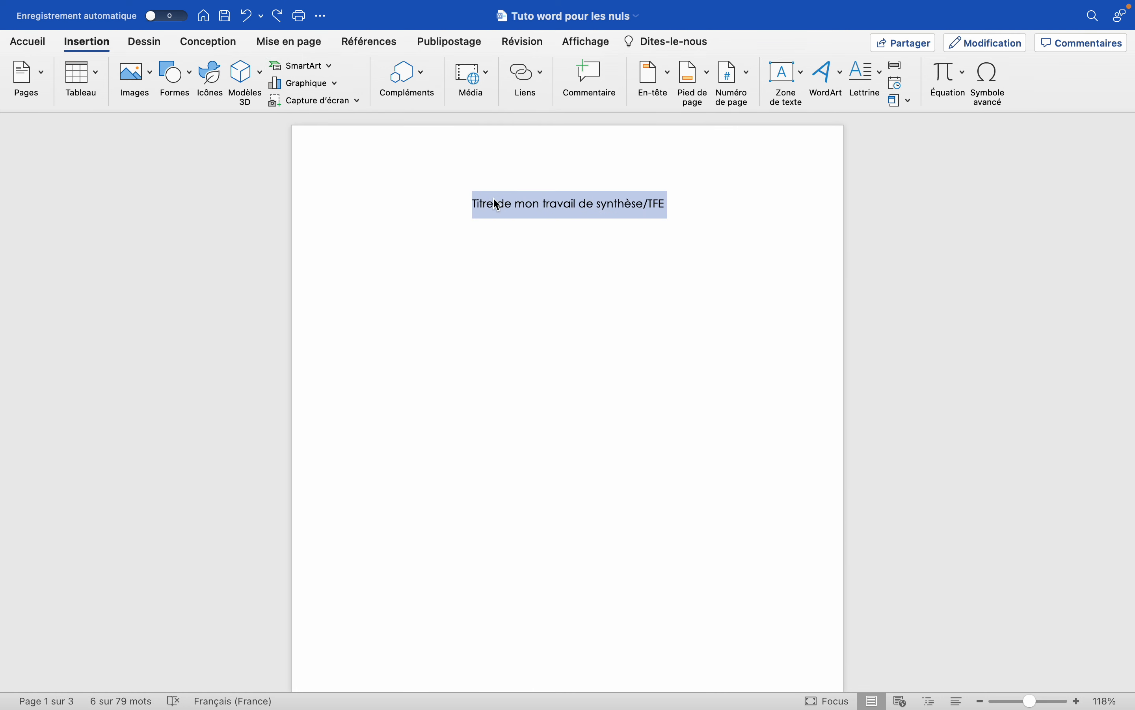
click(528, 246)
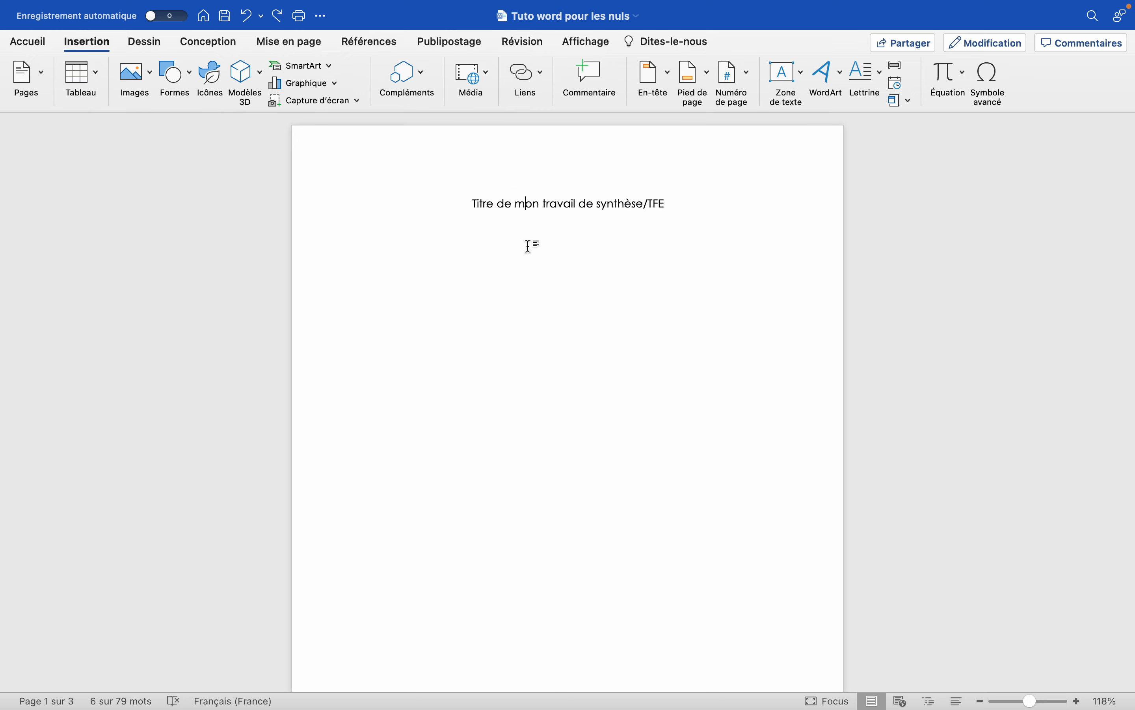
scroll(530, 246, down, 2)
scroll(677, 482, down, 10)
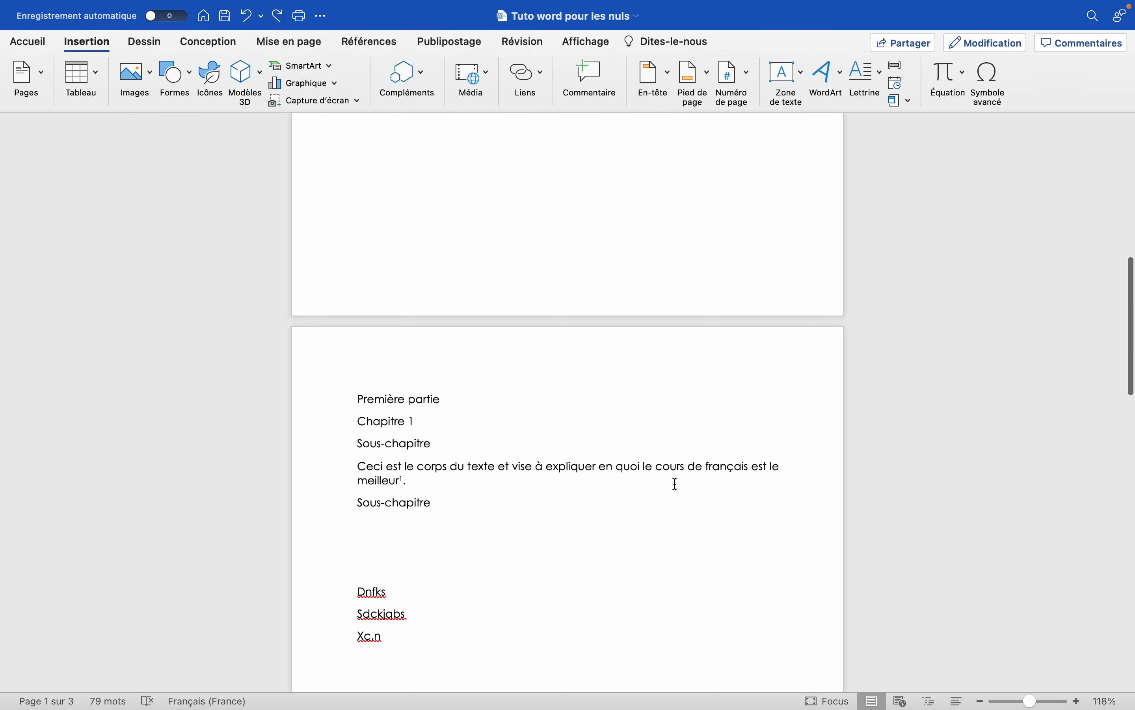
scroll(496, 137, up, 10)
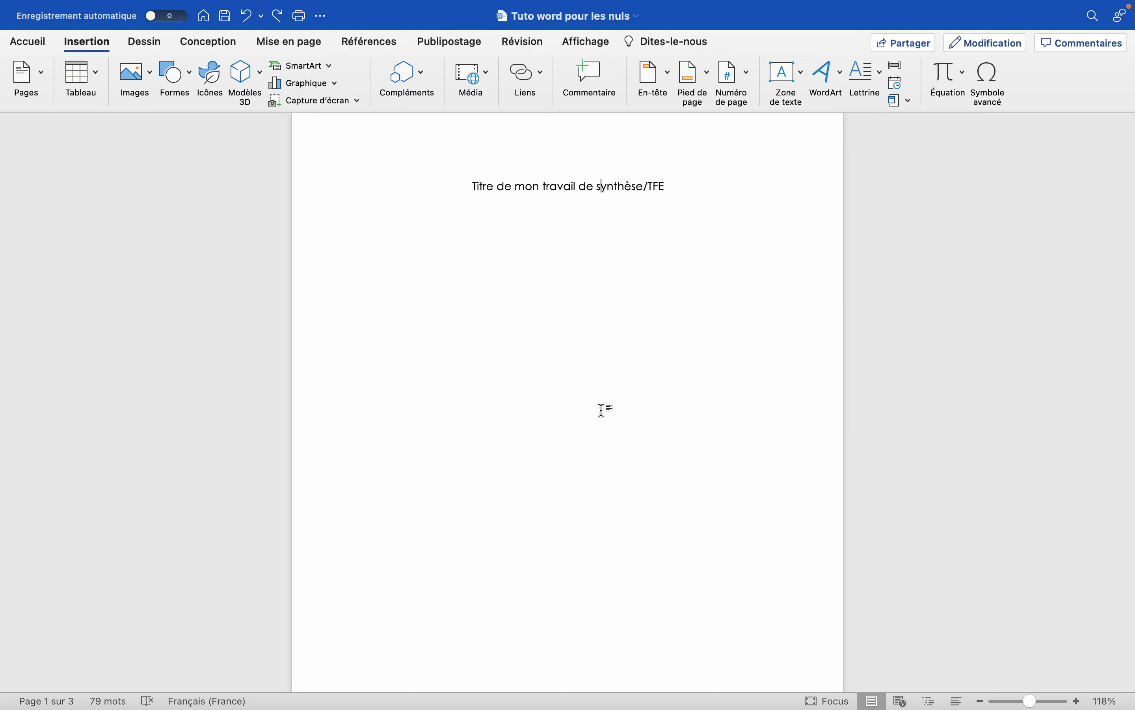
click(93, 41)
click(93, 42)
click(29, 75)
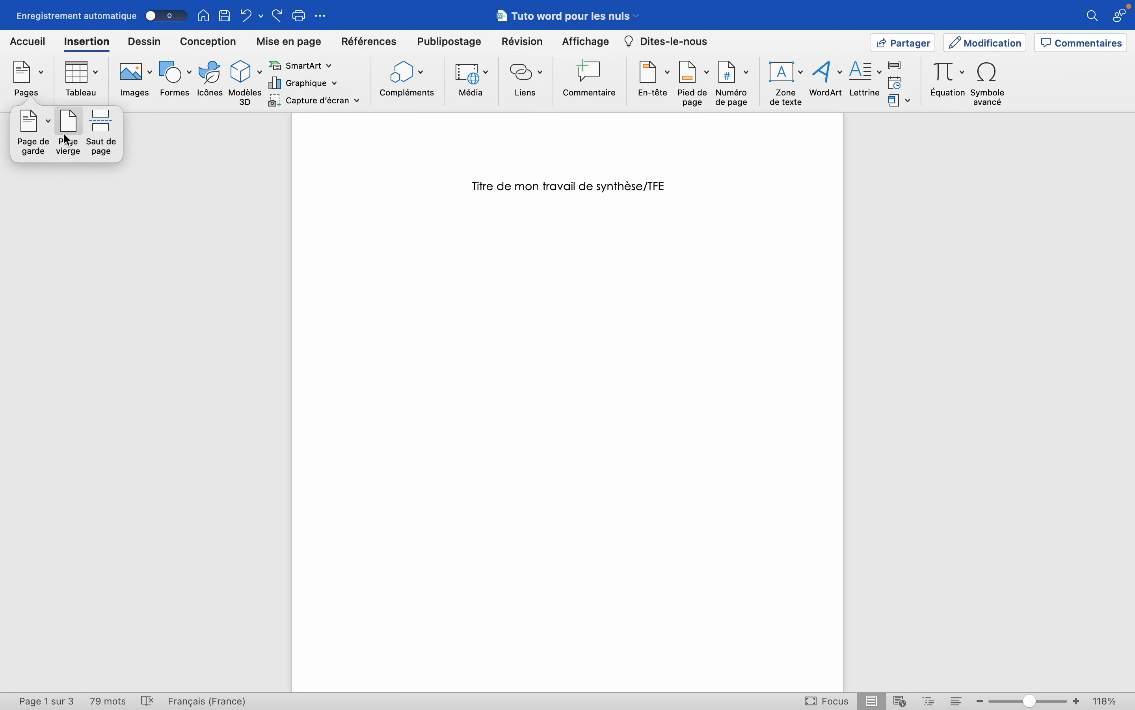
click(34, 75)
Look through the body pages from the title page down to the footnote on page 2.
scroll(416, 431, down, 10)
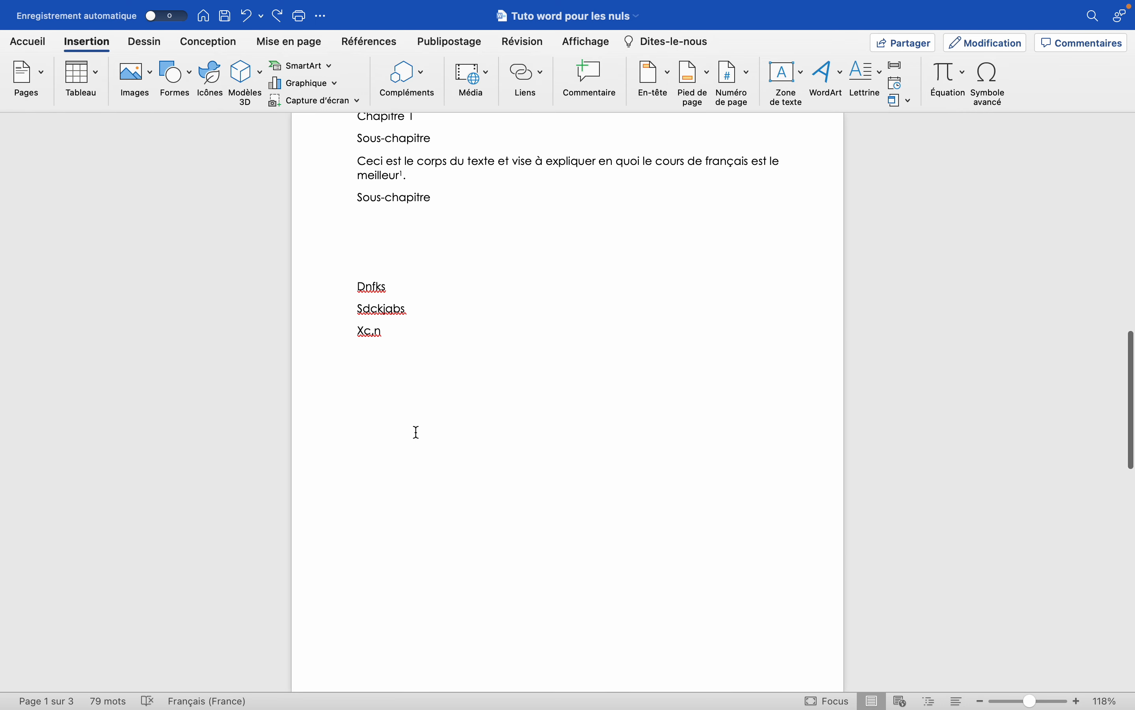
scroll(415, 431, up, 3)
scroll(436, 241, up, 8)
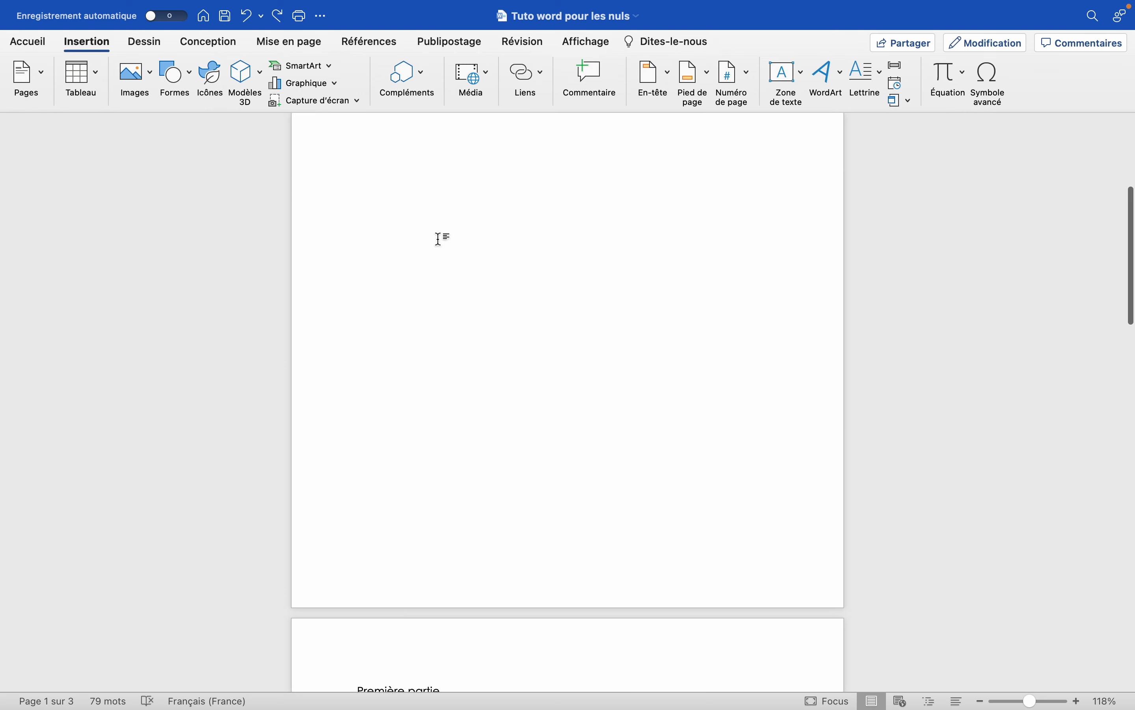
scroll(439, 239, down, 9)
scroll(440, 240, up, 10)
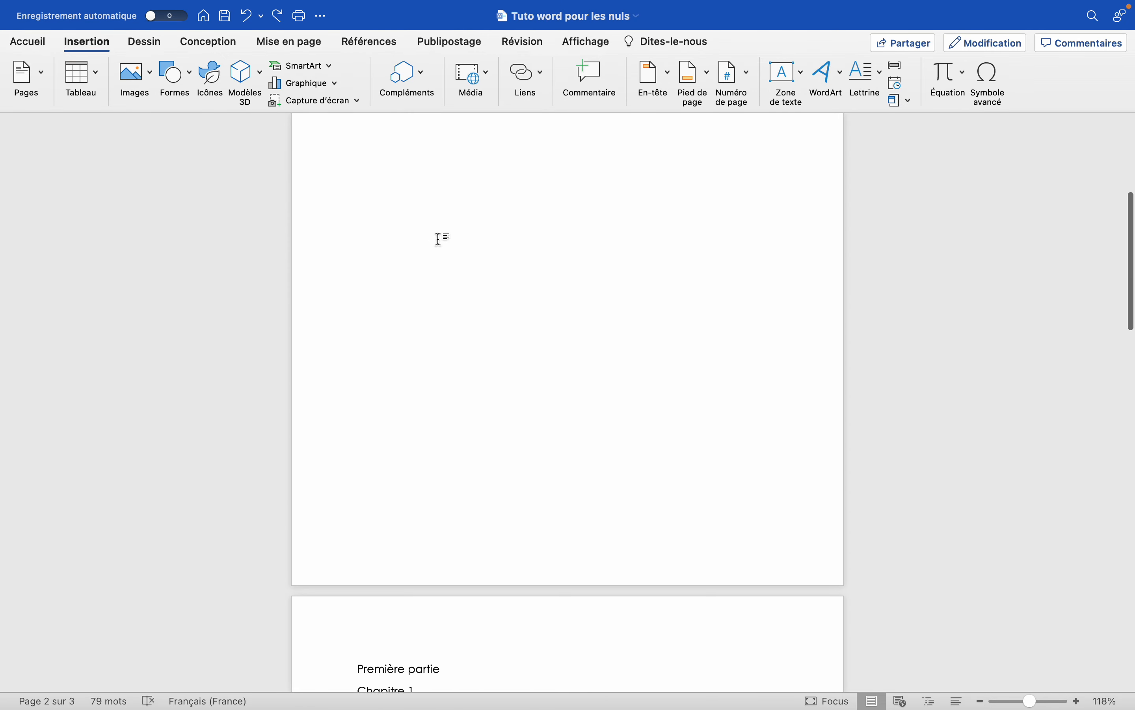
scroll(439, 240, down, 12)
scroll(440, 240, down, 3)
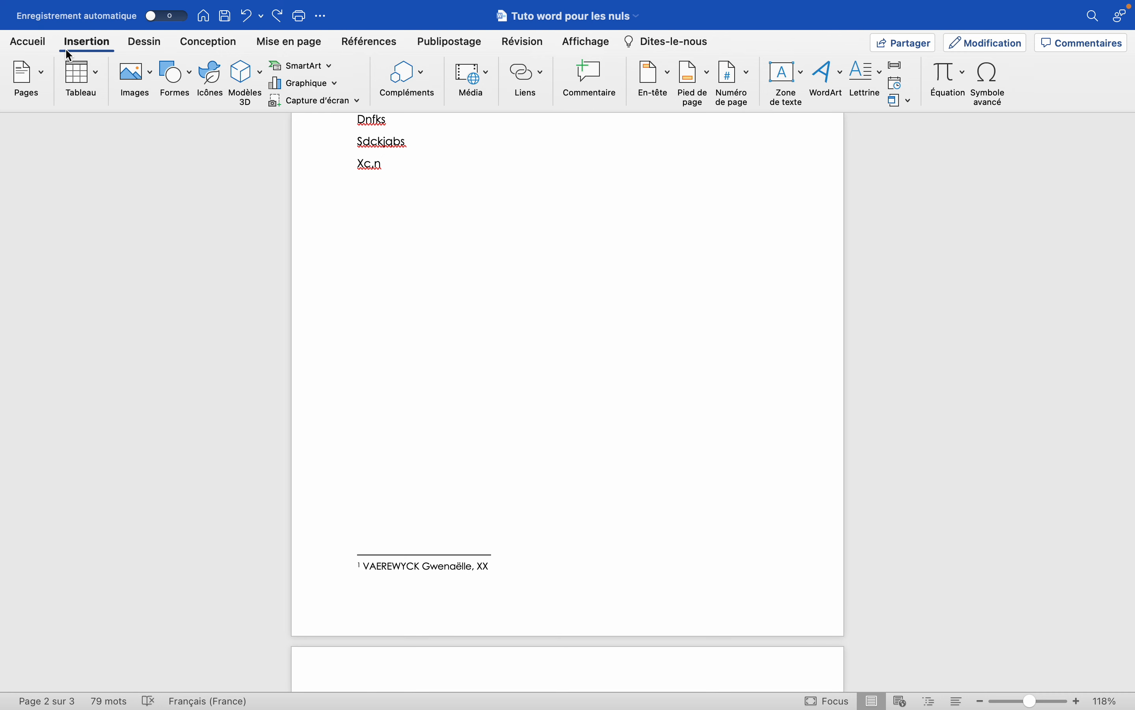
Insert page numbers at the bottom of the page with right alignment, without numbering the first page.
click(741, 82)
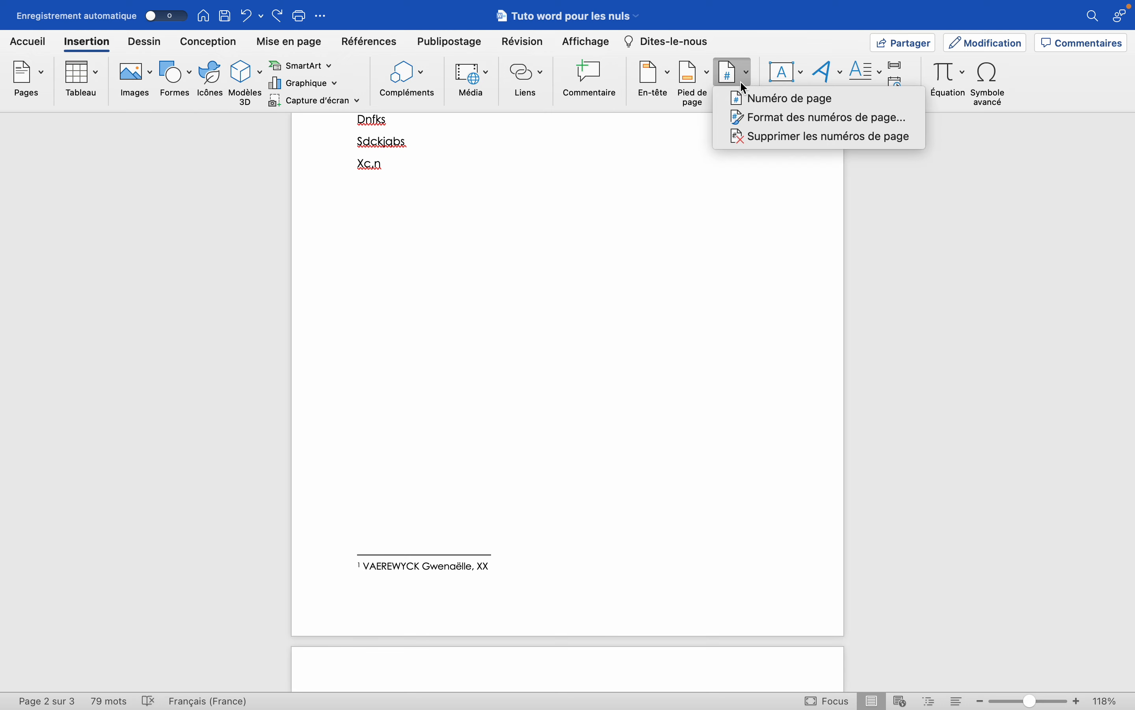
click(763, 100)
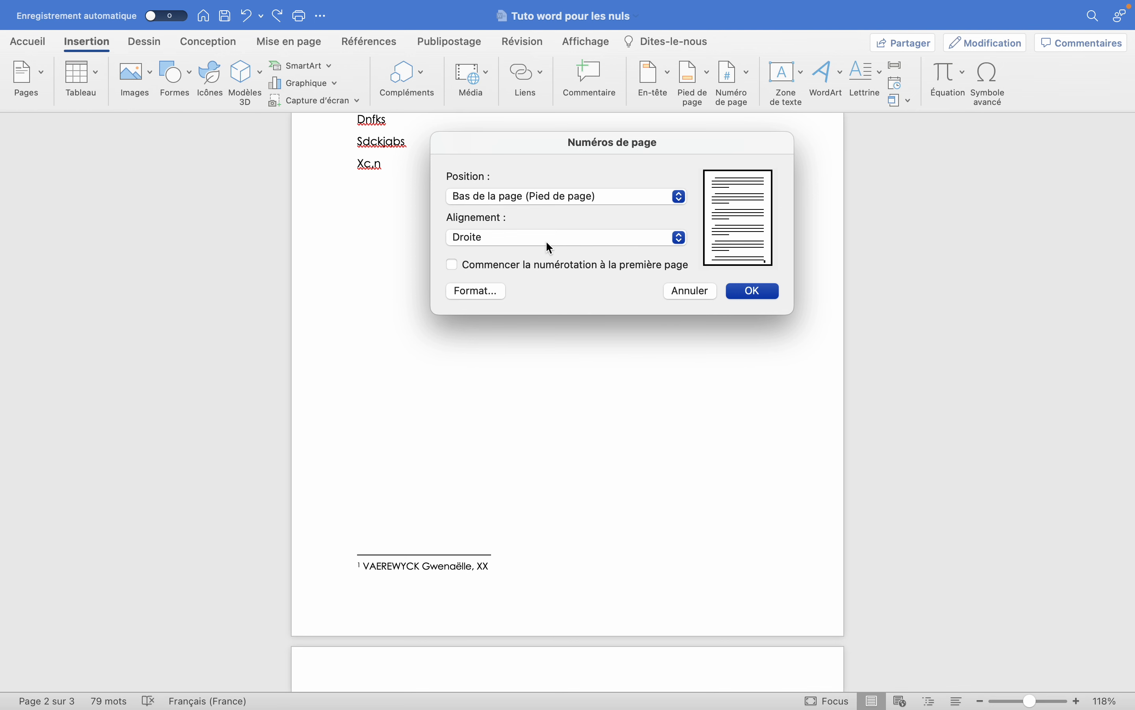
click(564, 237)
click(568, 241)
click(571, 239)
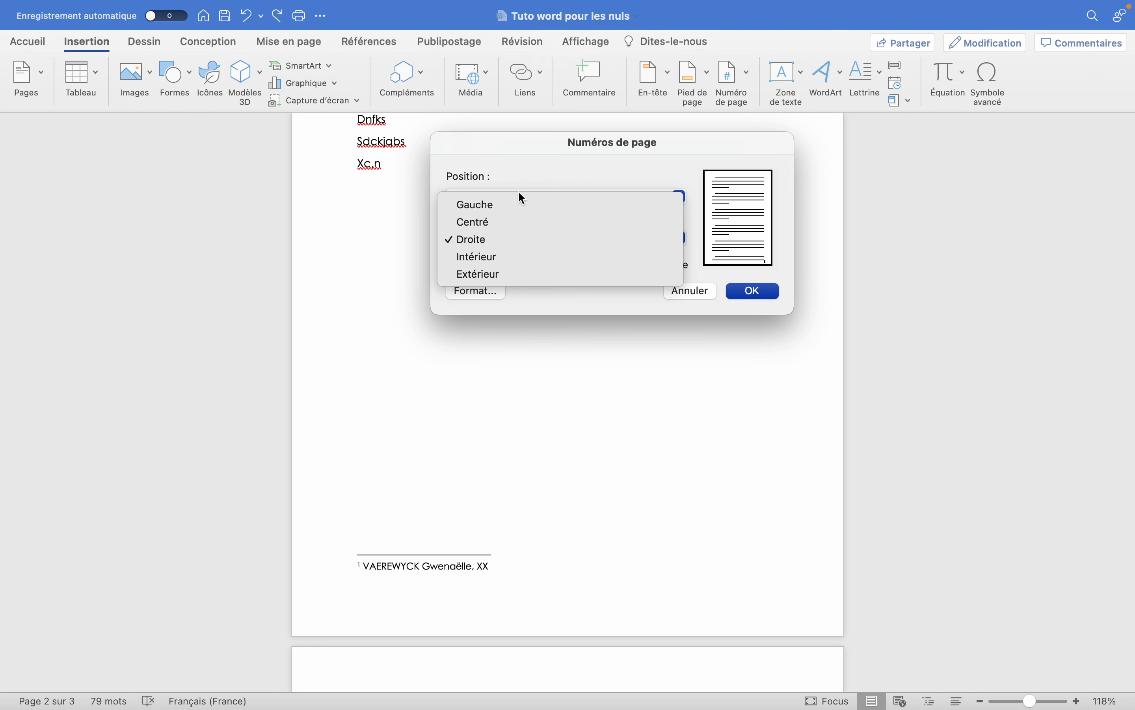
click(387, 265)
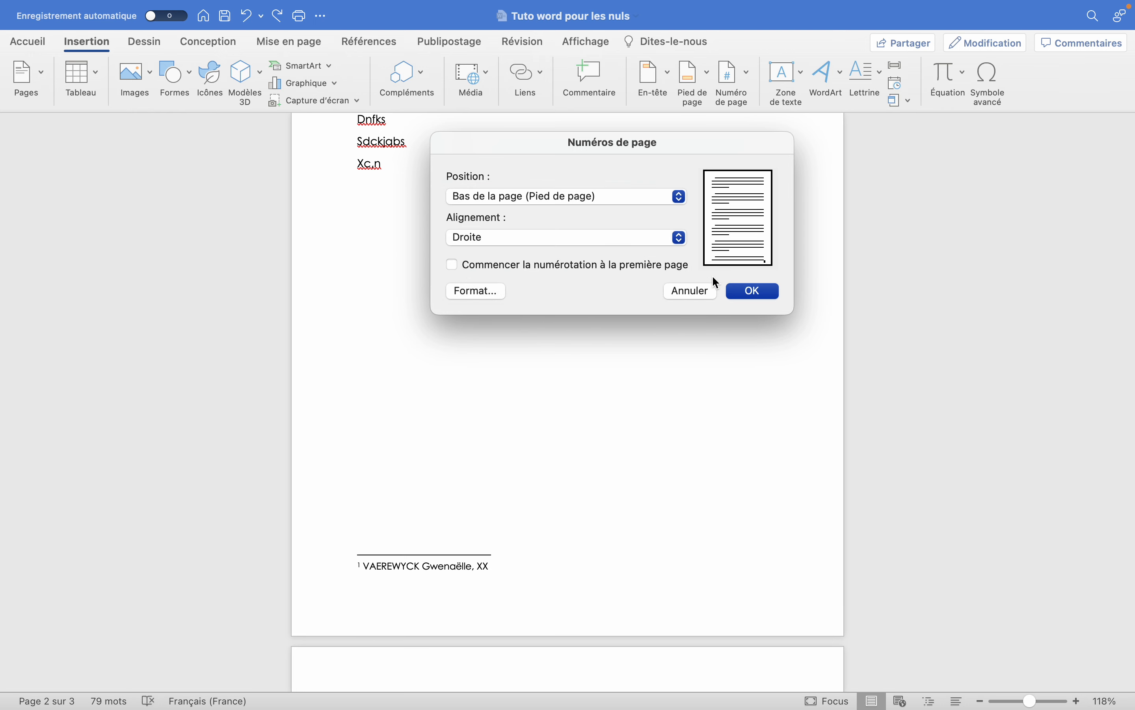
click(745, 291)
scroll(593, 369, down, 2)
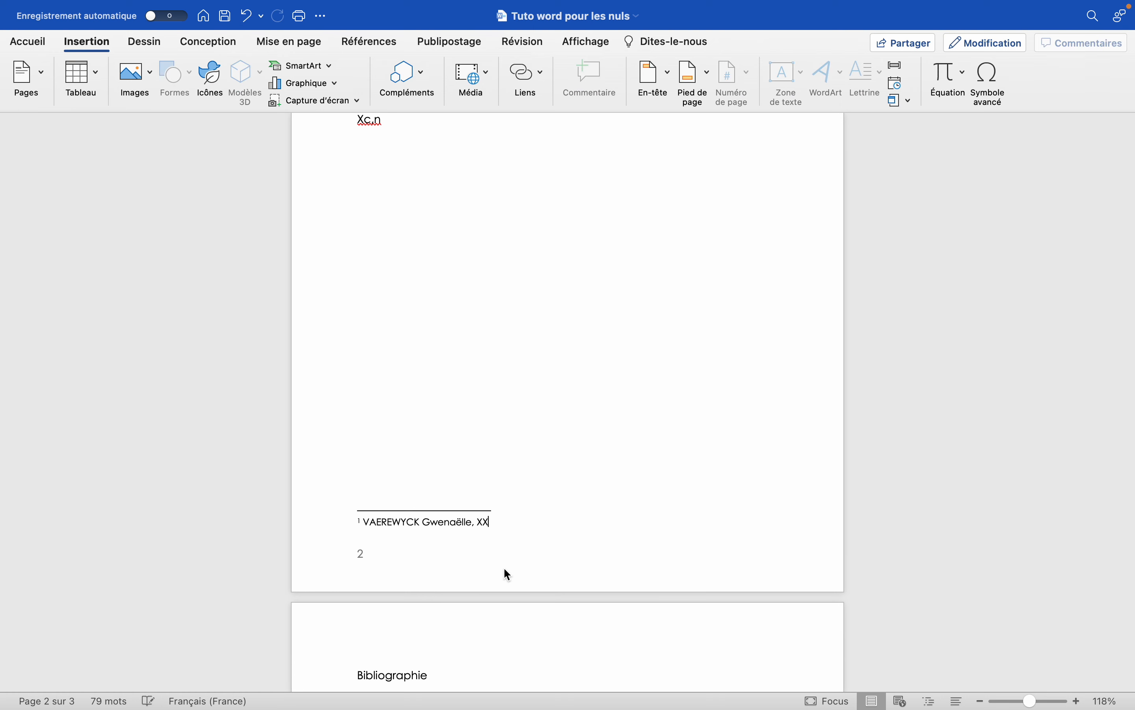
Delete the page number from the footer of page 2 and return to the body text.
double_click(371, 553)
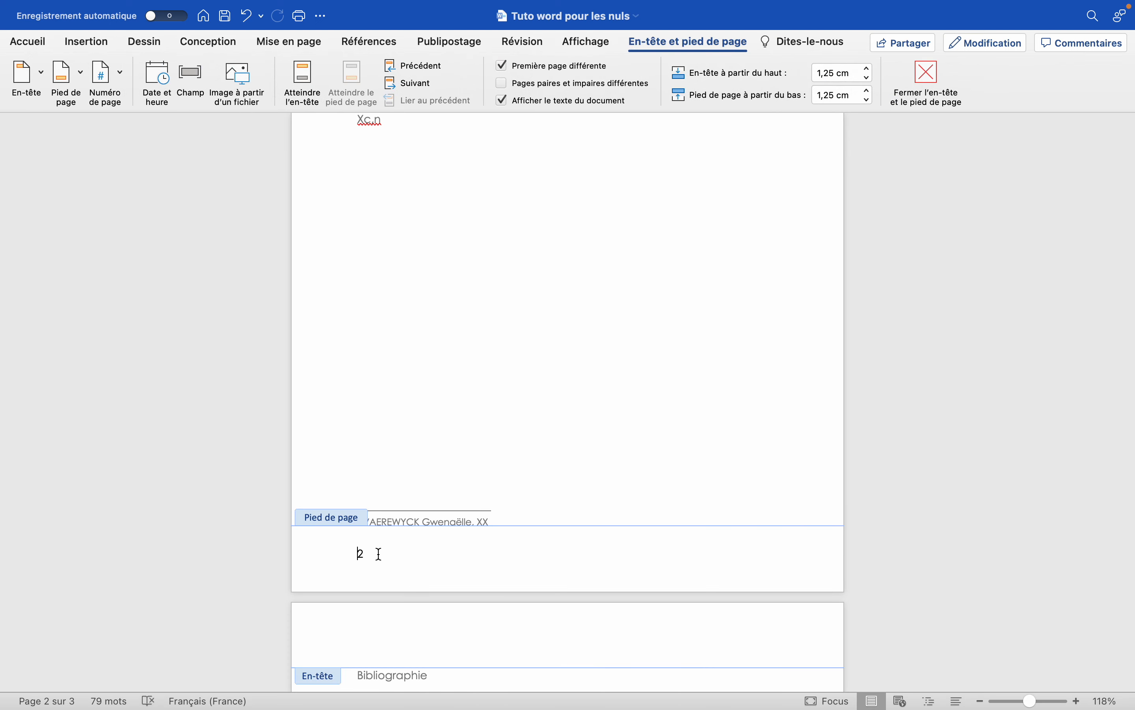
click(378, 557)
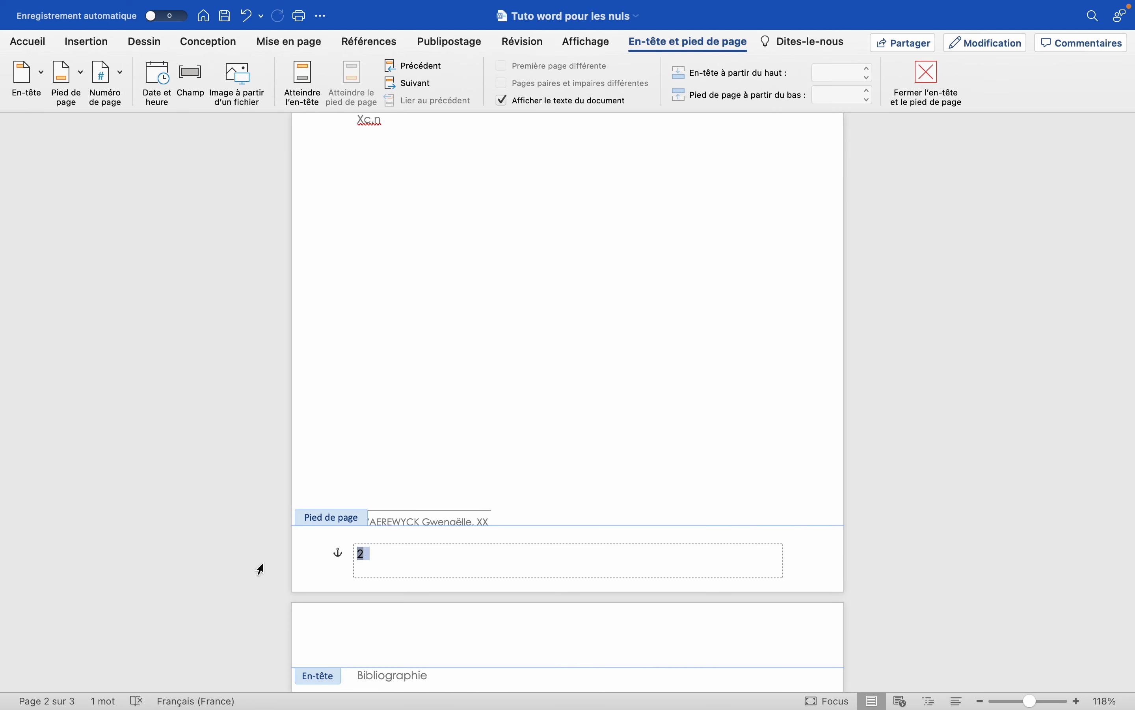
double_click(511, 392)
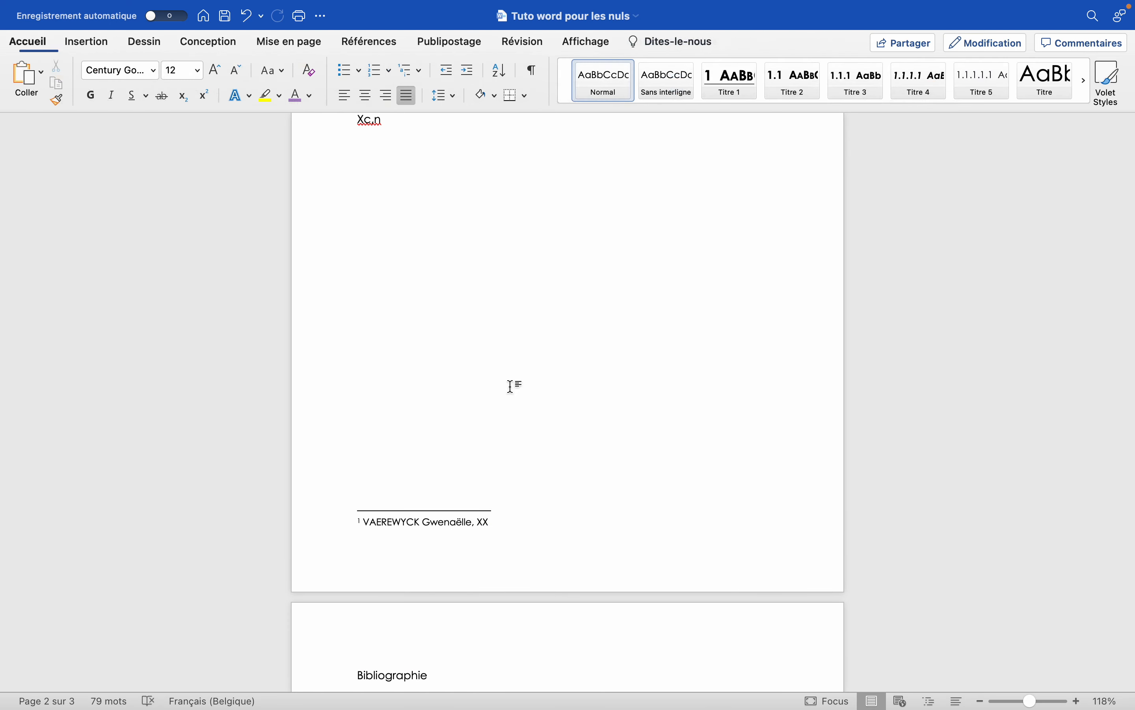
Add page numbers in the footer again, keeping "Droite" alignment and leaving the title page unnumbered.
click(87, 42)
click(744, 78)
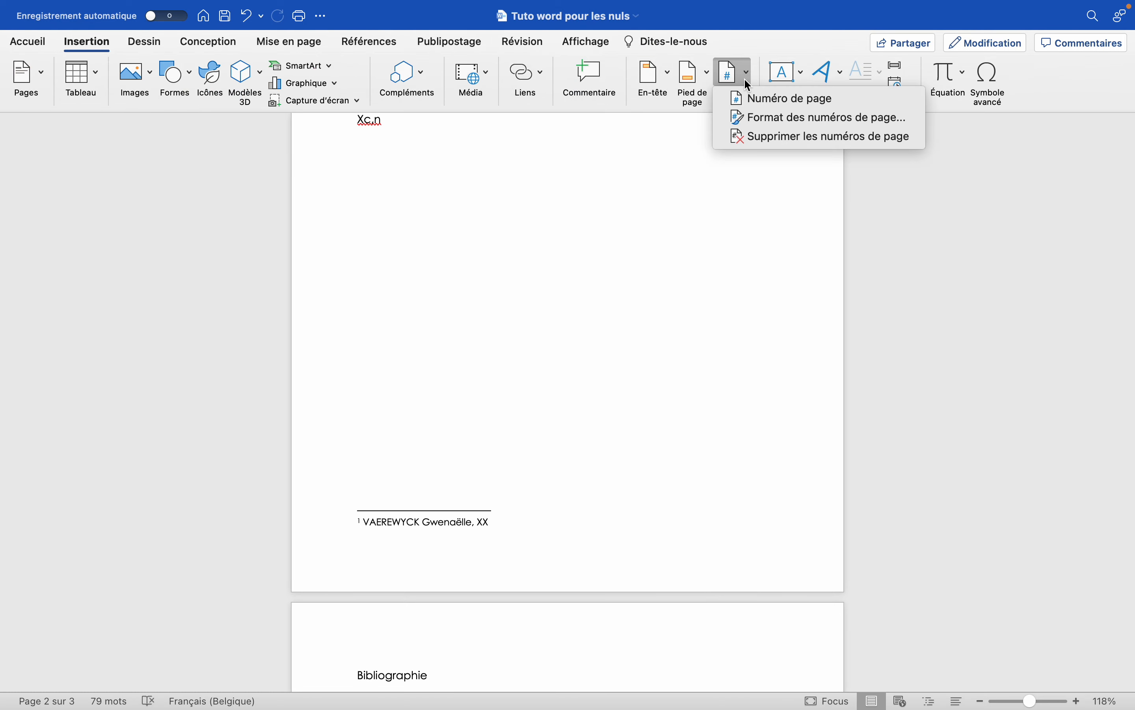
click(770, 98)
click(541, 239)
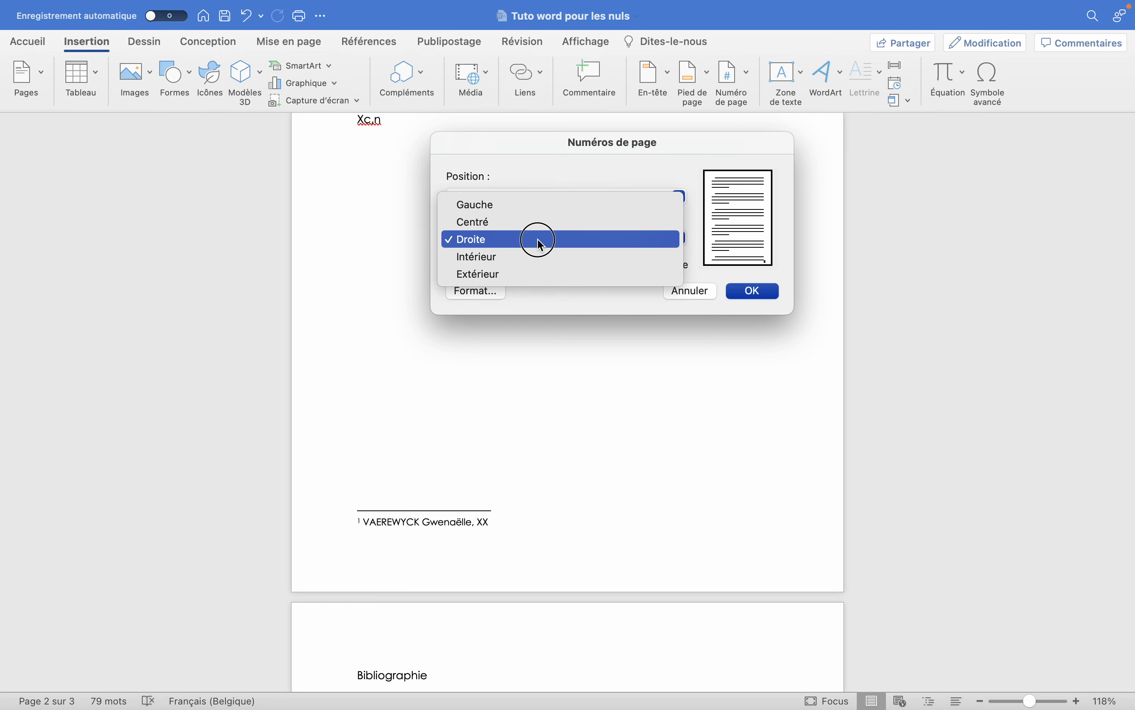
click(541, 240)
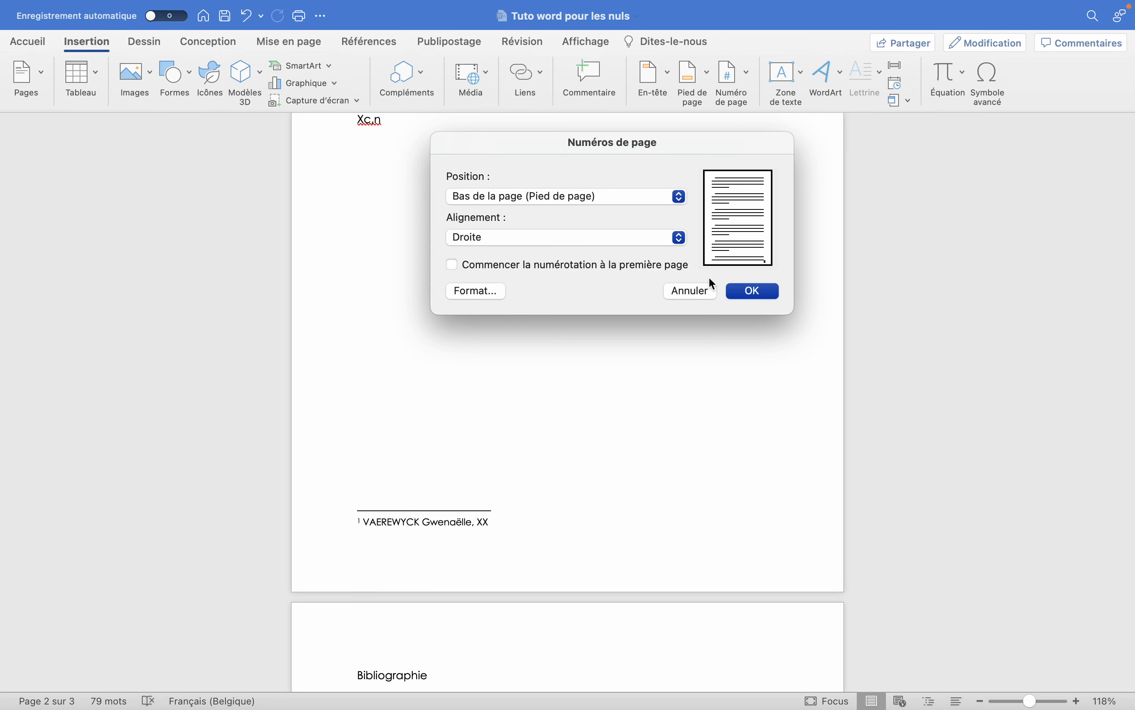
click(755, 291)
scroll(764, 290, down, 10)
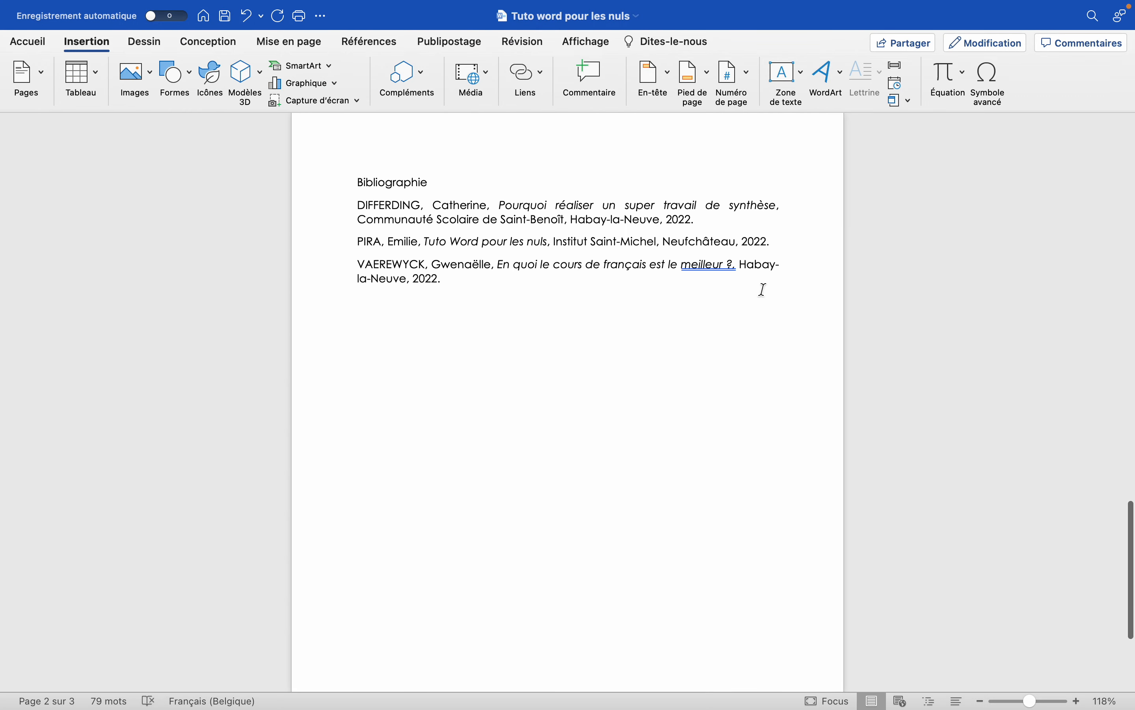
scroll(764, 290, up, 20)
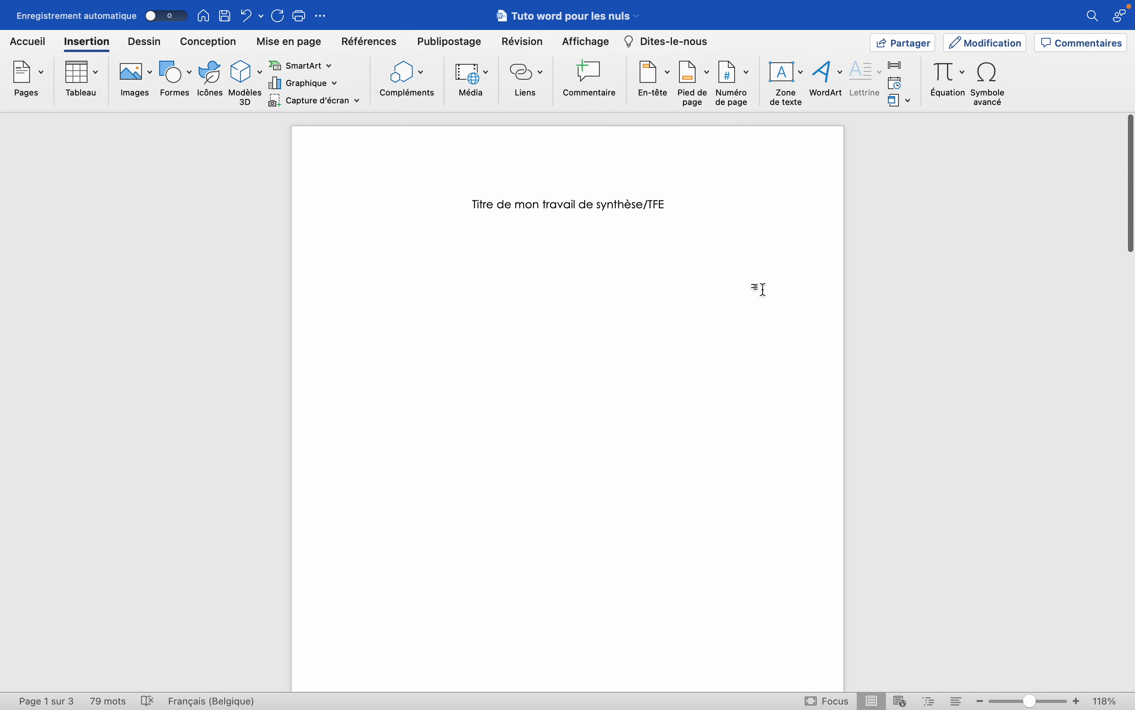
Right-align the page number in the footer of page 2, then return to the body text.
scroll(764, 290, down, 15)
double_click(375, 281)
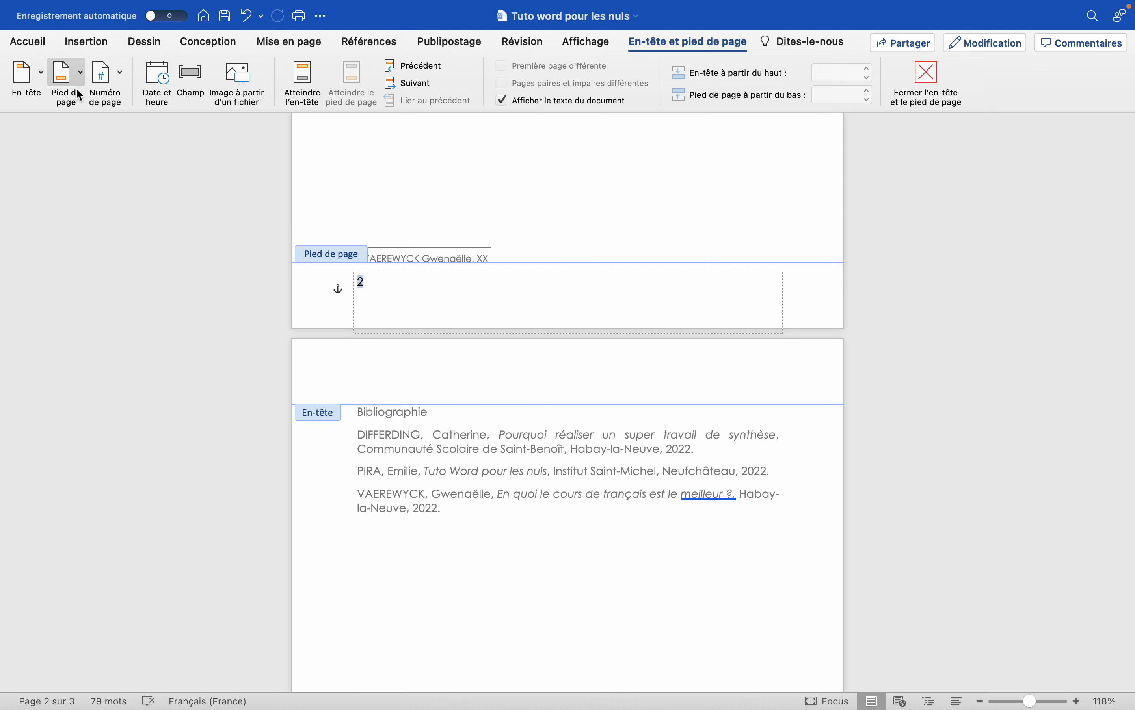
click(37, 39)
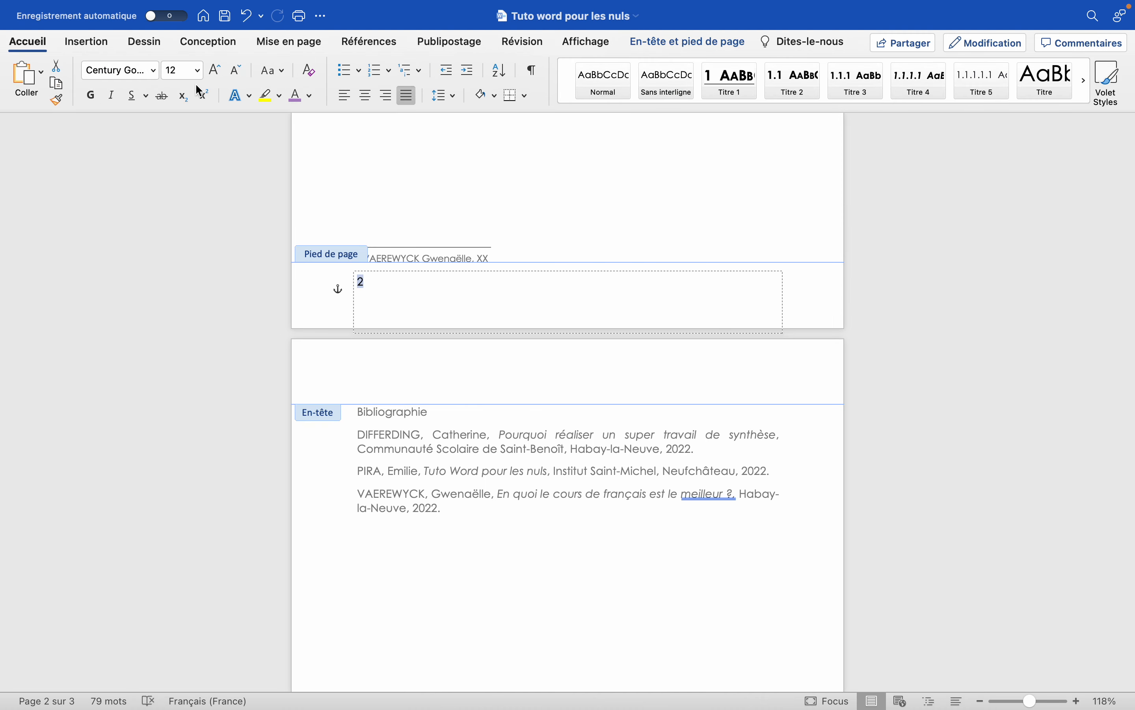
click(383, 96)
double_click(587, 182)
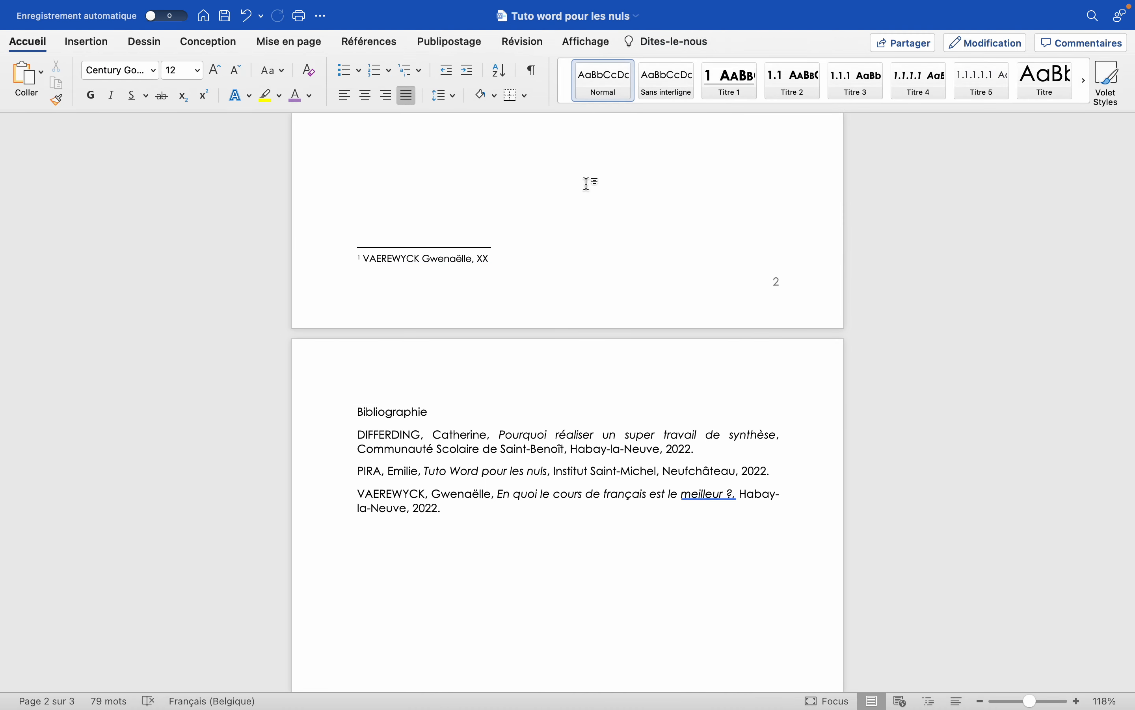
Compare the unnumbered title page with the numbered footer of page 2.
scroll(586, 183, up, 15)
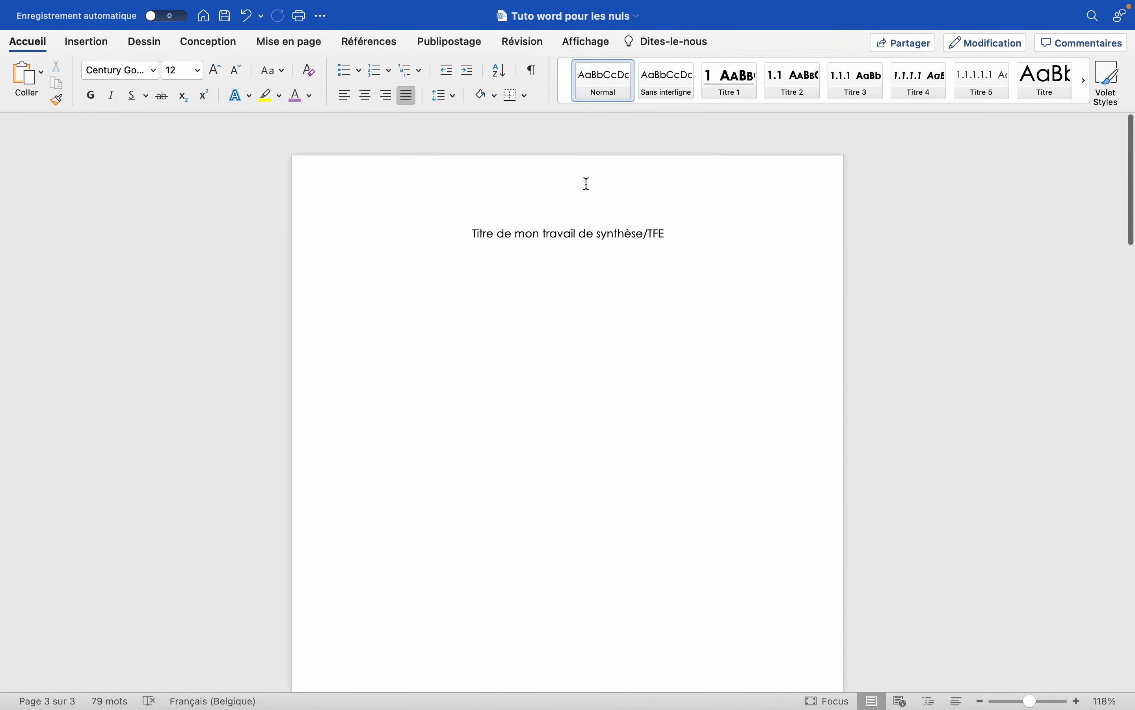
scroll(587, 183, down, 15)
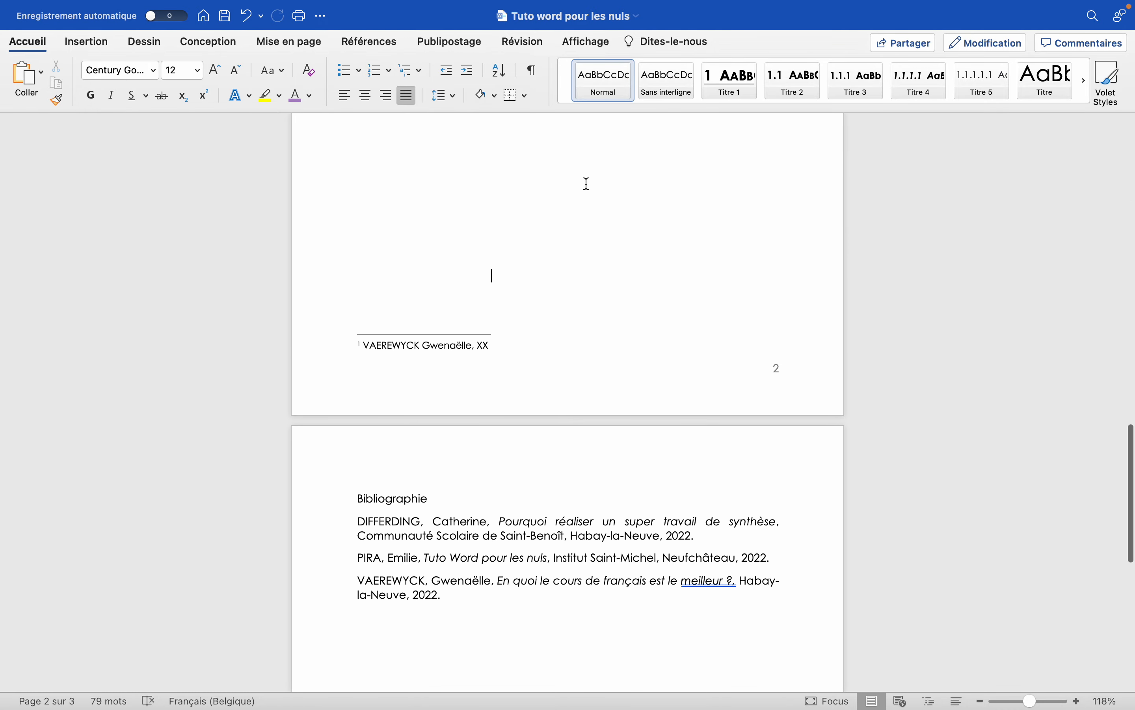
scroll(587, 182, up, 6)
scroll(587, 183, down, 6)
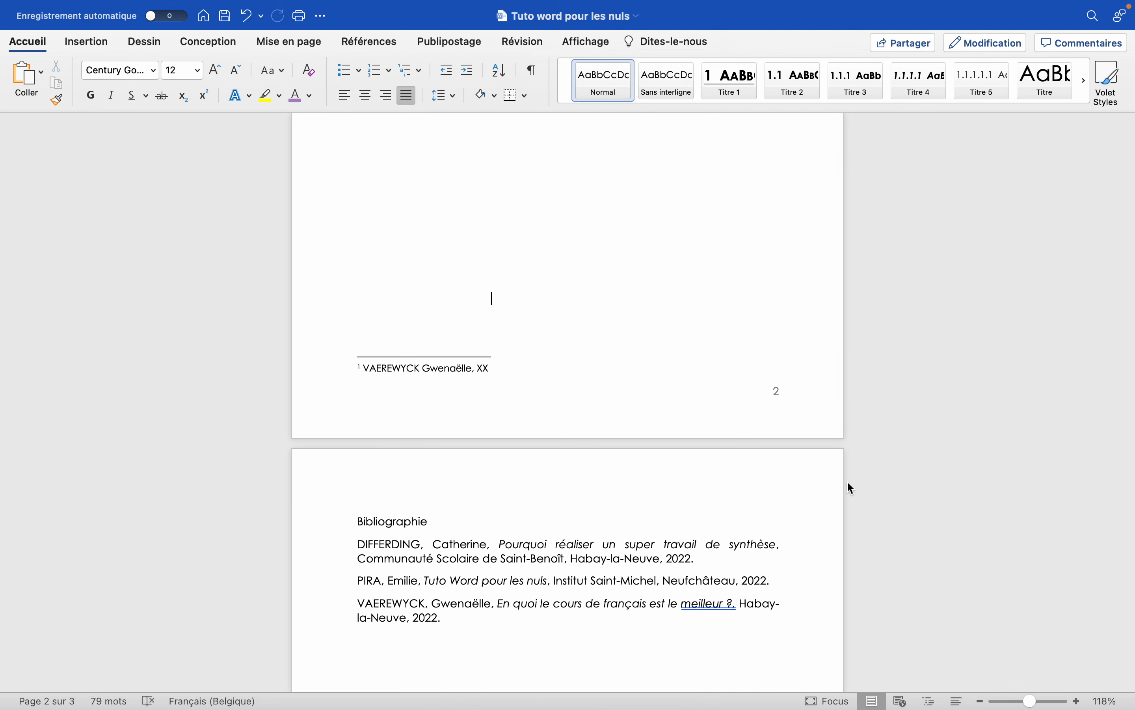
Reopen the footer of page 2 and examine its page number, the paragraph alignment options and the separate first-page footer.
double_click(778, 399)
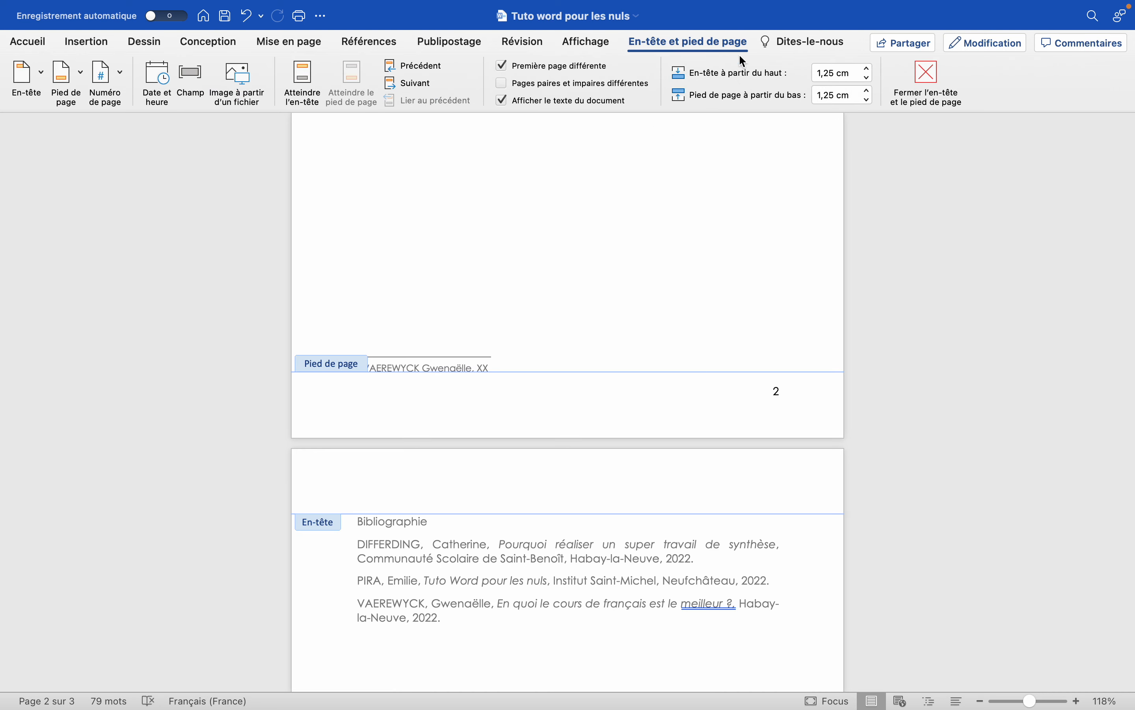
click(55, 46)
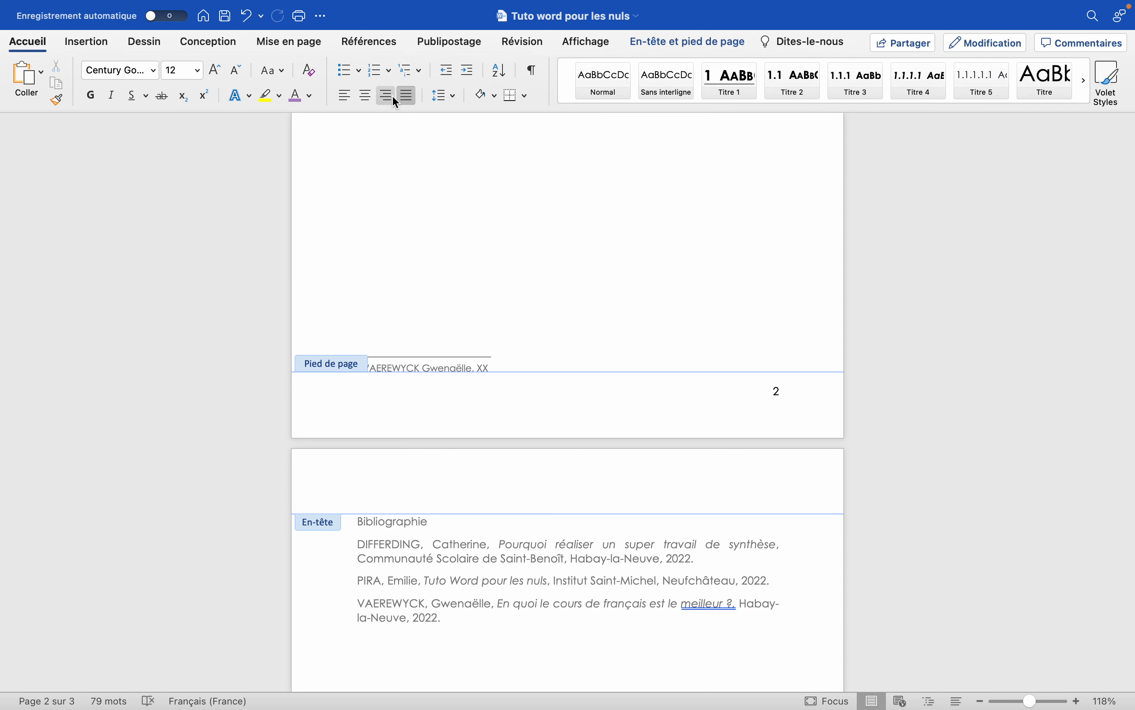
scroll(570, 308, up, 4)
scroll(570, 308, down, 2)
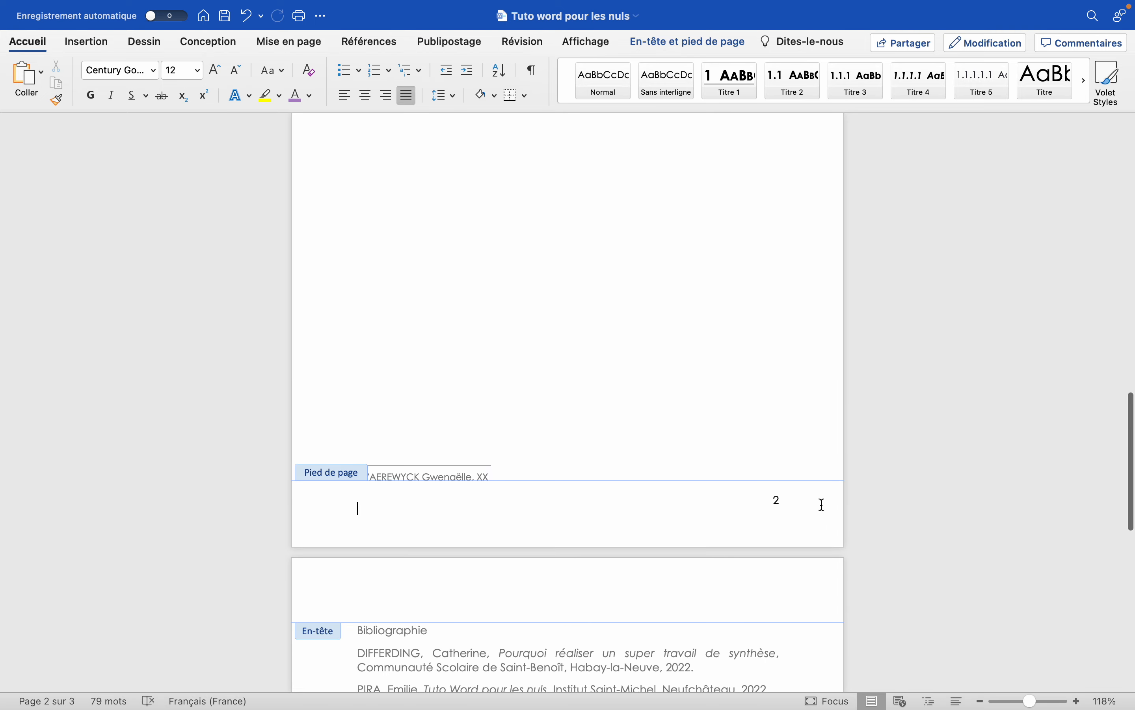
scroll(653, 321, up, 15)
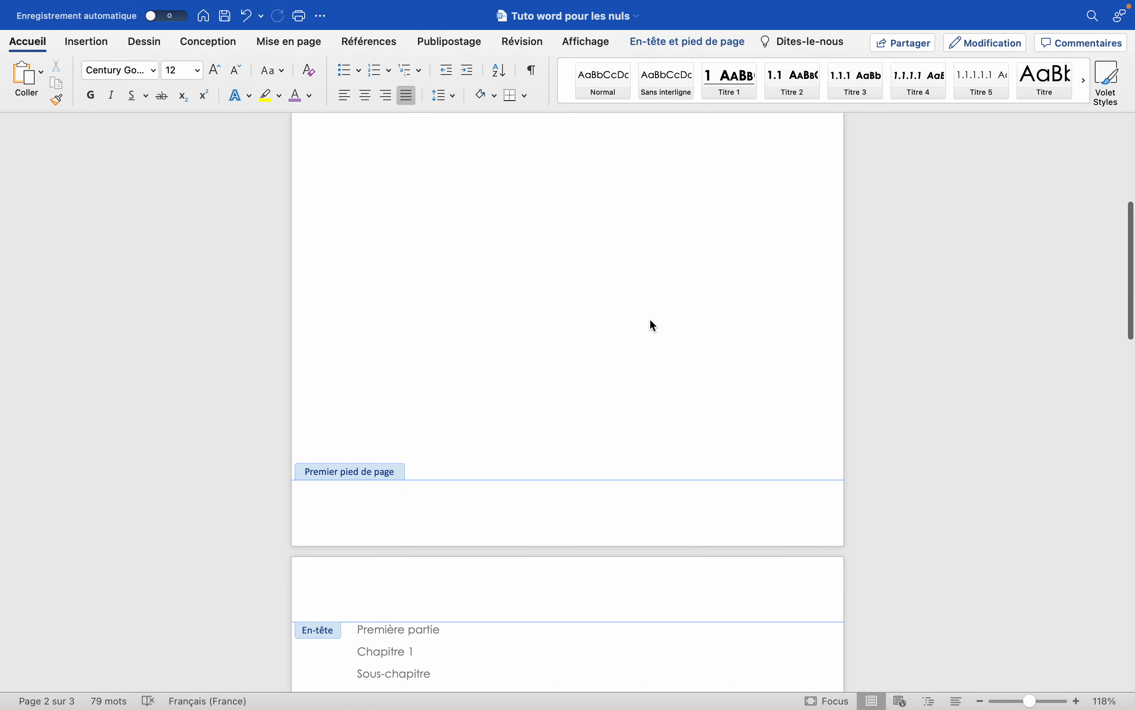
scroll(650, 318, up, 8)
scroll(649, 318, down, 12)
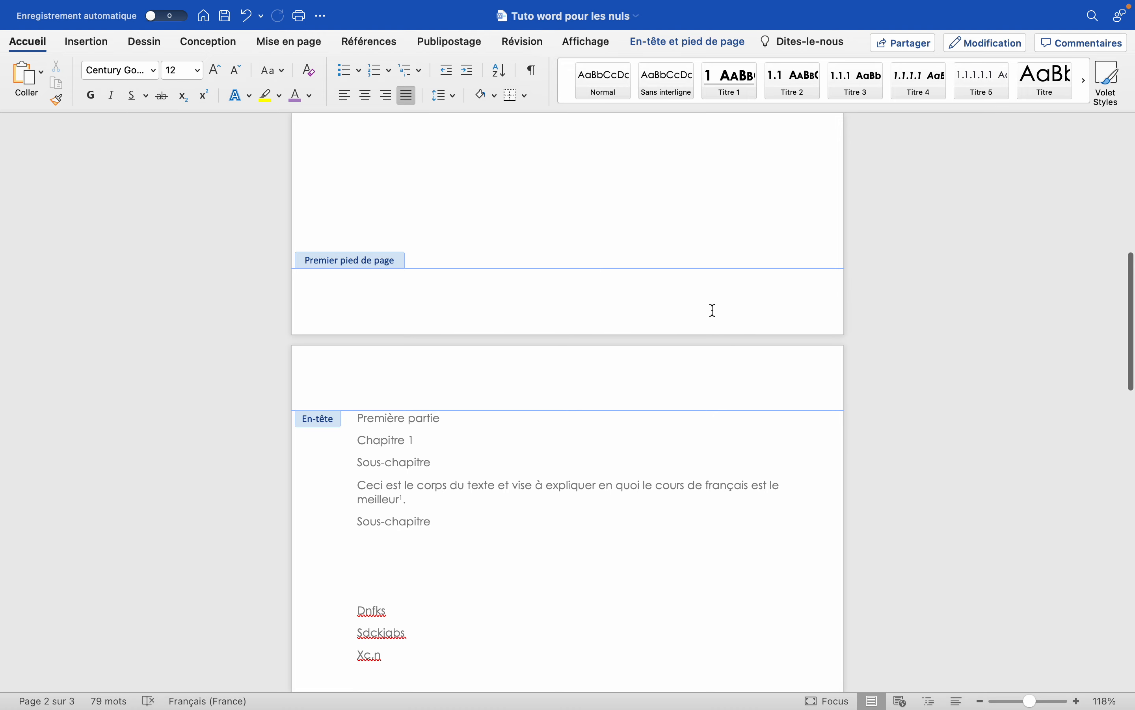
scroll(719, 271, up, 8)
scroll(718, 271, down, 18)
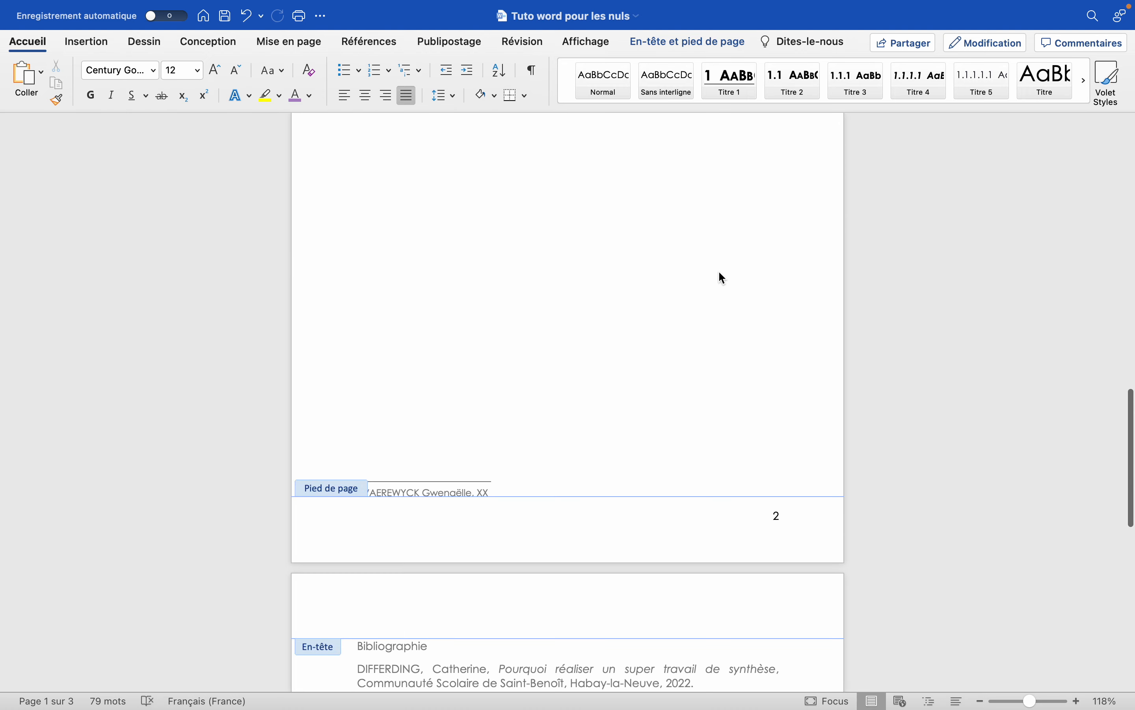
click(749, 352)
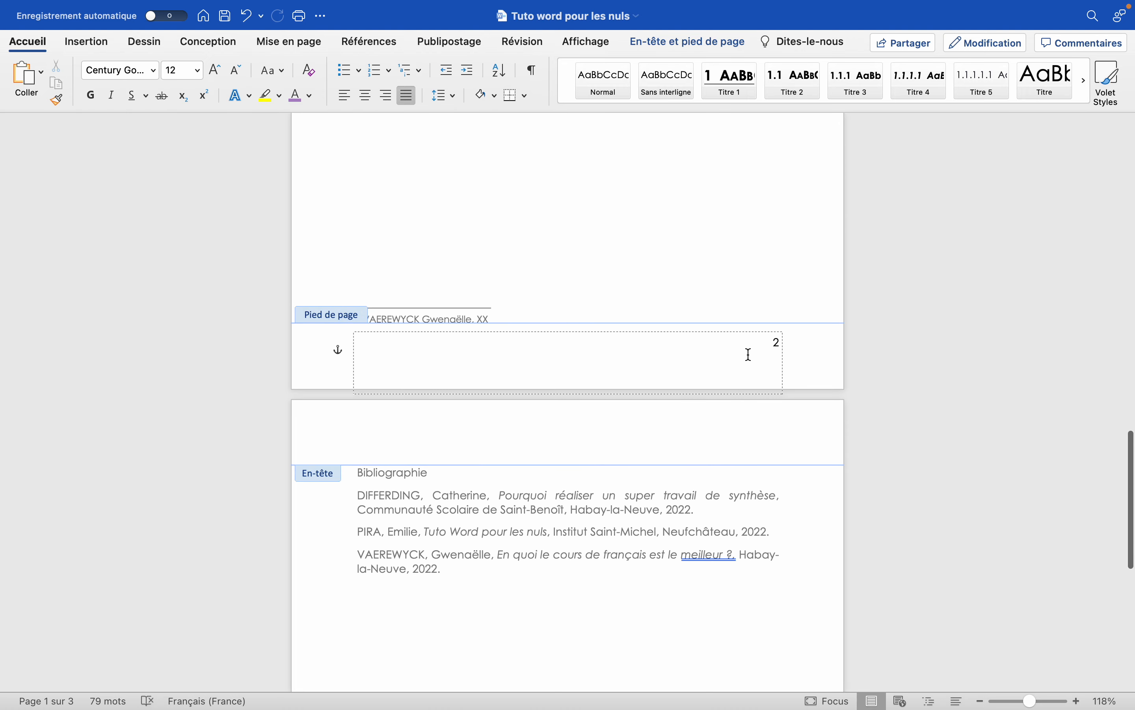
Examine the header and footer option for a different first page against the document's pages, and return to the body text of page 2.
click(778, 346)
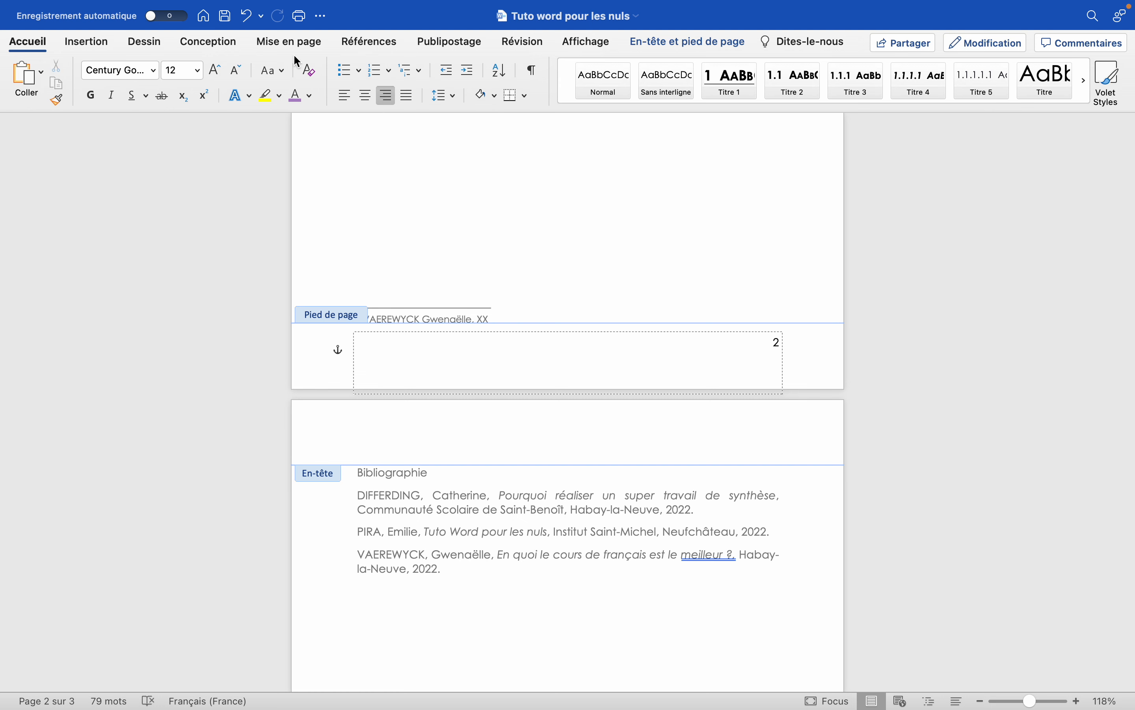
click(660, 52)
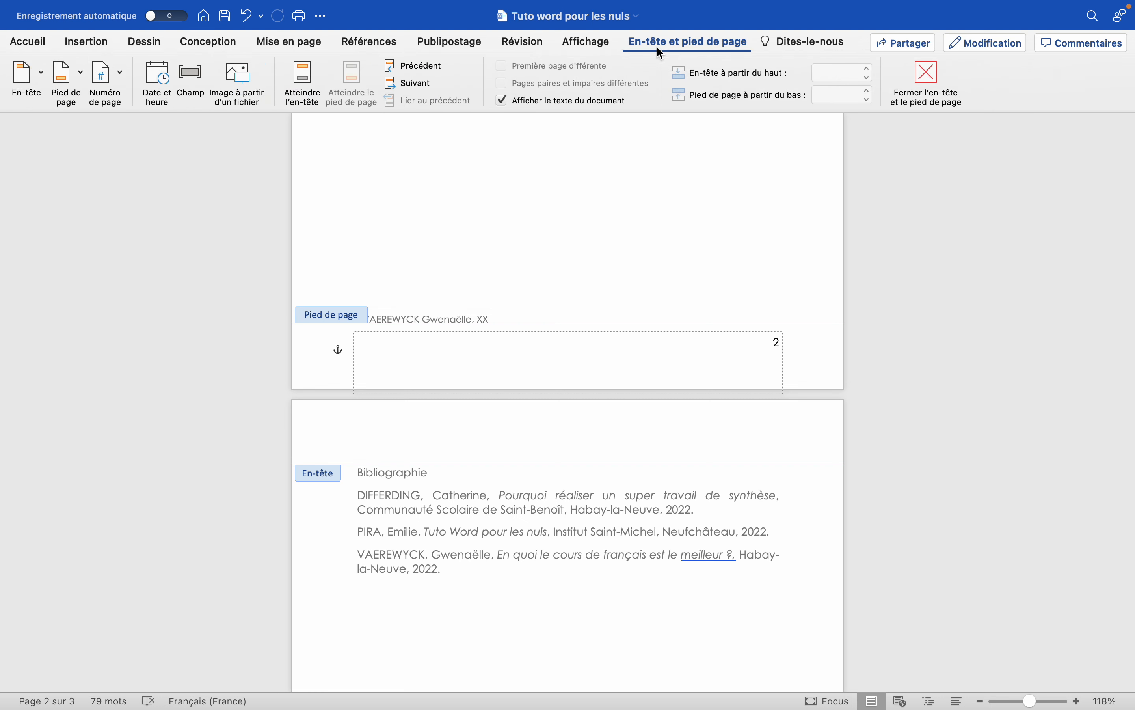
click(503, 66)
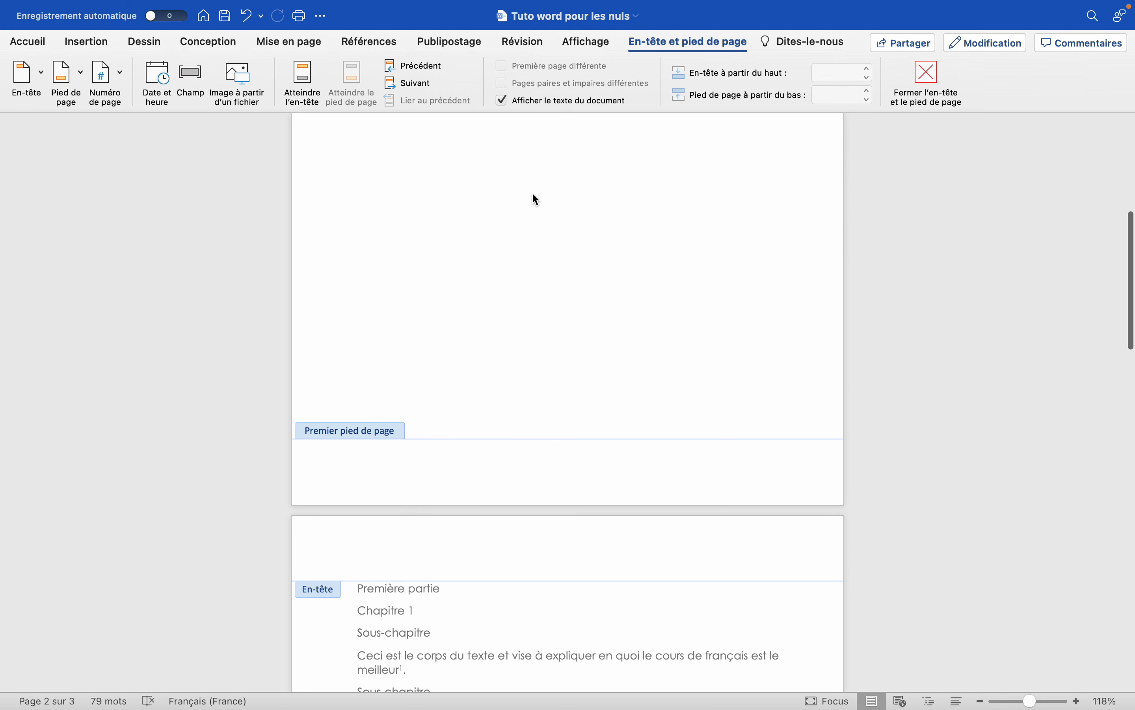
scroll(779, 460, up, 10)
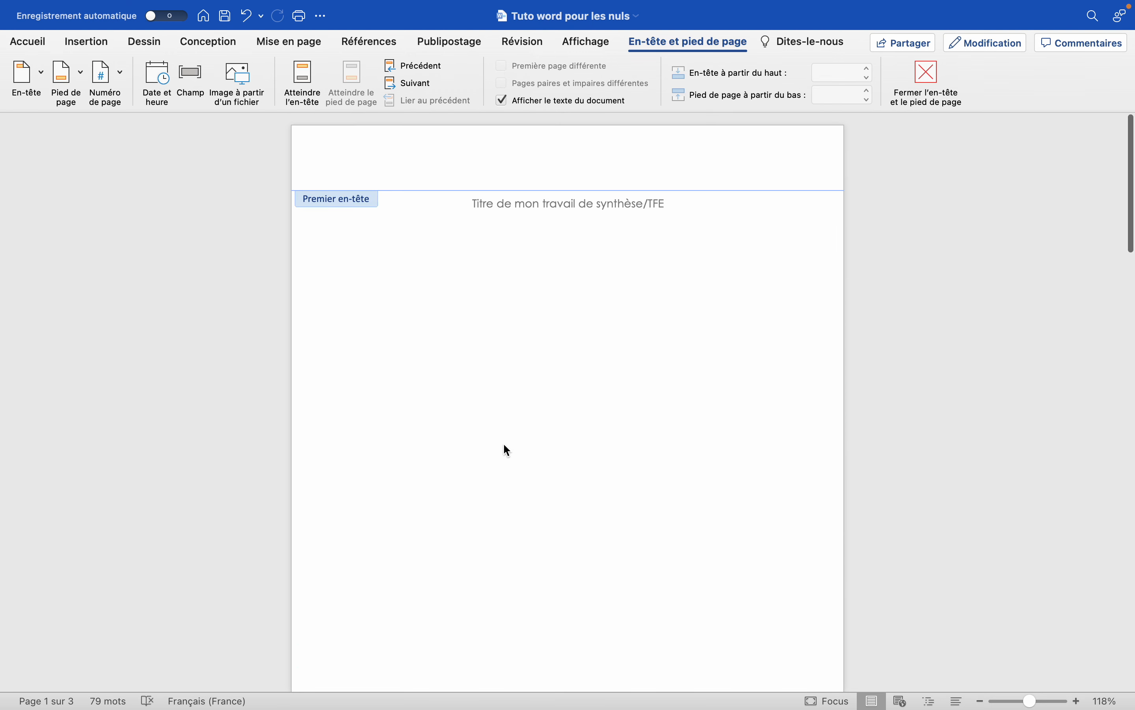
scroll(590, 263, down, 15)
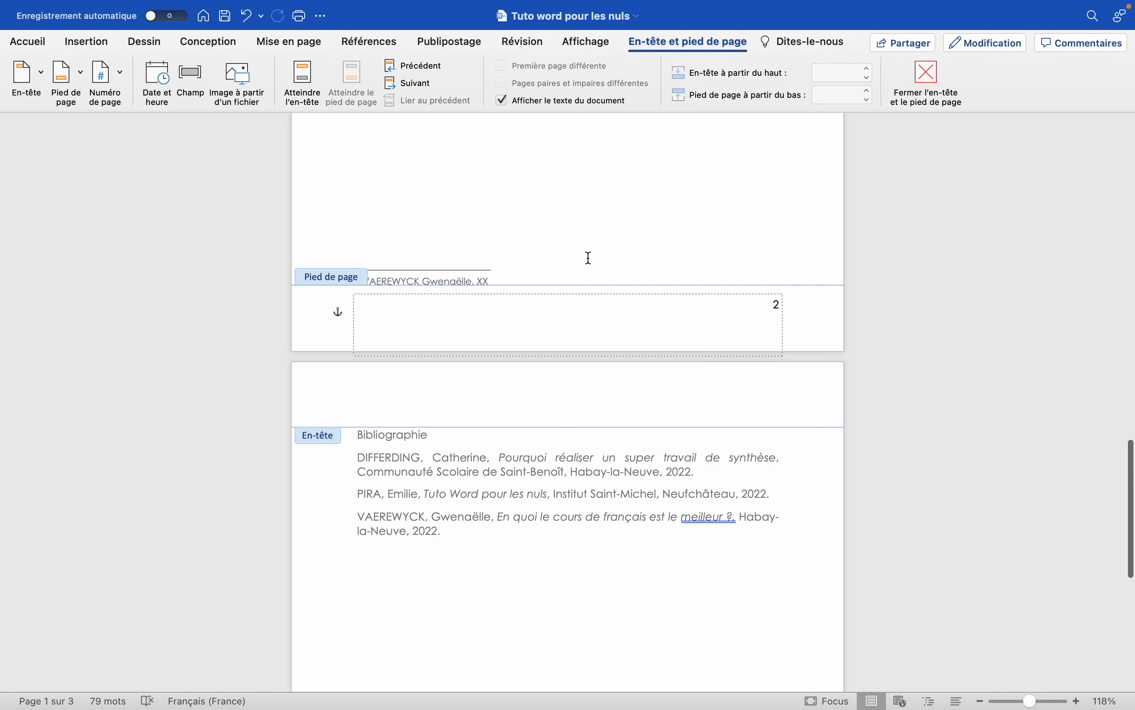
scroll(588, 261, up, 4)
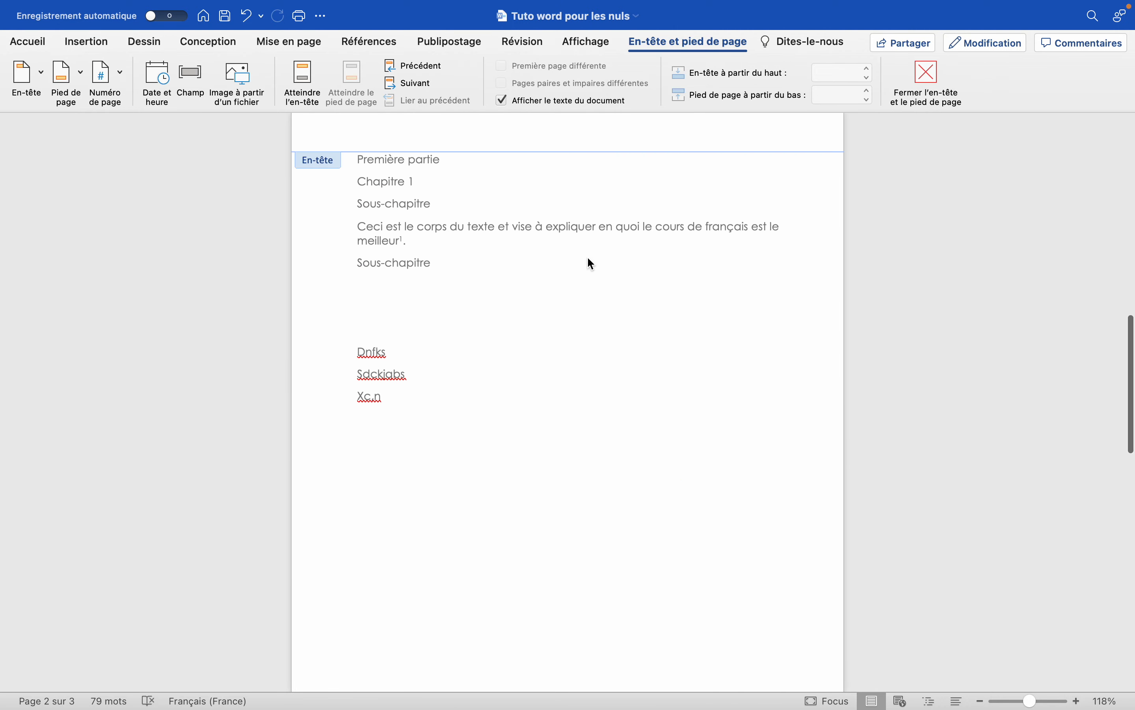
double_click(563, 324)
Delete the three lines of filler text and the surplus blank lines below the second "Sous-chapitre" on page 2.
scroll(563, 325, up, 4)
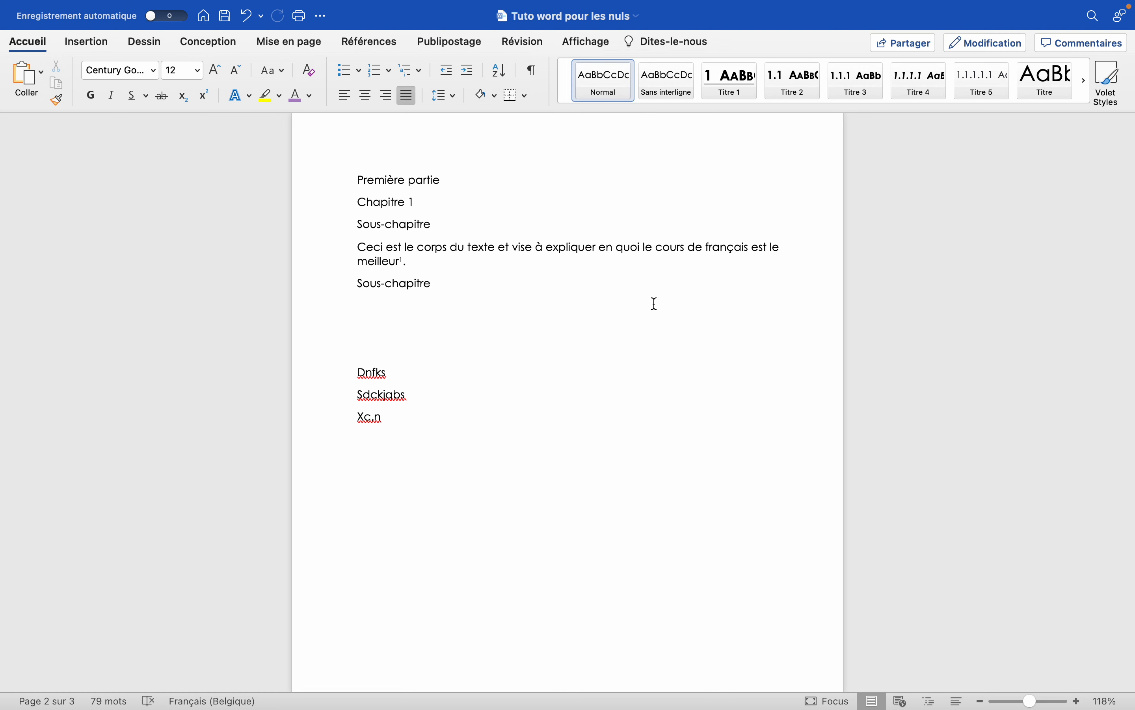
scroll(656, 304, up, 5)
scroll(656, 304, down, 7)
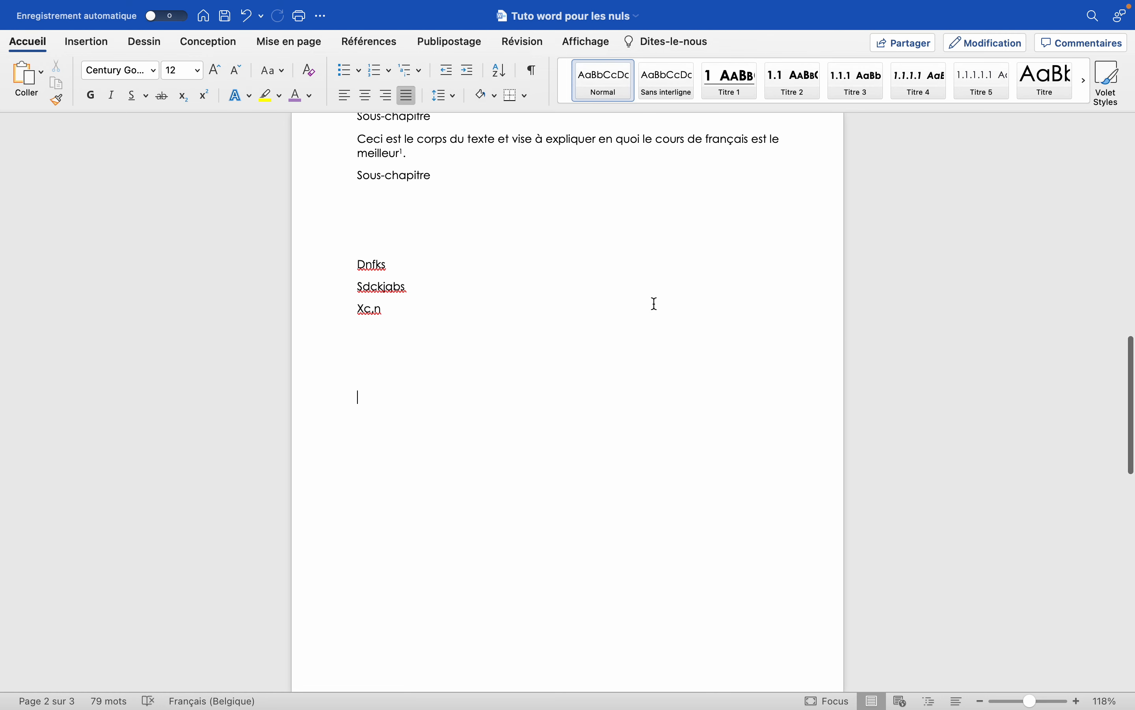
scroll(656, 304, up, 2)
drag(373, 400, 360, 332)
key(BackSpace)
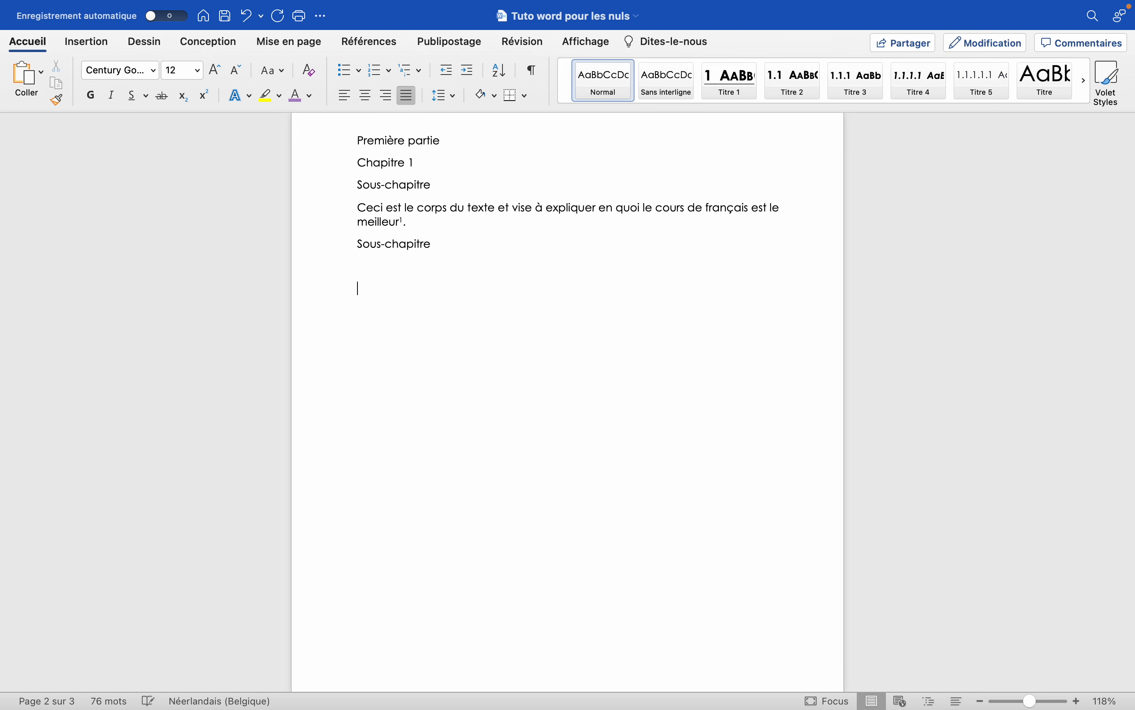
Review the title page, the bibliography page and the part, chapter and sub-chapter lines on page 2.
scroll(568, 399, down, 15)
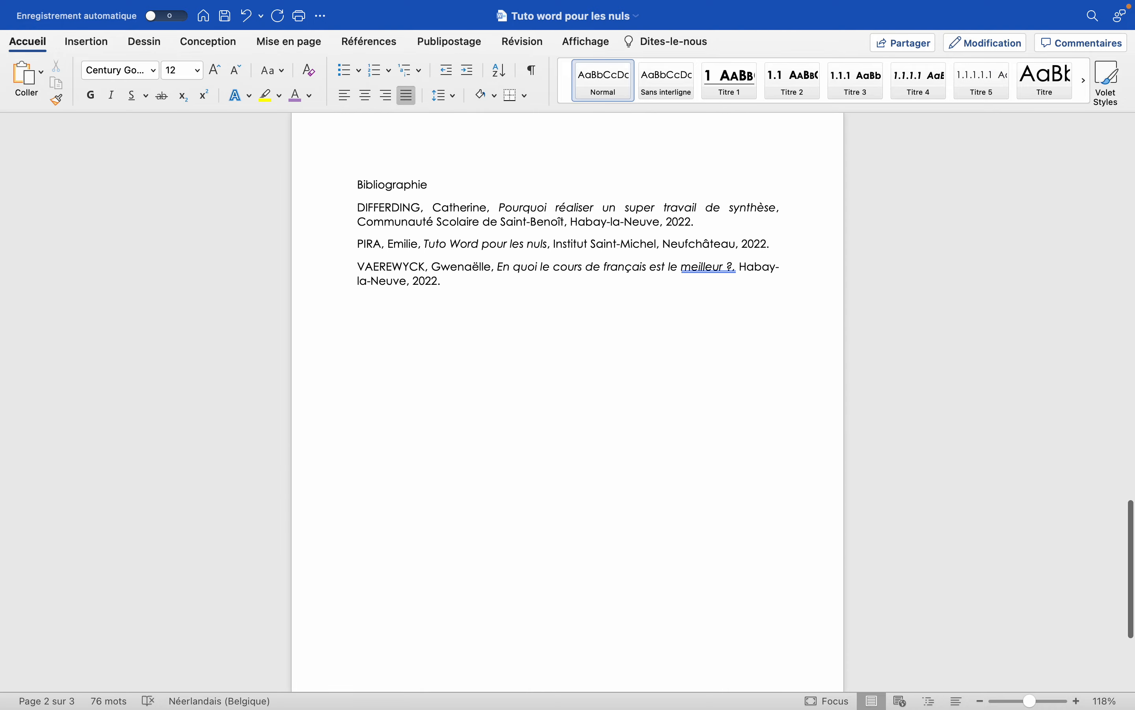
scroll(568, 399, up, 20)
scroll(568, 399, up, 10)
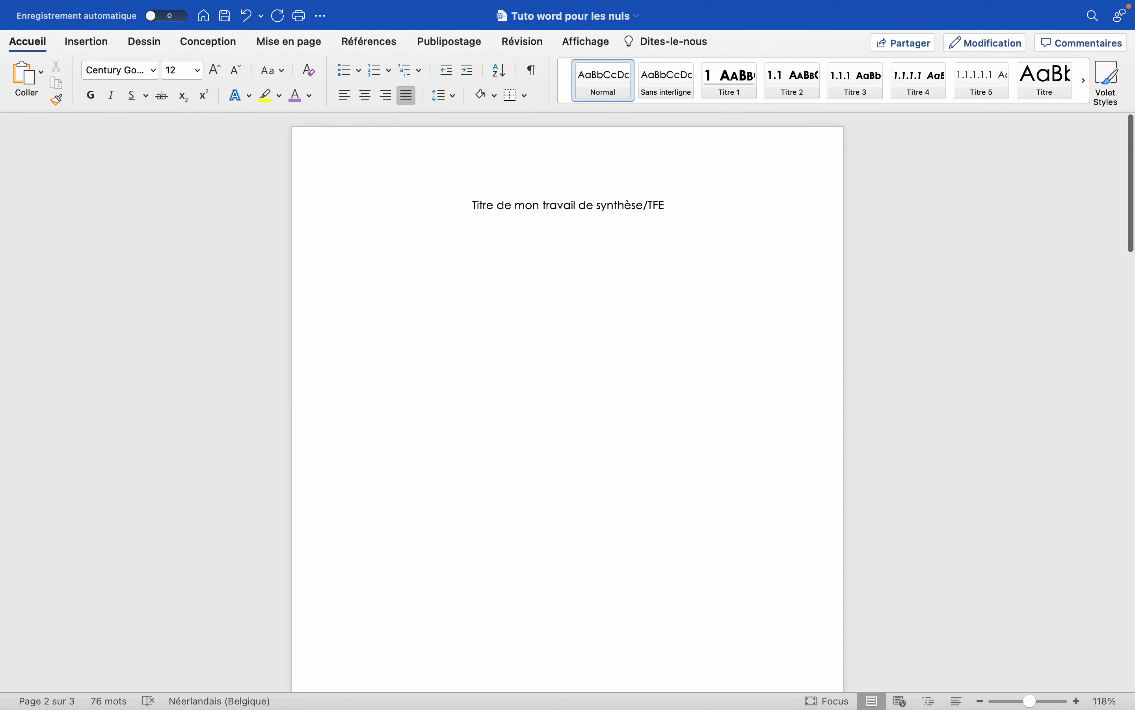
scroll(568, 399, down, 15)
scroll(568, 399, up, 1)
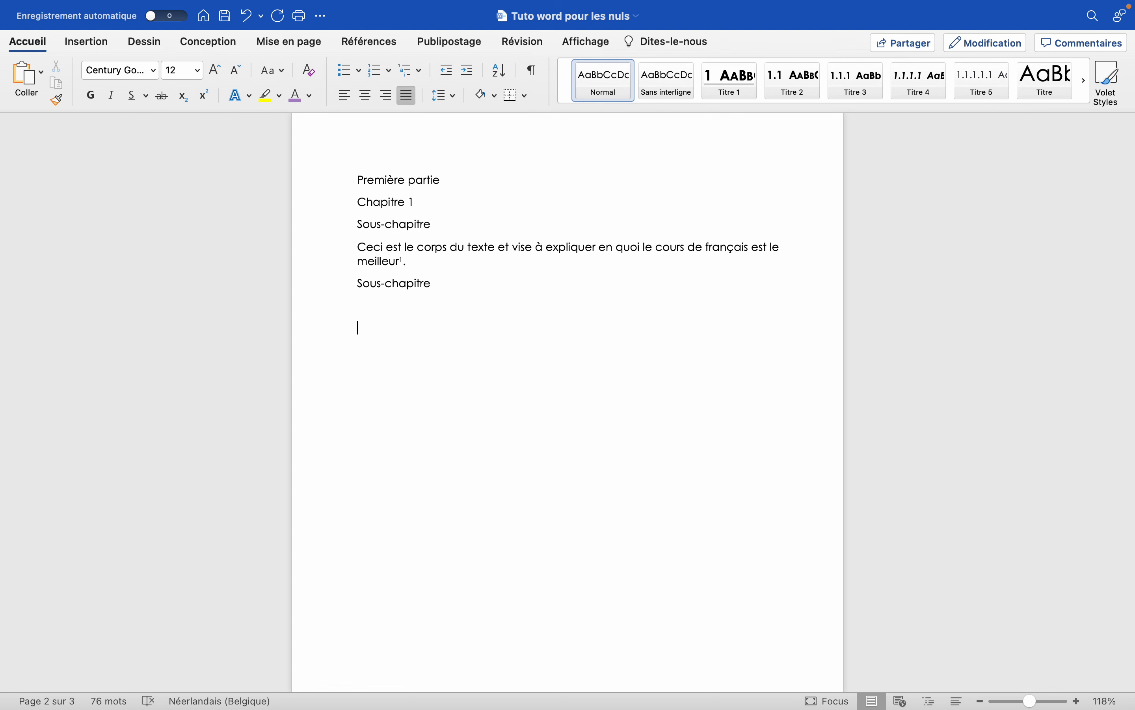
scroll(497, 229, up, 3)
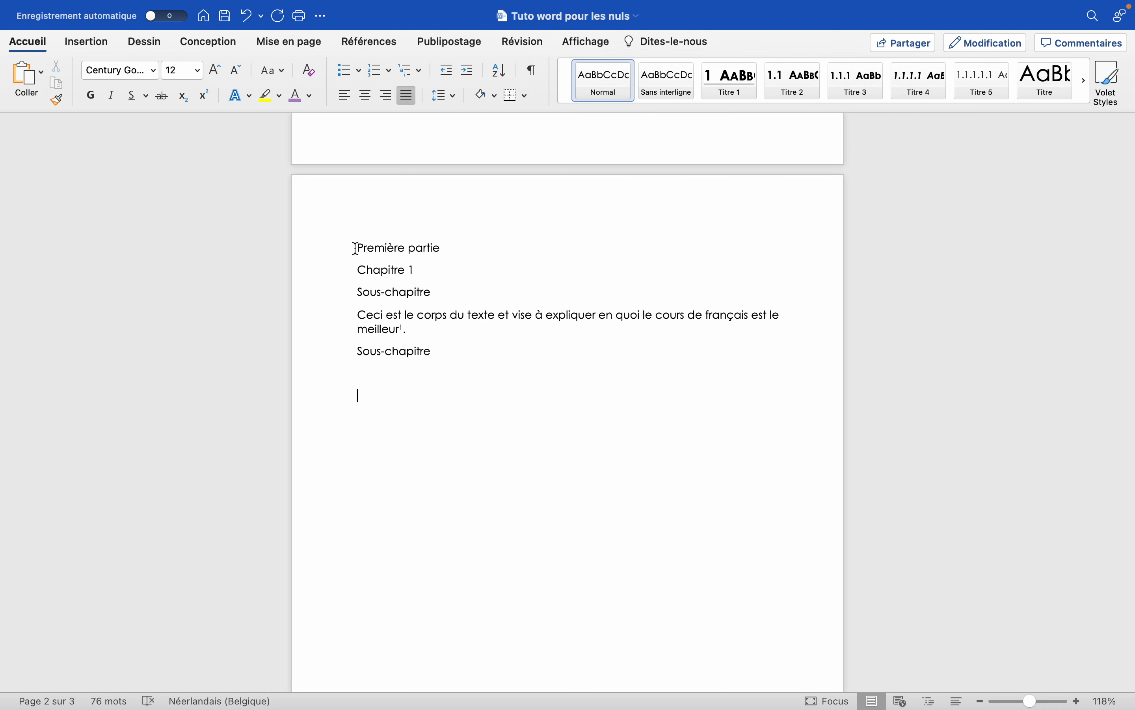
drag(355, 248, 451, 350)
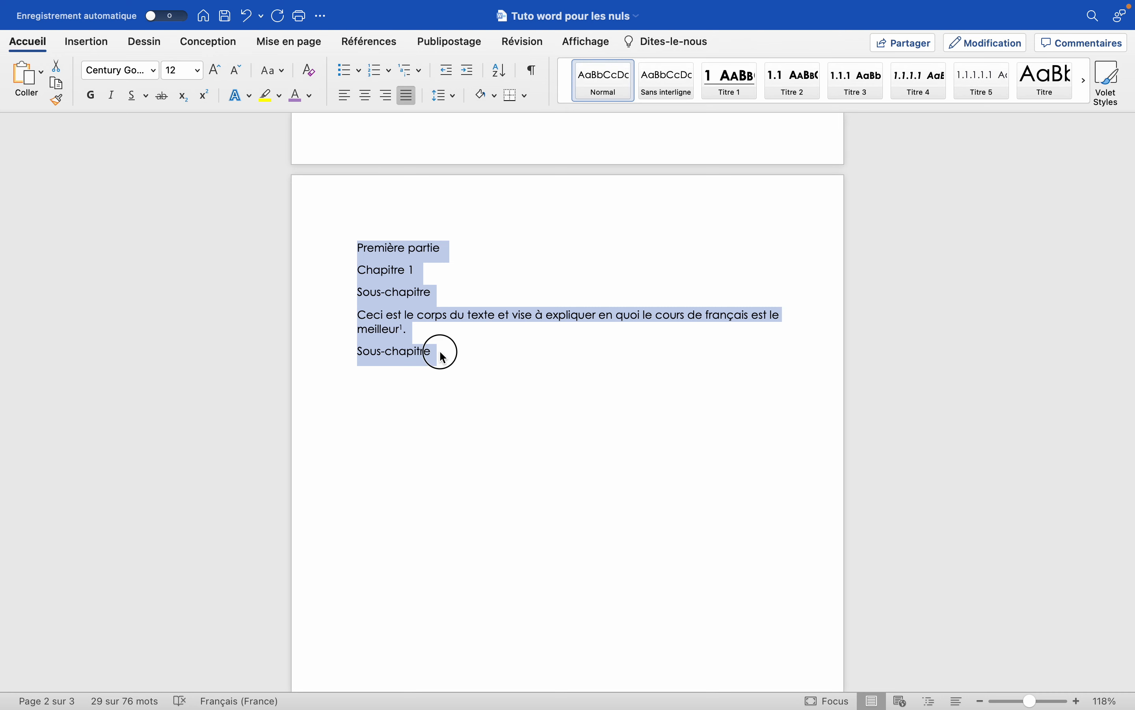
drag(439, 352, 360, 251)
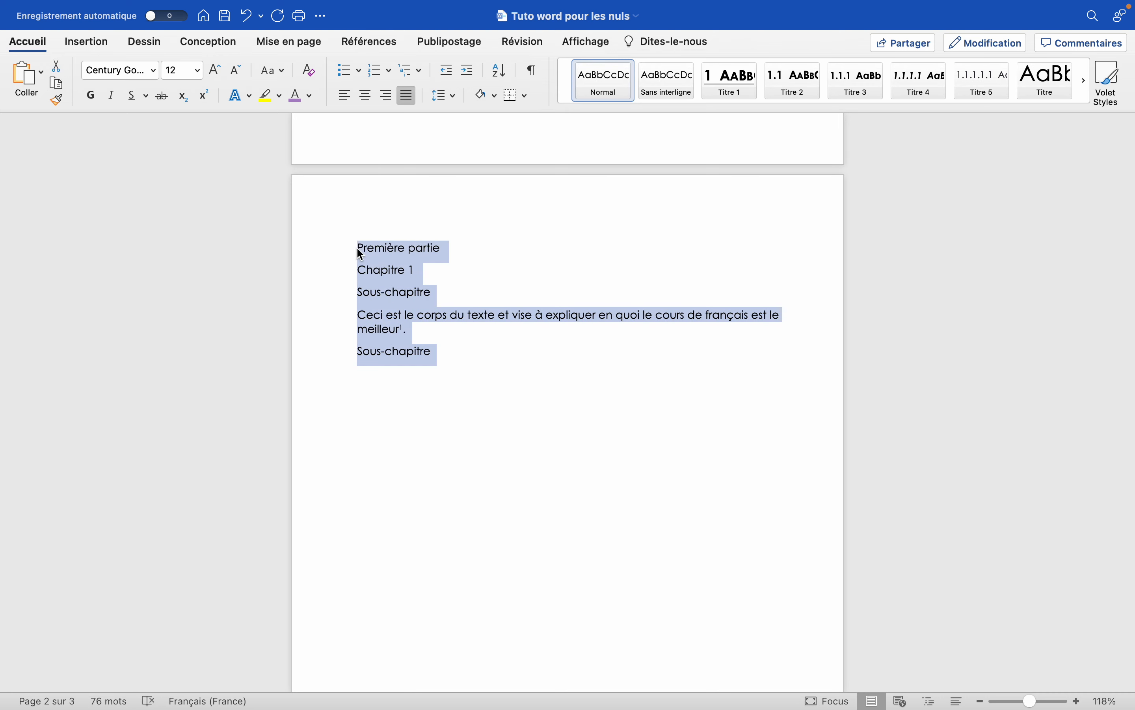
click(362, 248)
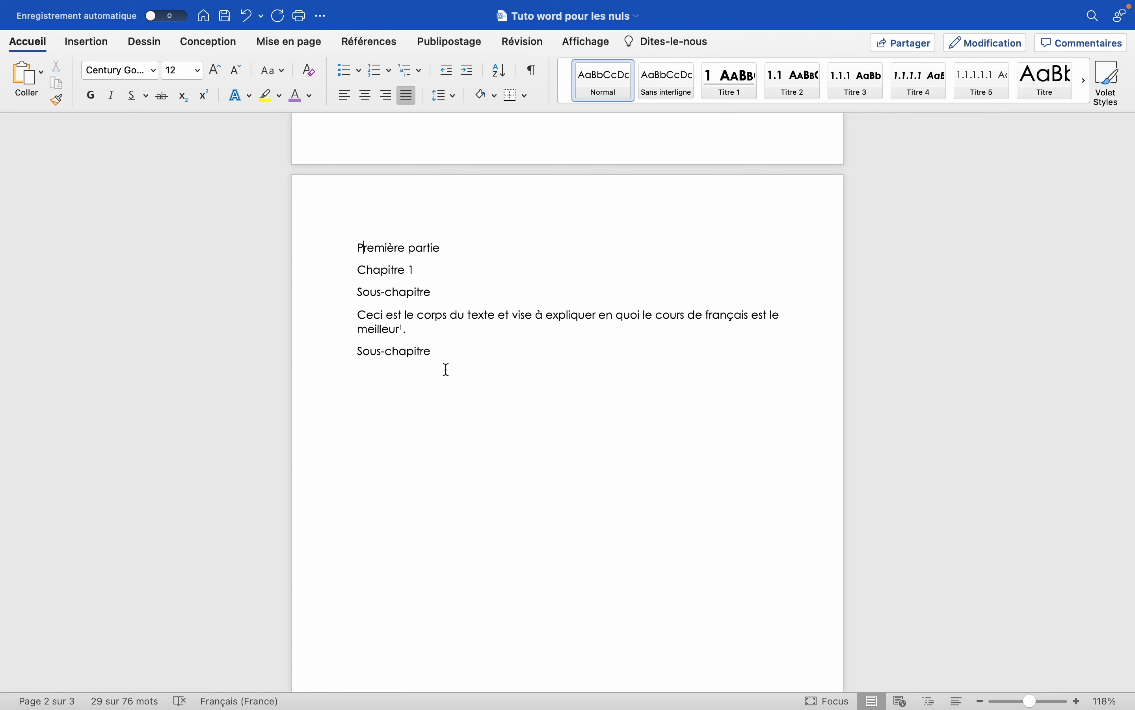
Apply the Titre 1 style to "Première partie" and the Titre 2 style to "Chapitre 1" on page 2.
drag(456, 248, 373, 247)
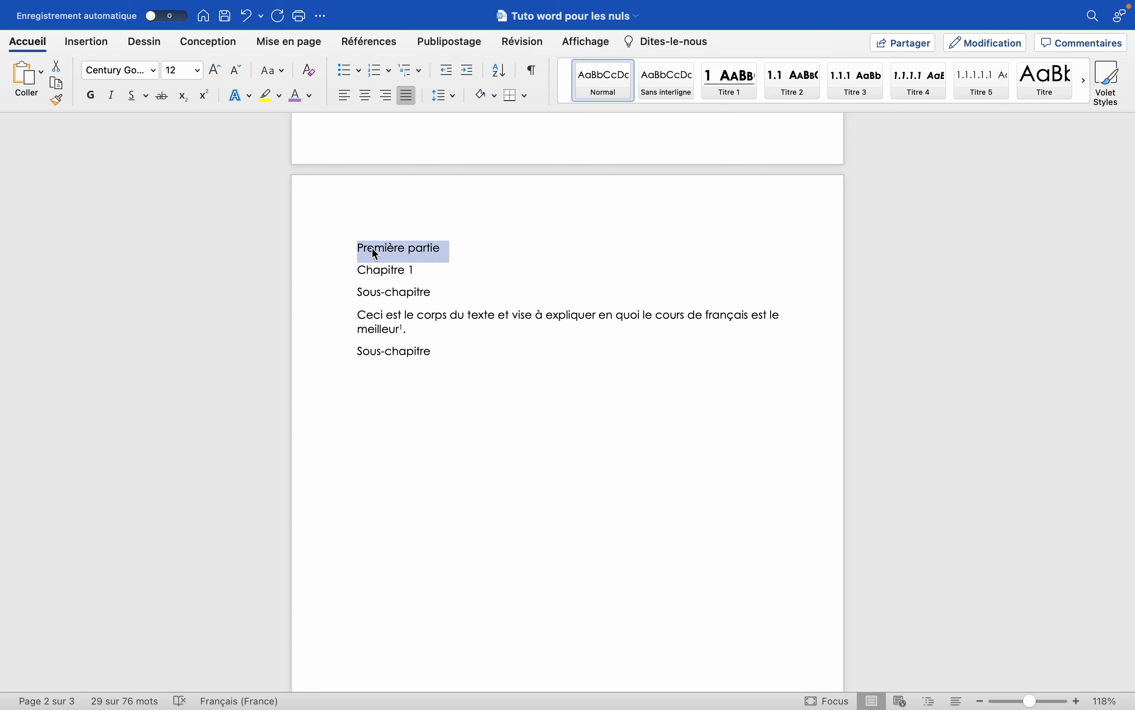
click(730, 88)
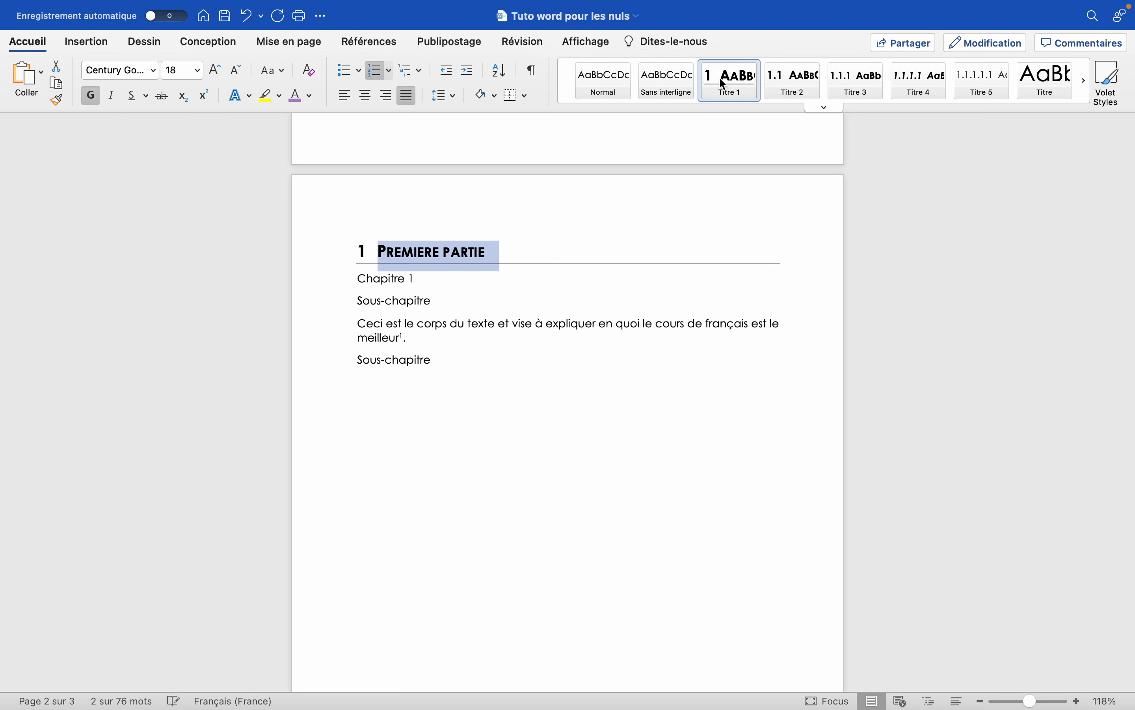
drag(422, 279, 374, 278)
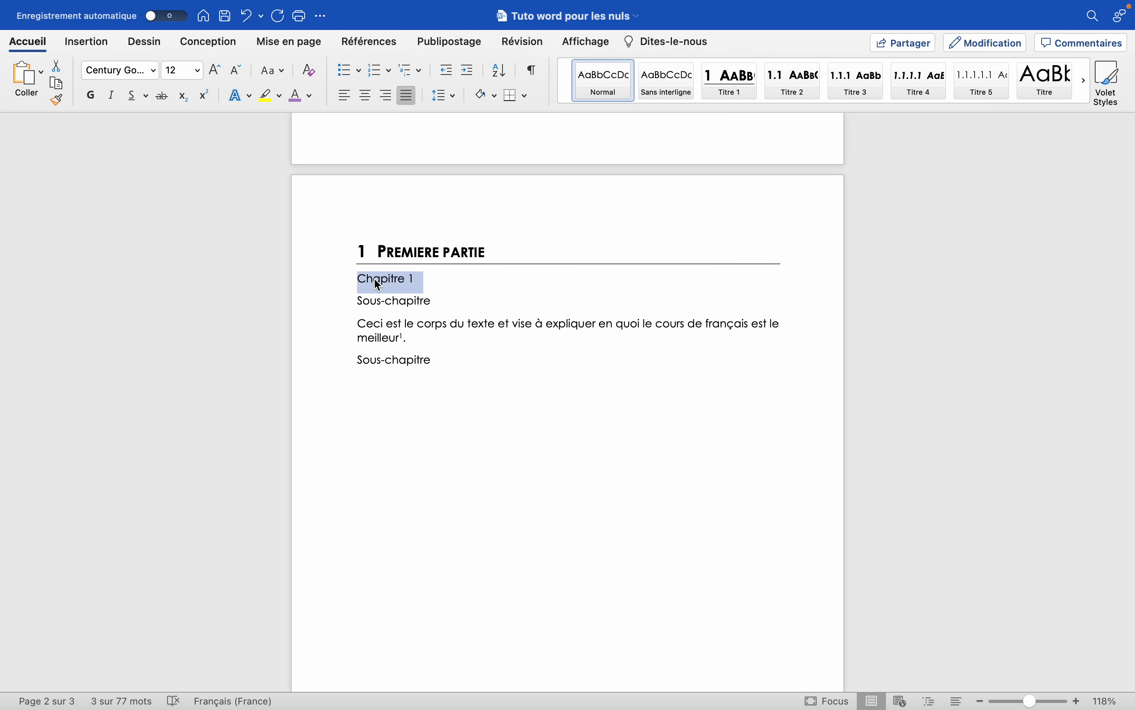
click(798, 92)
Apply the Titre 3 style to both "Sous-chapitre" lines, above and below the body paragraph on page 2.
drag(436, 313, 348, 317)
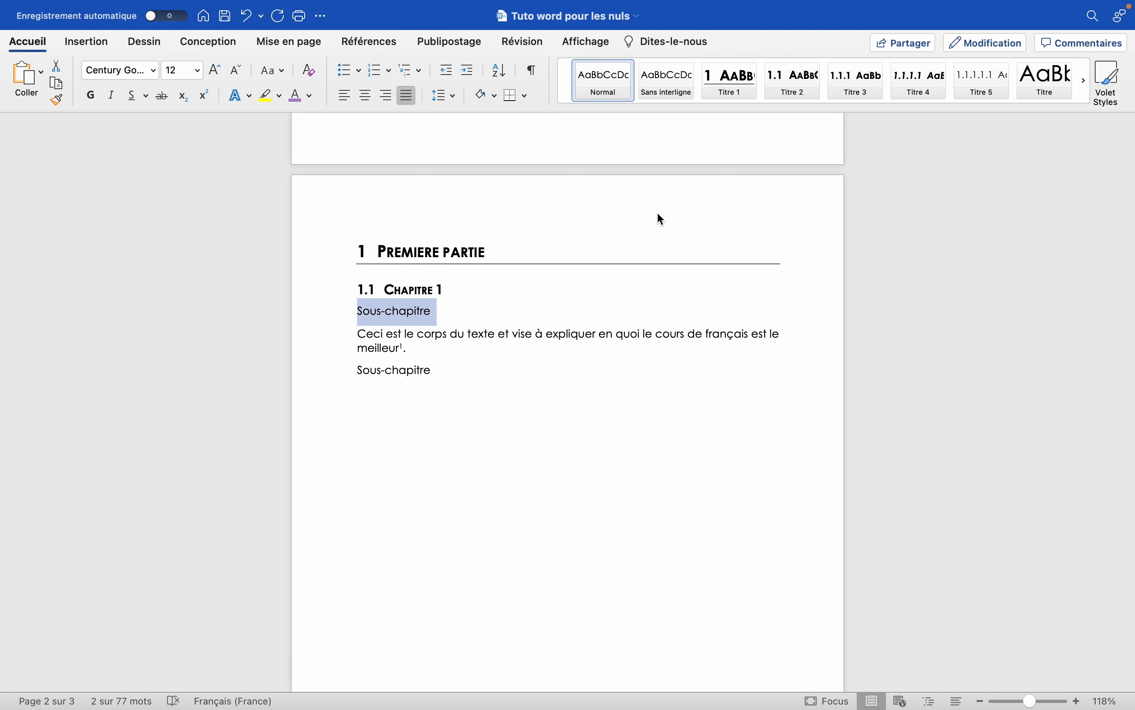
click(873, 93)
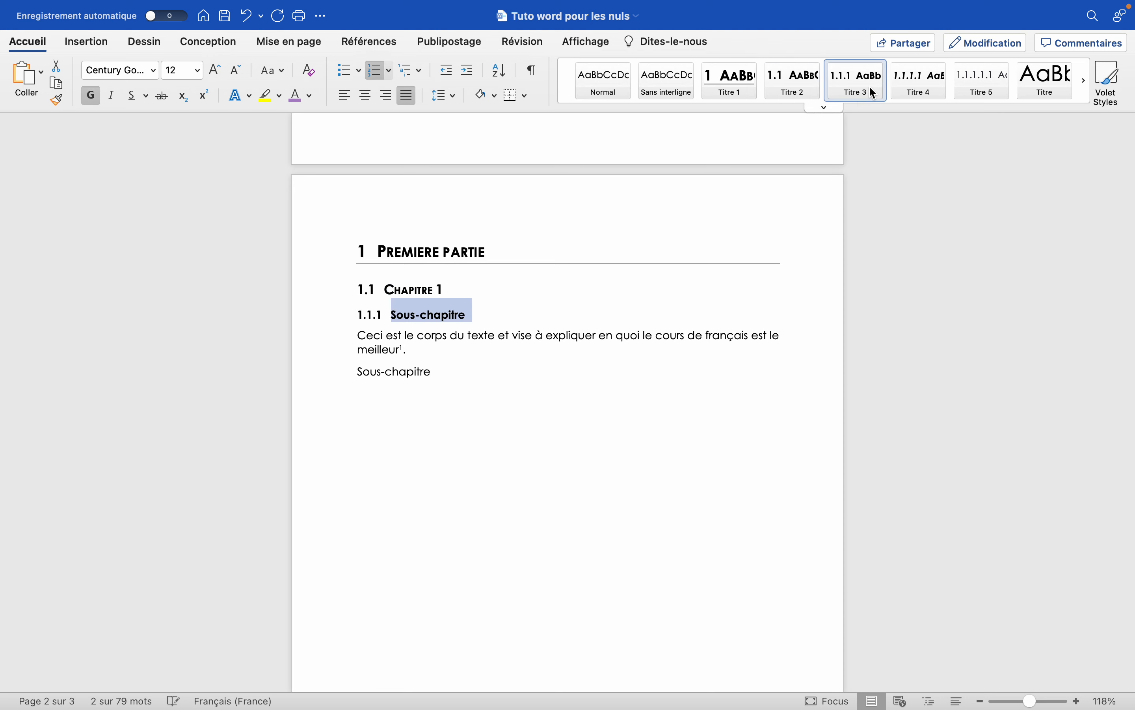
click(824, 109)
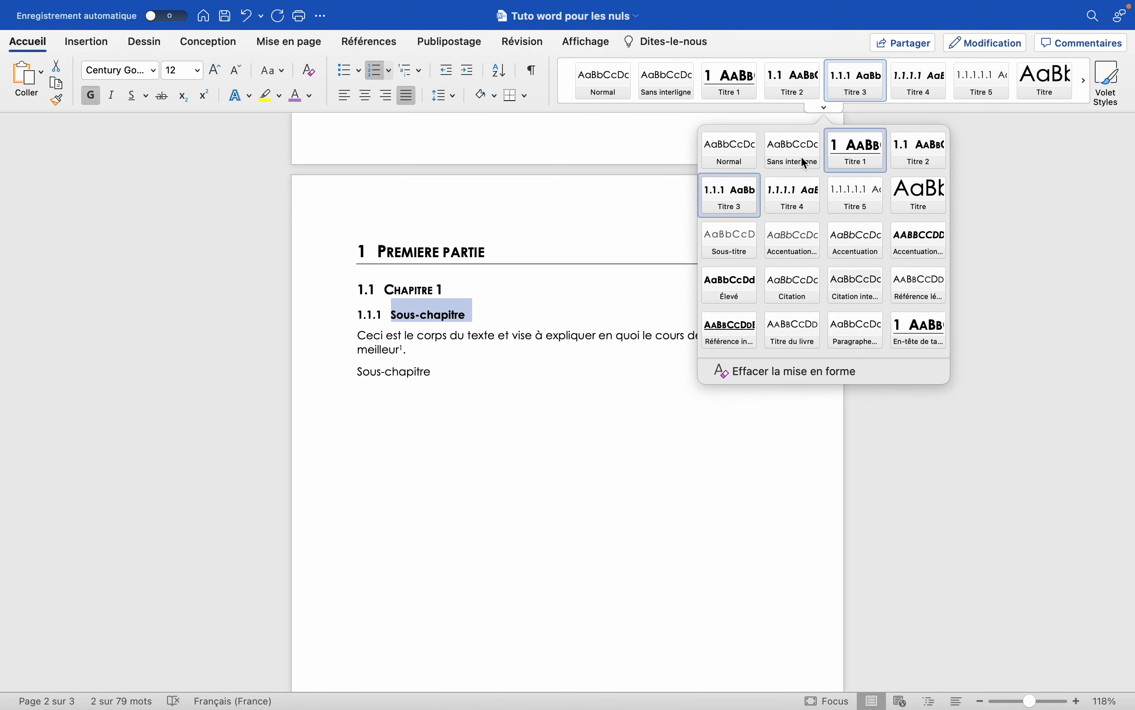
click(825, 108)
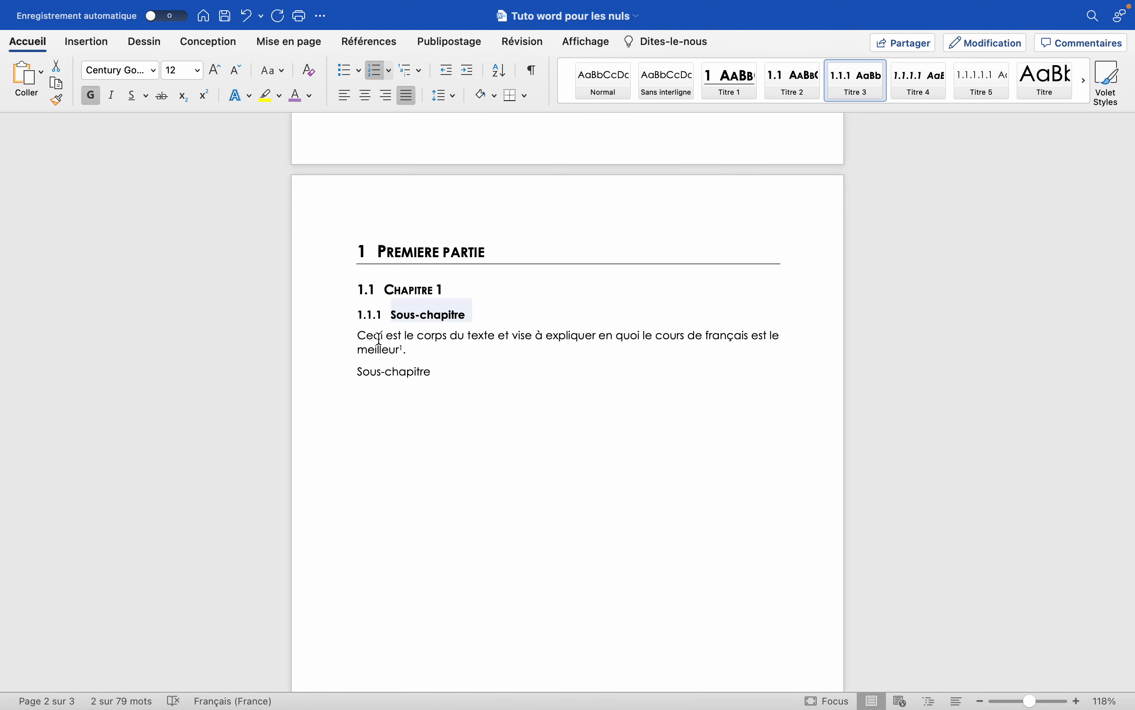
drag(420, 352, 347, 340)
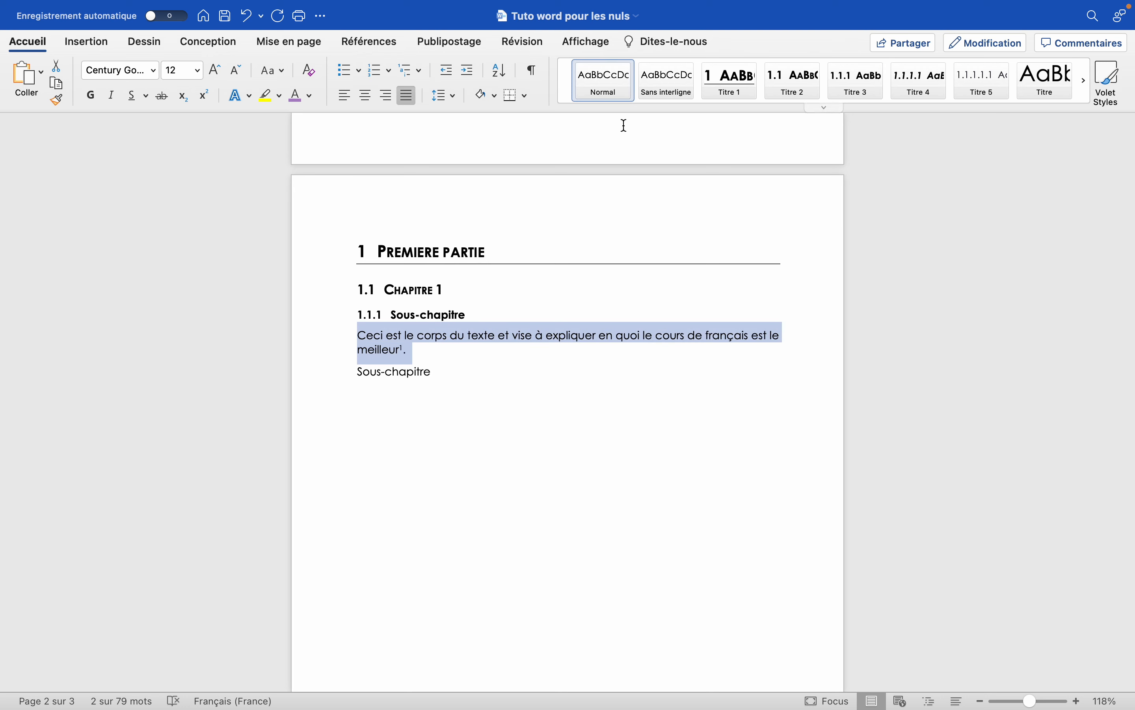
click(436, 385)
drag(436, 370, 367, 373)
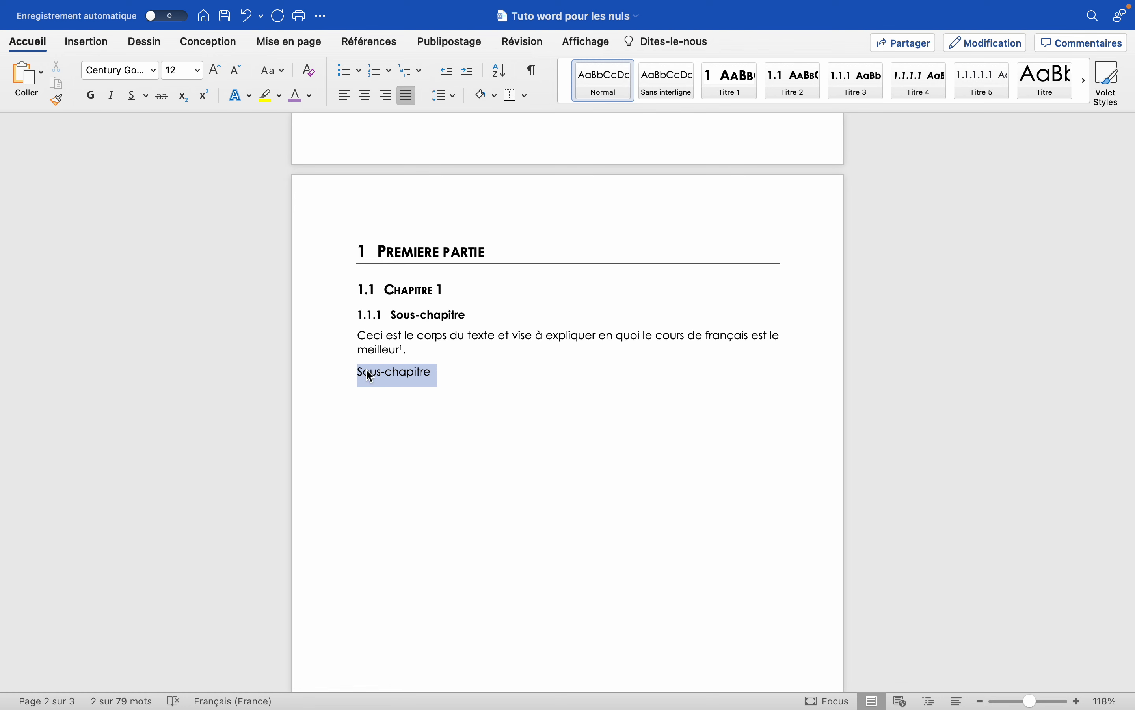
click(844, 82)
Examine the style, font and size of the two "Sous-chapitre" headings, the "Chapitre 1" heading and the "Première partie" heading.
drag(471, 320, 368, 317)
drag(477, 380, 393, 376)
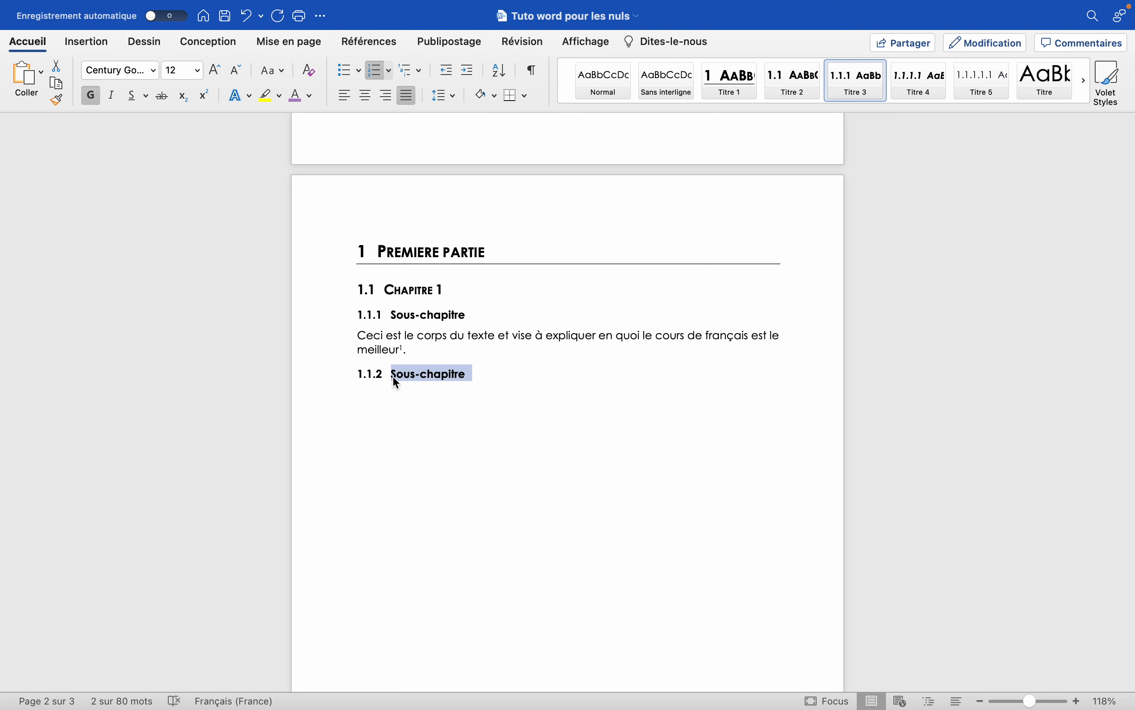
click(435, 364)
scroll(448, 377, down, 2)
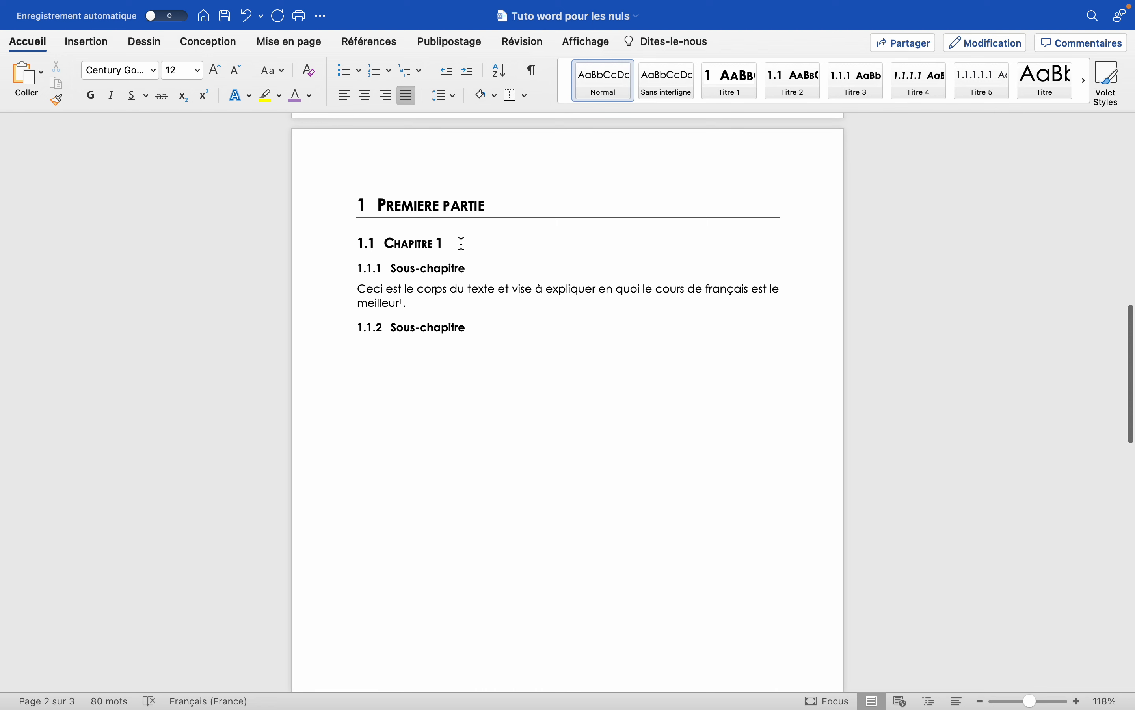
drag(470, 265, 372, 268)
click(443, 340)
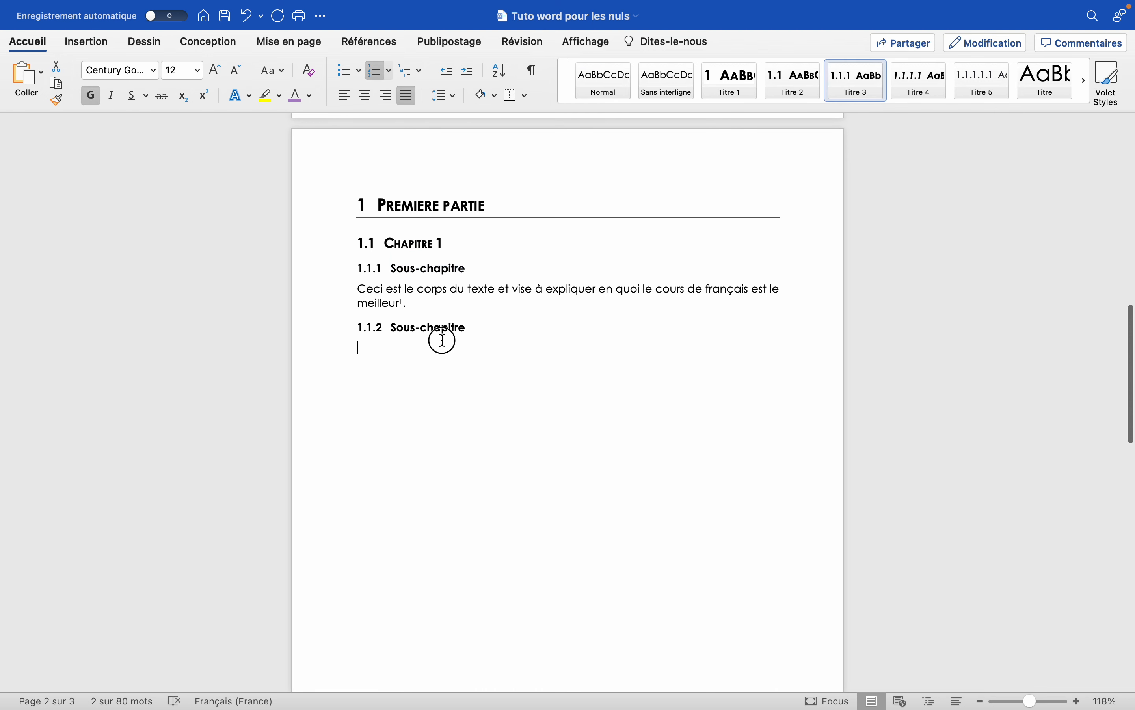
click(455, 328)
drag(469, 327, 384, 327)
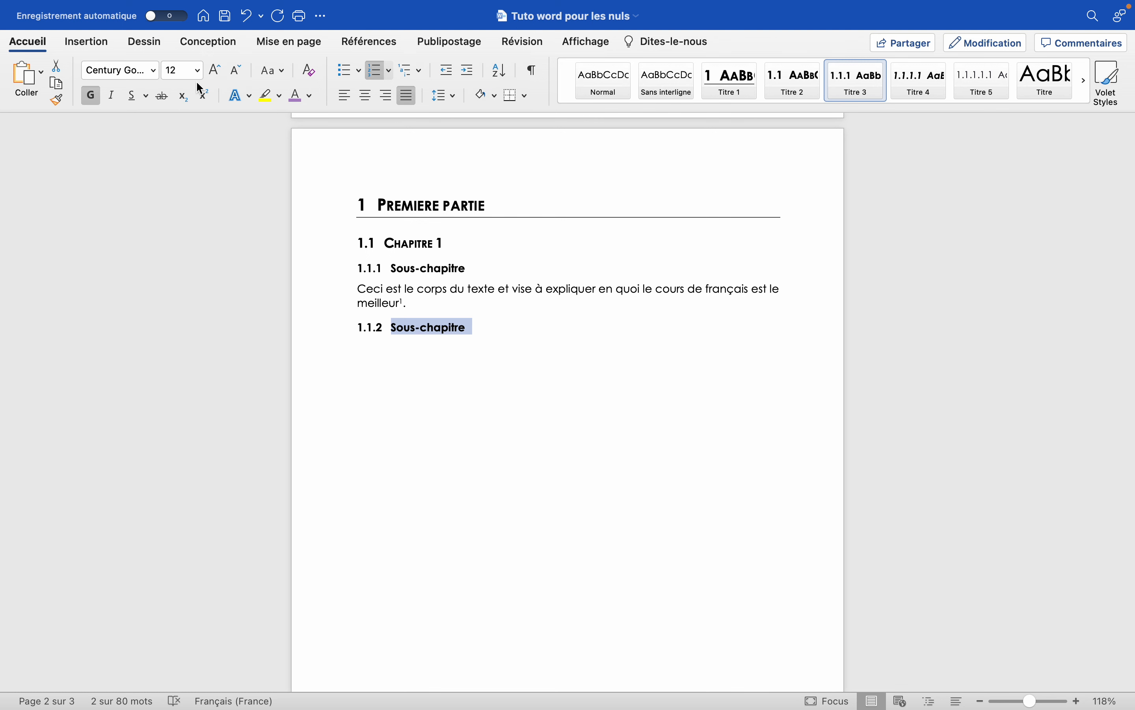
click(405, 244)
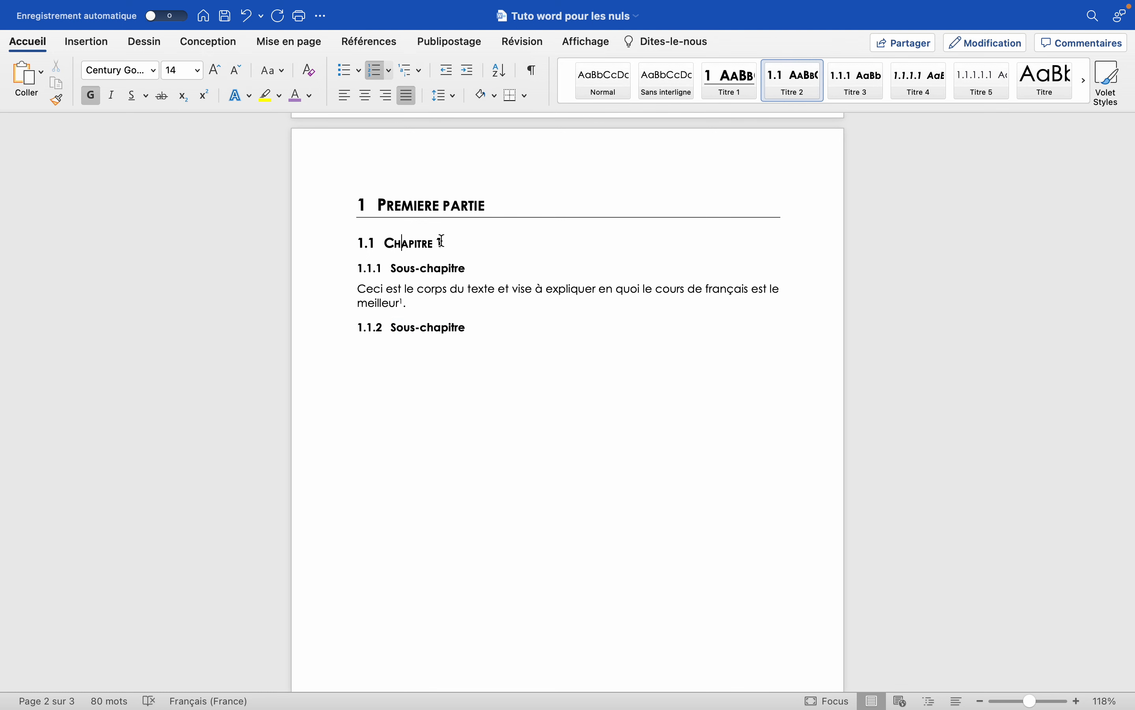
drag(443, 241, 398, 242)
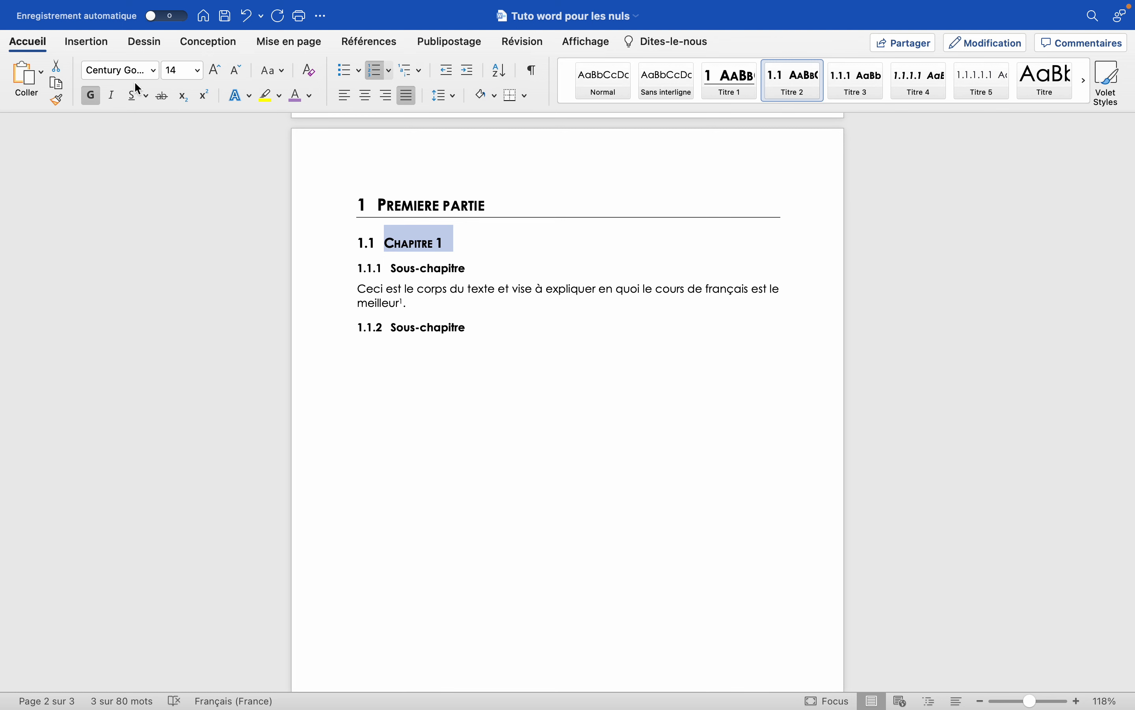
click(470, 205)
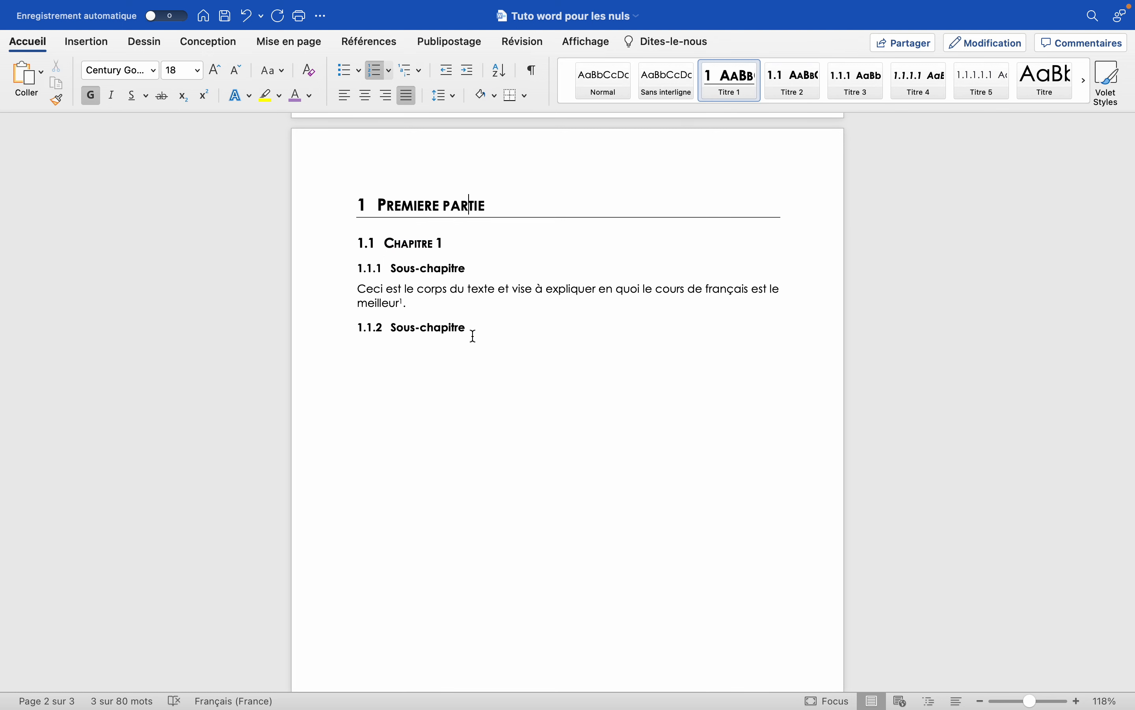
scroll(483, 333, up, 1)
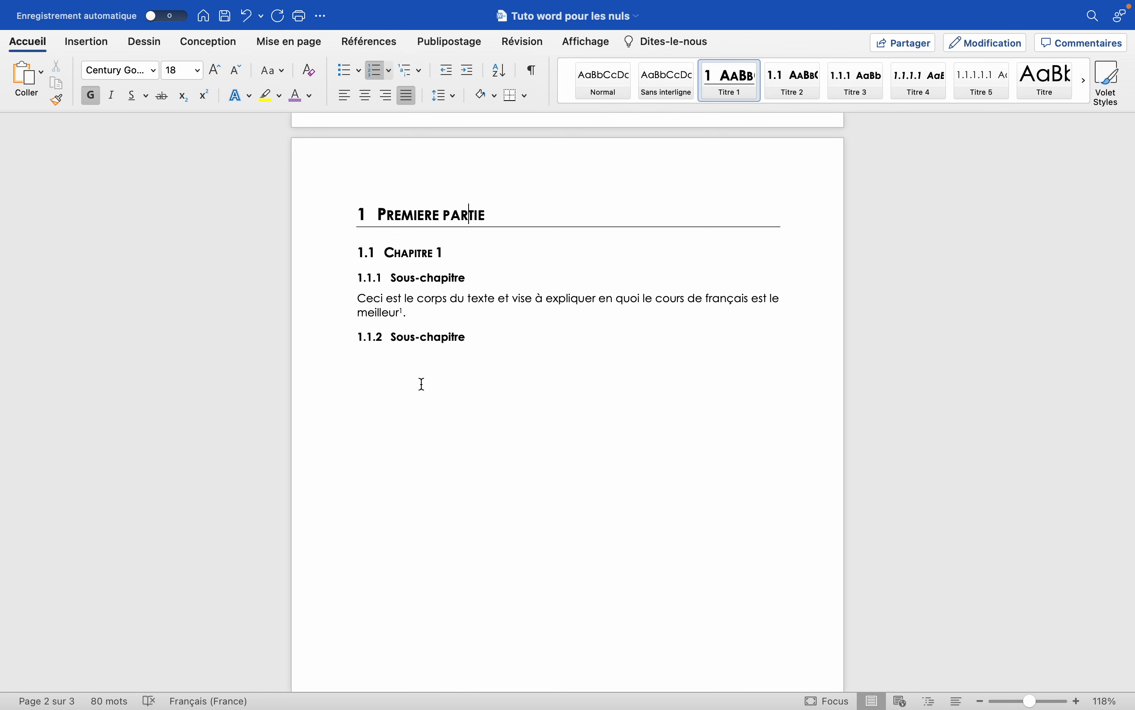
scroll(424, 407, down, 1)
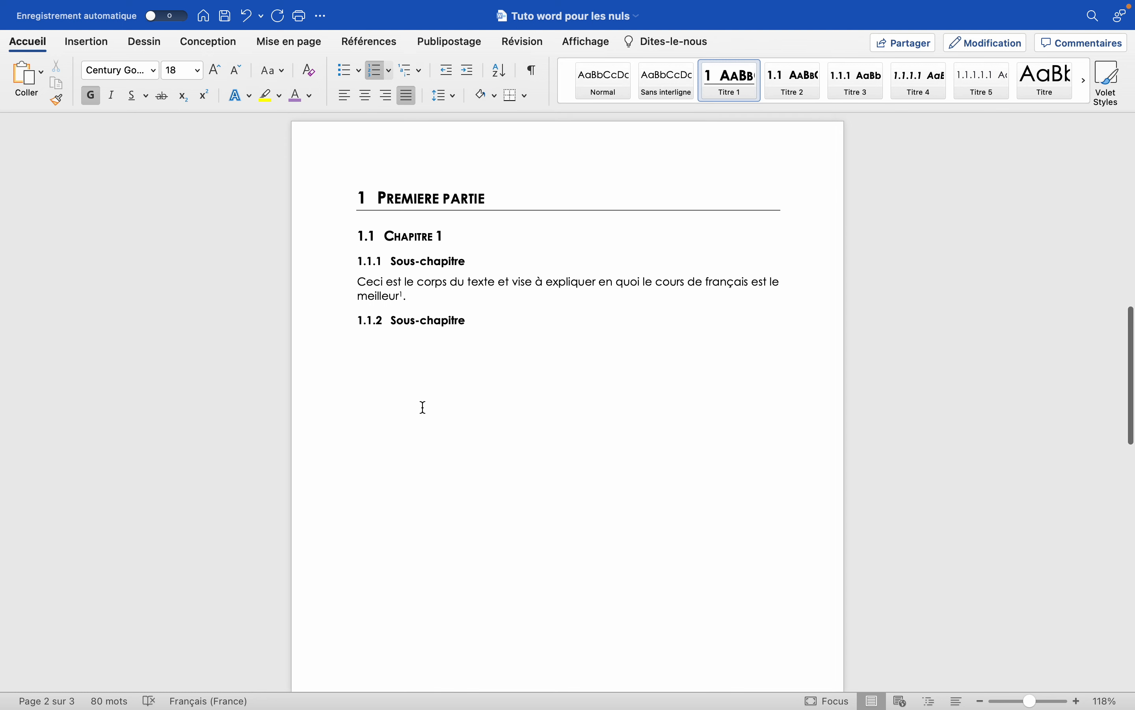
scroll(424, 408, up, 1)
scroll(423, 407, down, 3)
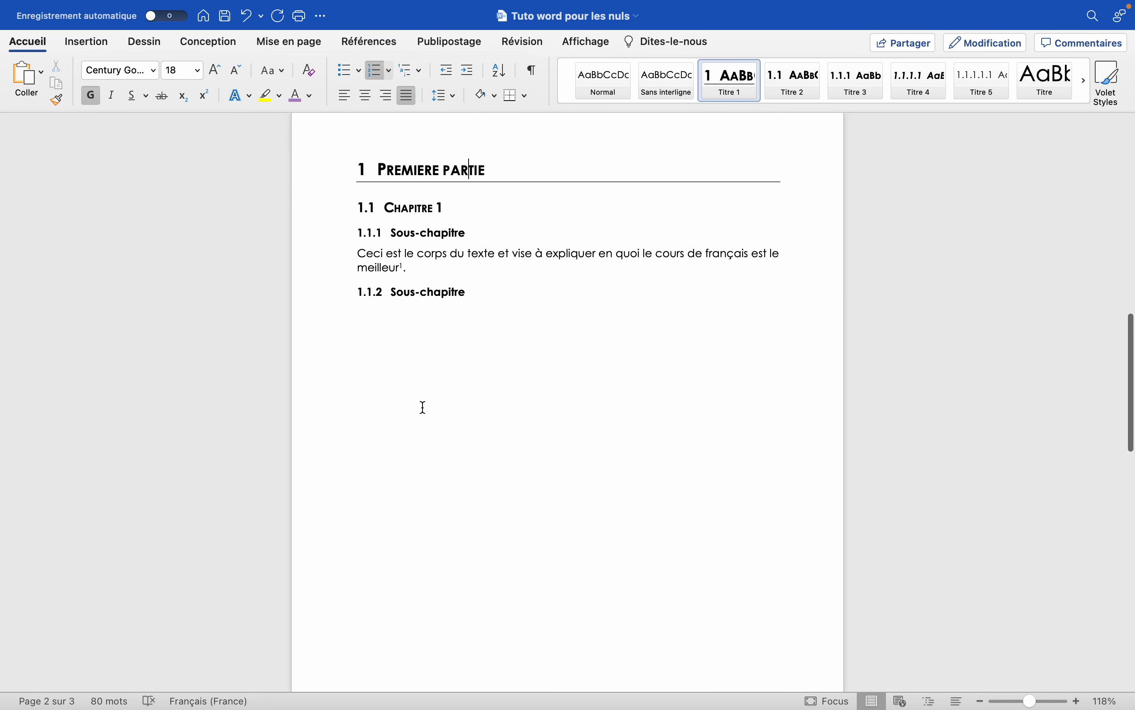
Examine the body paragraph's style, the available styles and the numbering of the part, chapter and sub-chapter headings on page 2.
scroll(424, 407, up, 3)
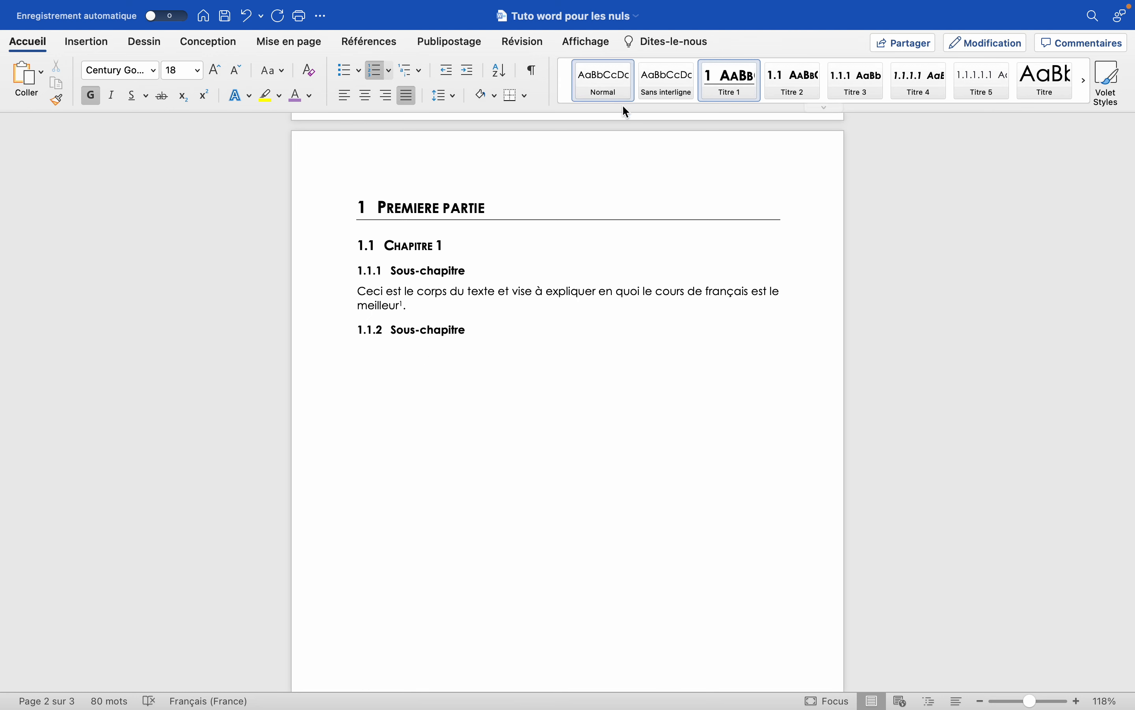
click(410, 293)
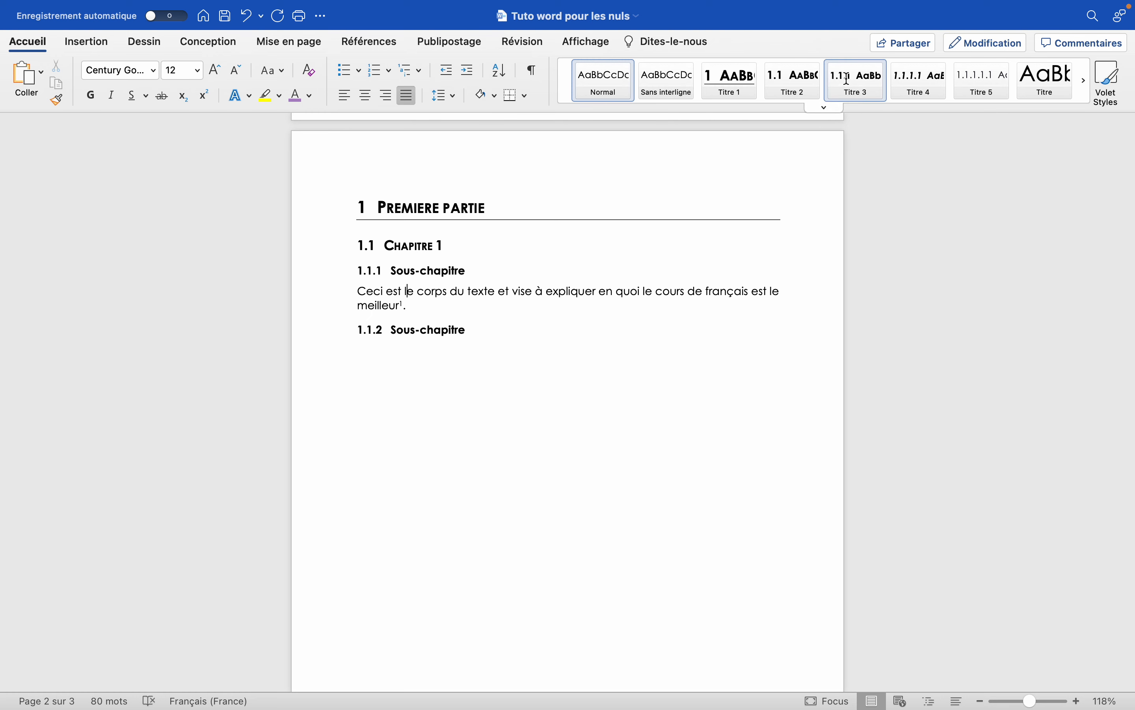
click(826, 108)
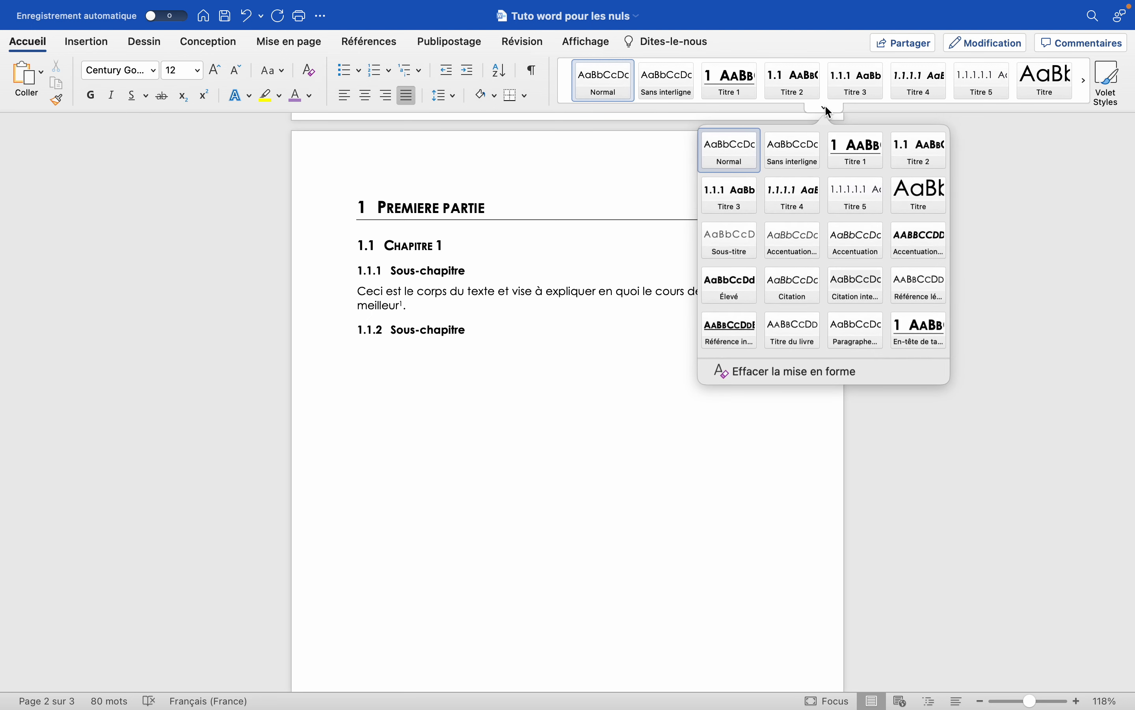
click(826, 107)
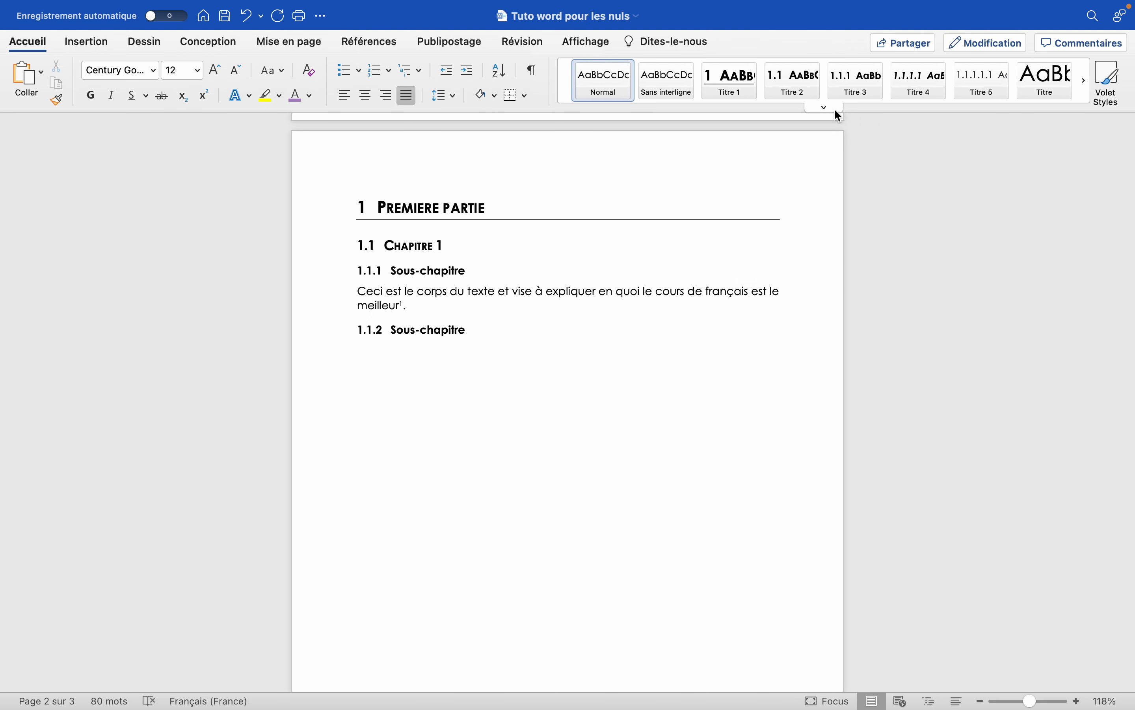
click(362, 205)
click(368, 245)
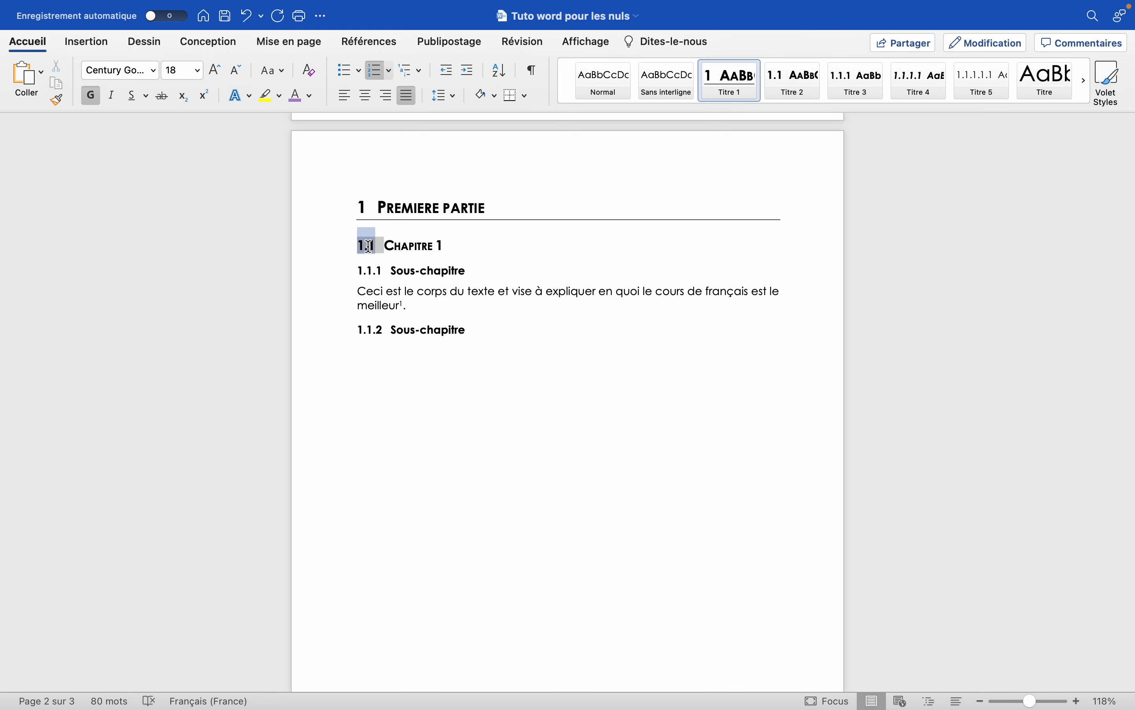
click(373, 272)
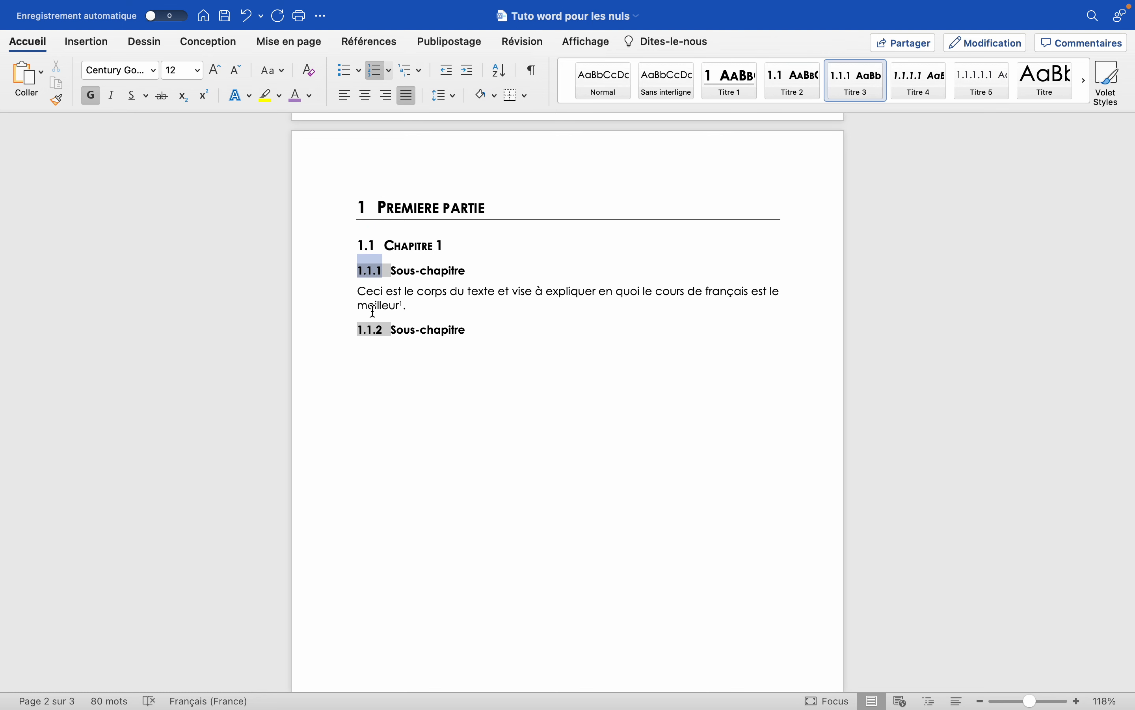
click(445, 295)
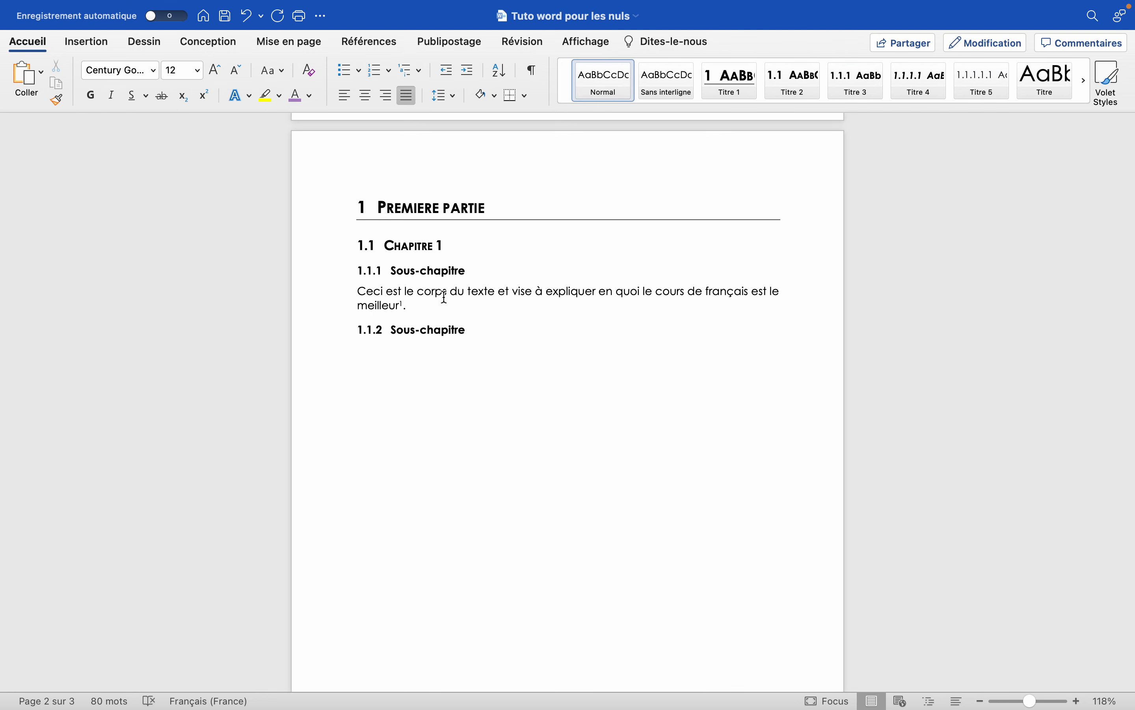
Set the document's theme fonts to the Arial-TimesNewRoman pair, with Arial for headings and Times New Roman for body text.
click(203, 41)
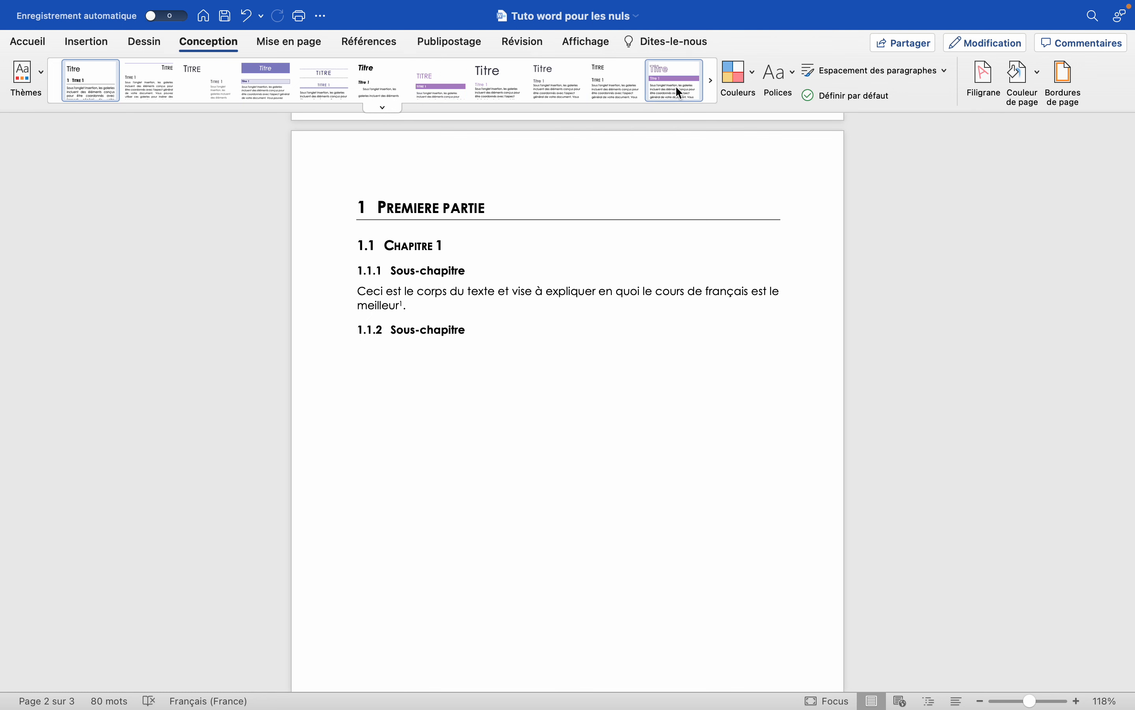
click(785, 75)
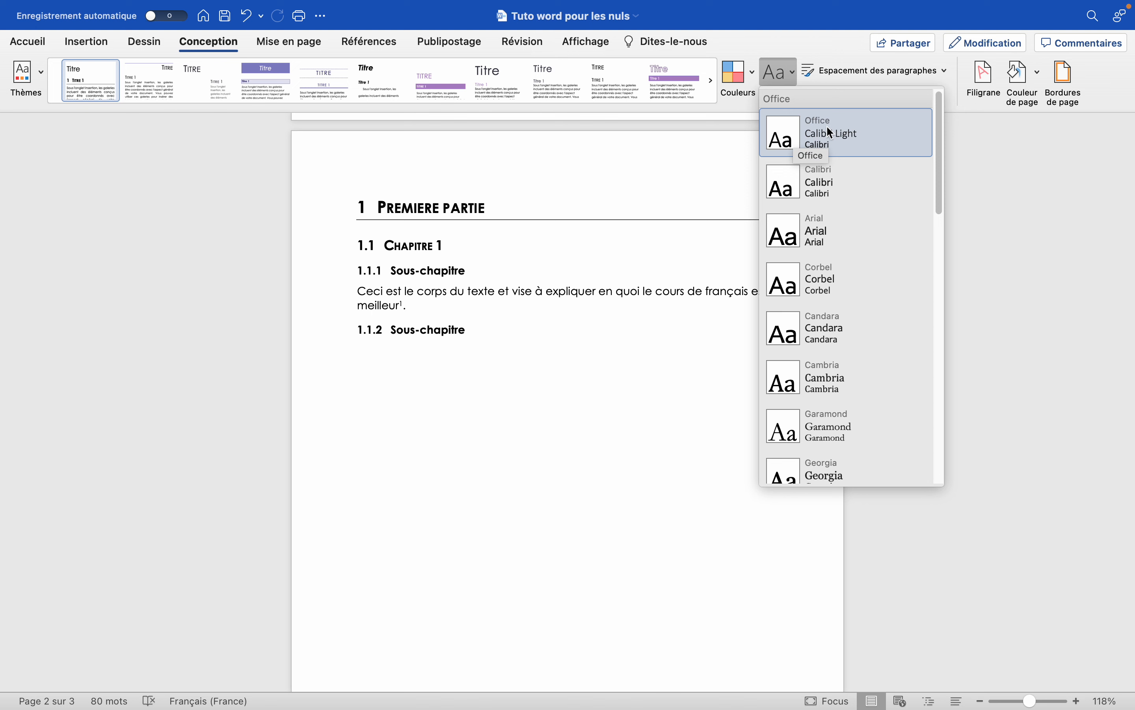
scroll(825, 282, down, 3)
scroll(825, 218, down, 5)
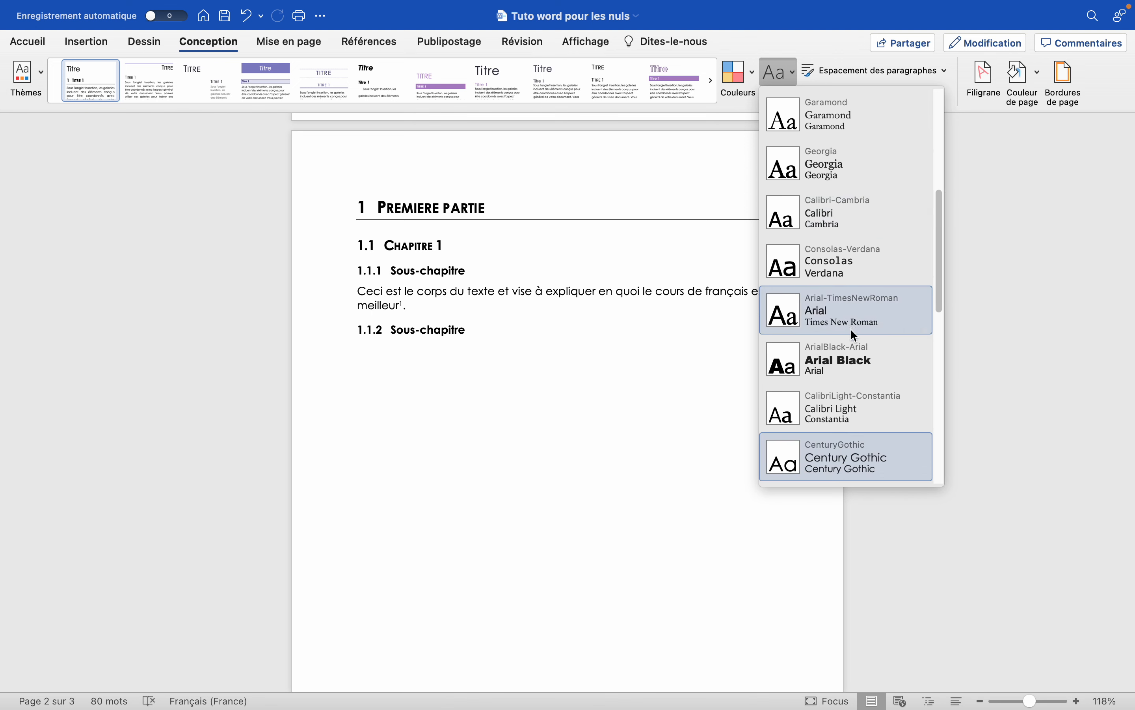
click(846, 315)
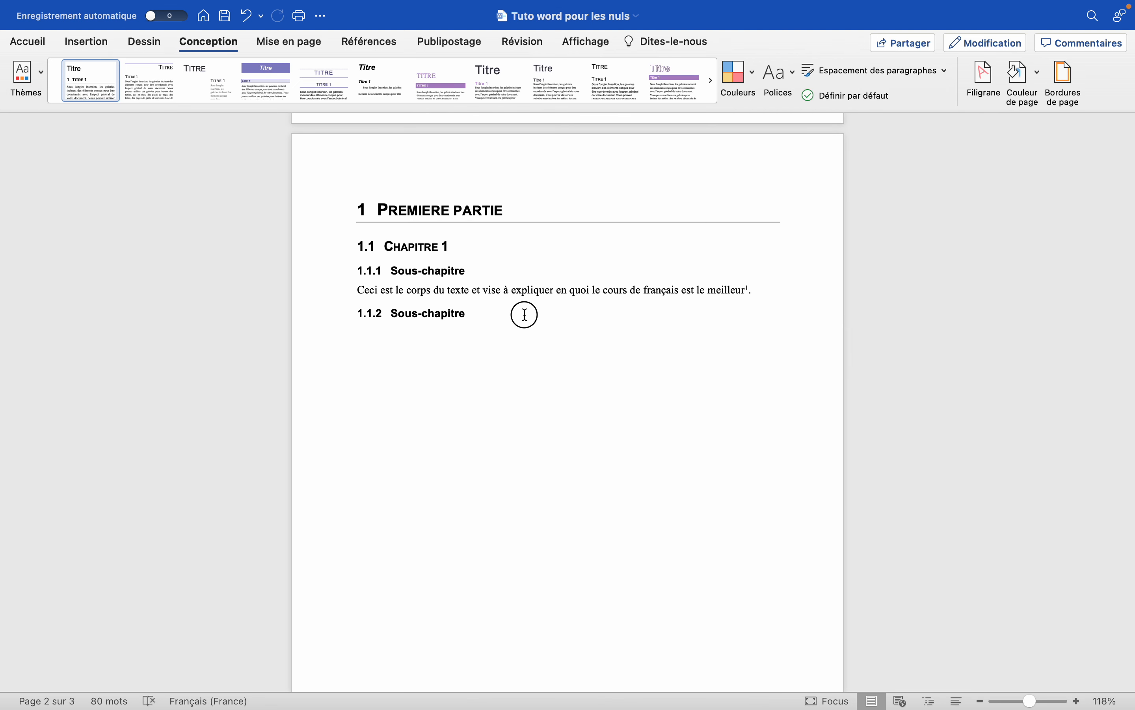
drag(524, 315, 383, 214)
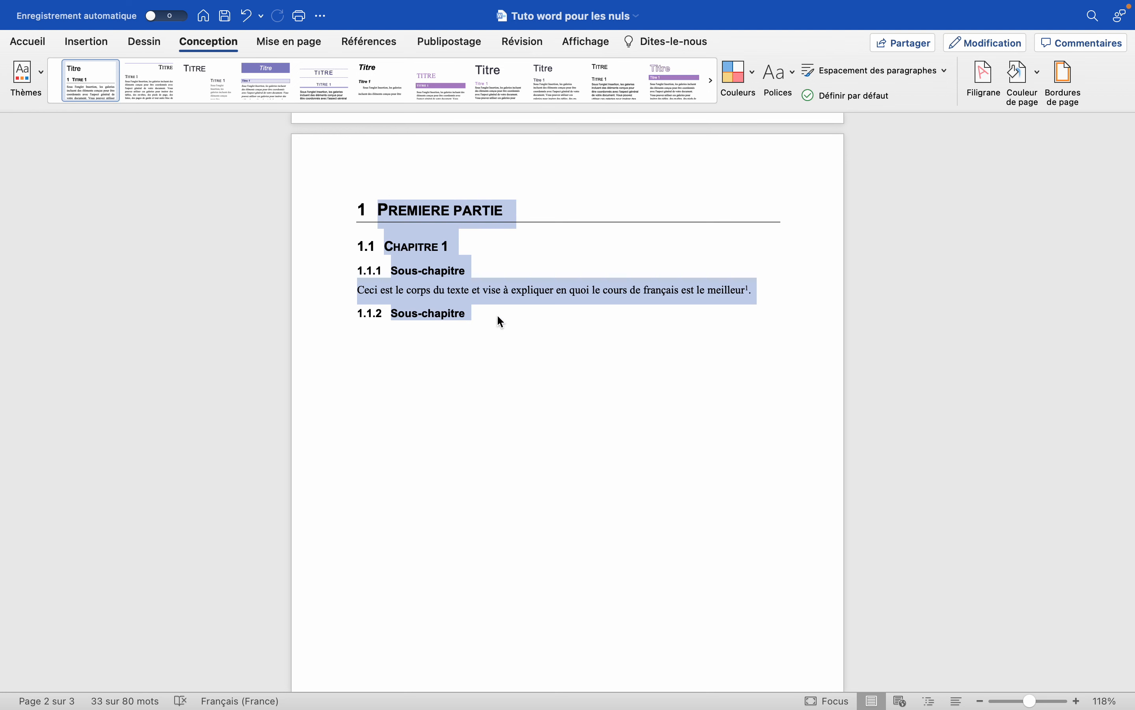
click(506, 323)
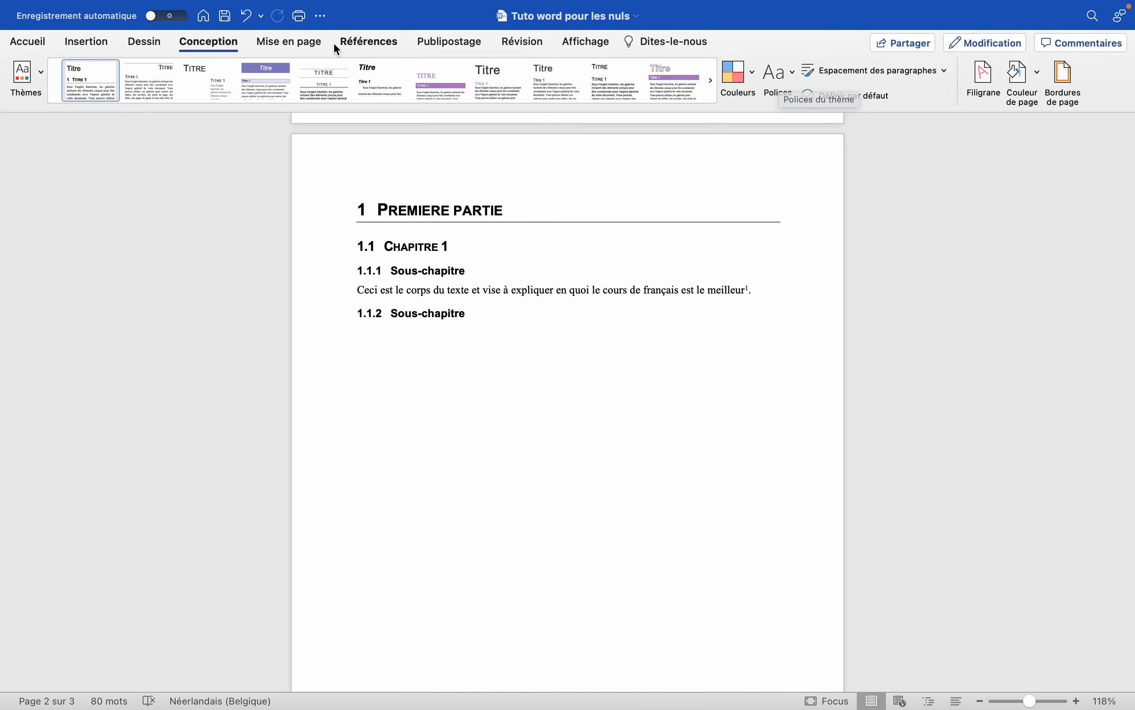
Try several of the custom style sets on the document, along with the Cambria theme fonts.
click(392, 109)
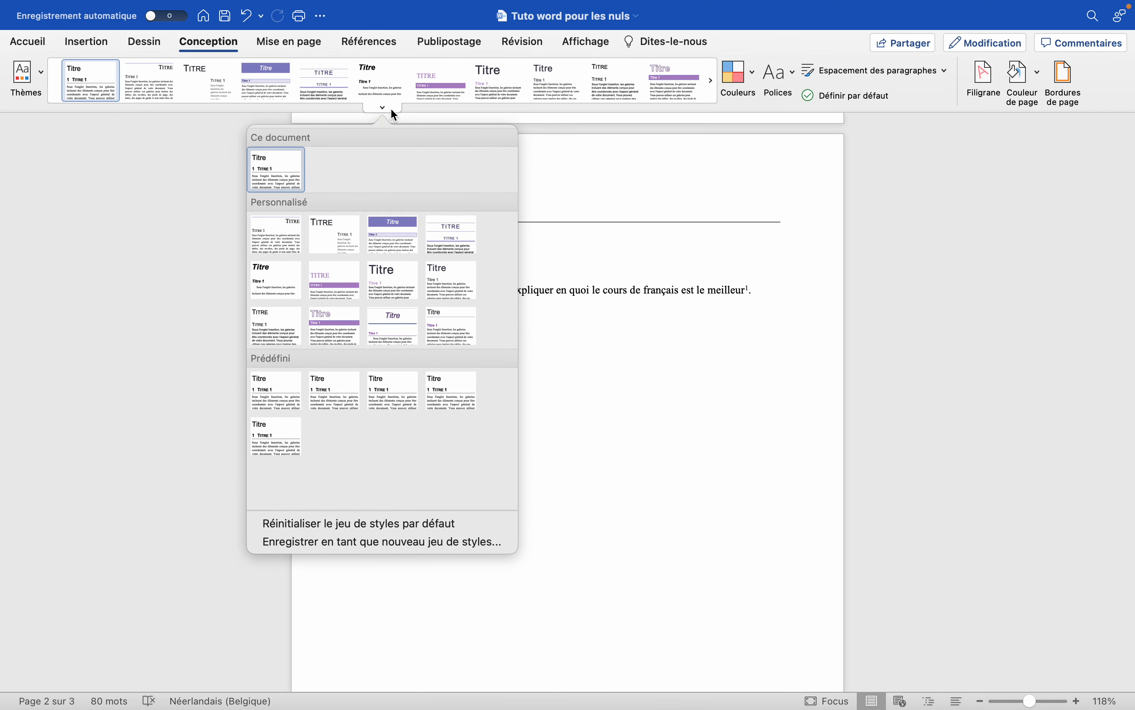
click(392, 109)
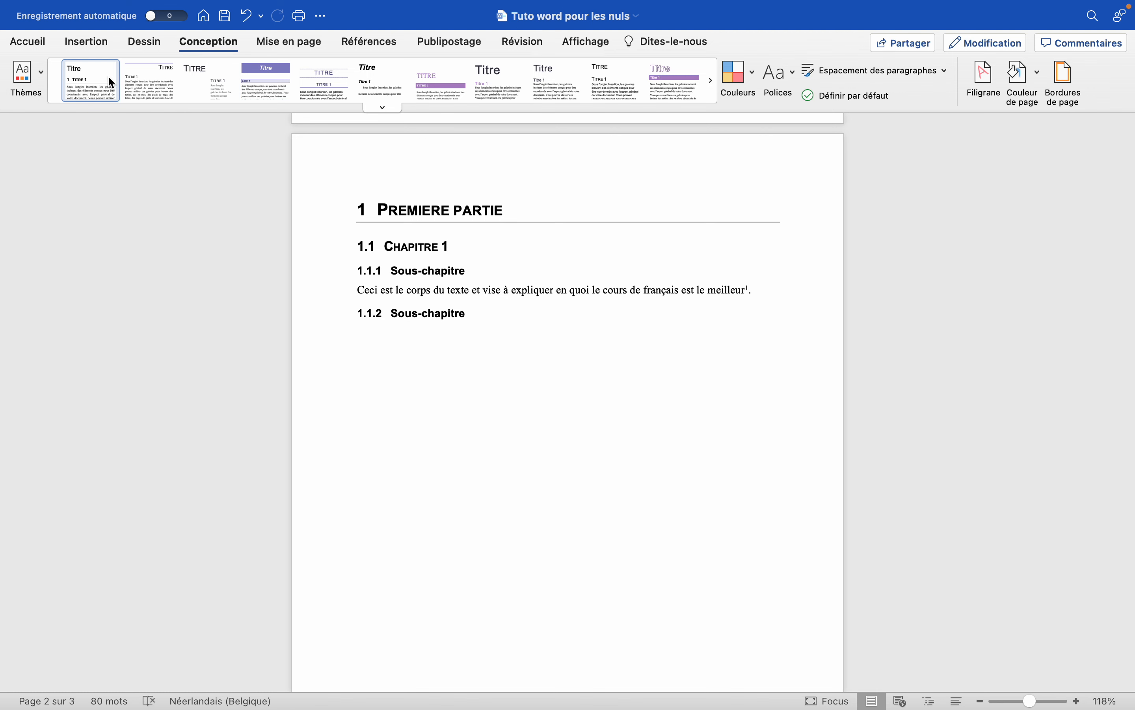
click(266, 84)
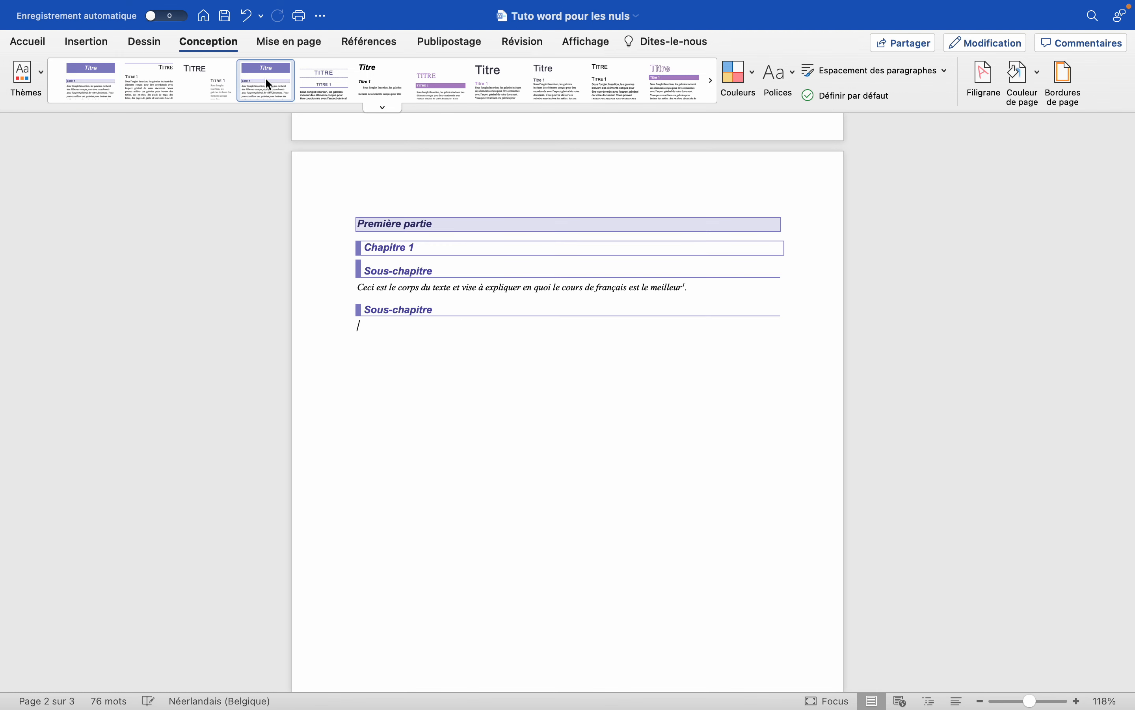
click(370, 86)
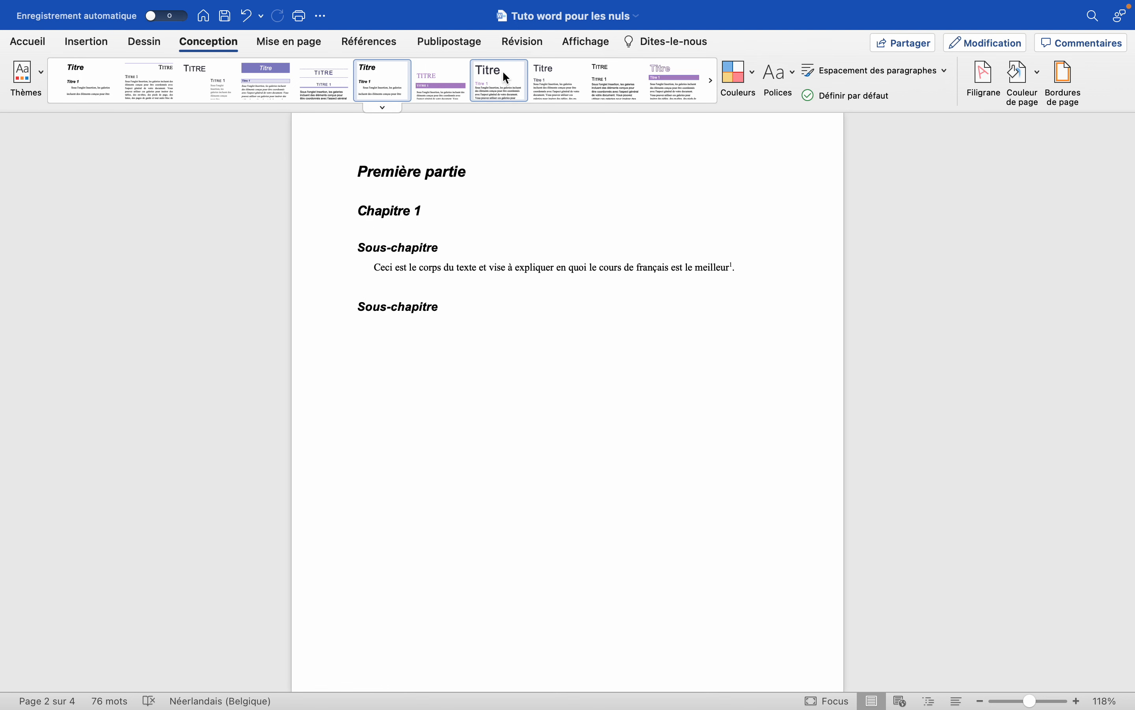
click(666, 86)
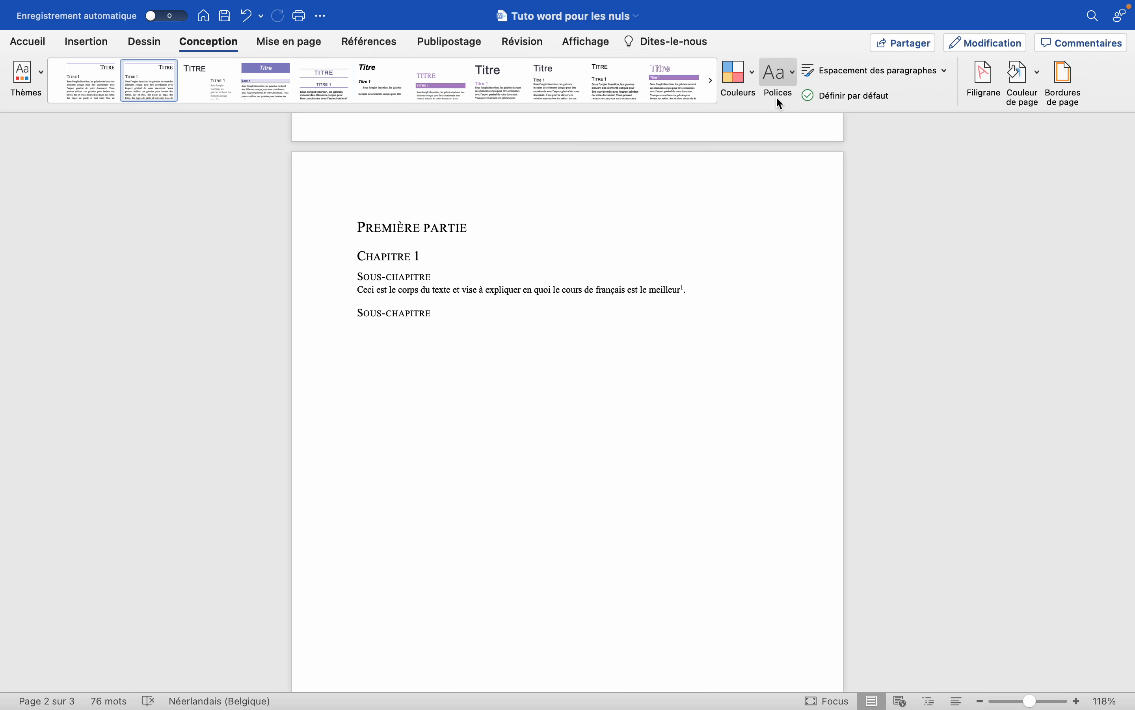
click(780, 79)
scroll(832, 328, down, 10)
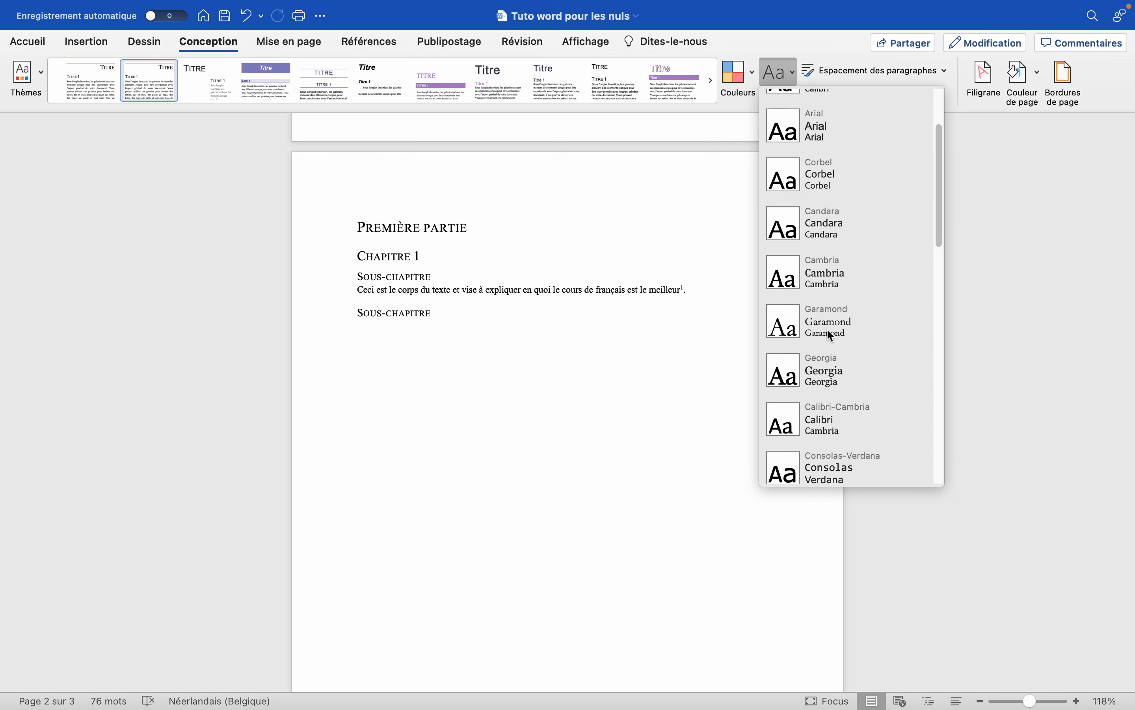
click(844, 278)
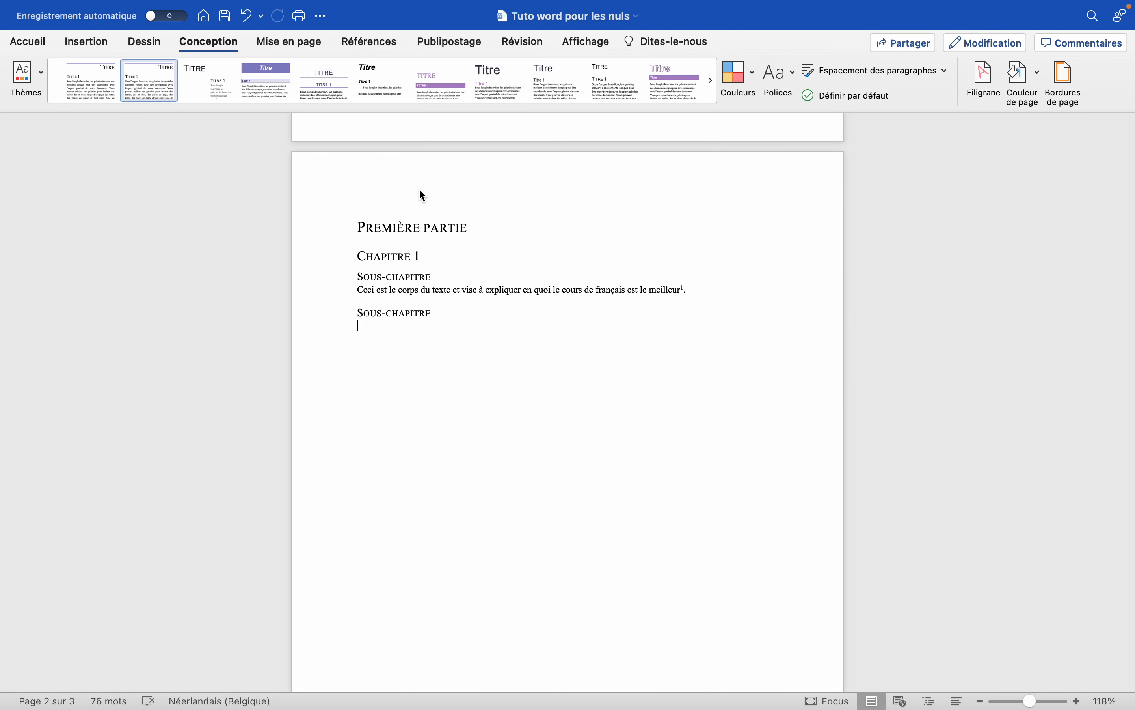
Apply the first predefined style set, with numbered headings, to the document.
drag(436, 312, 309, 222)
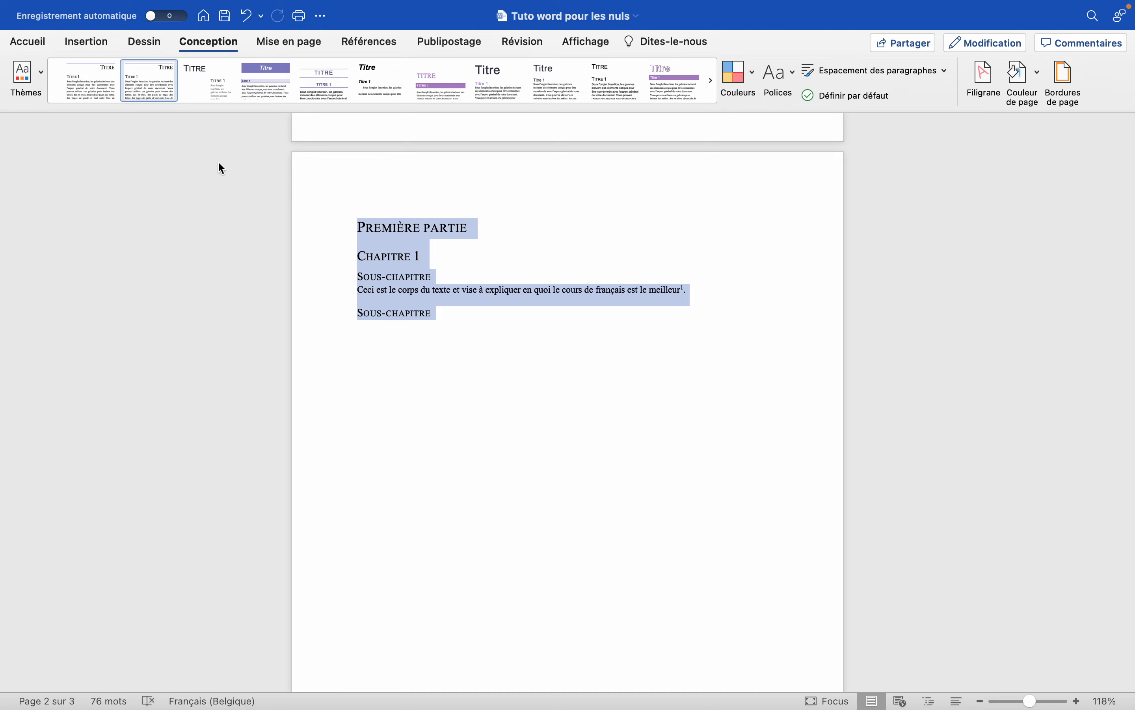
click(383, 107)
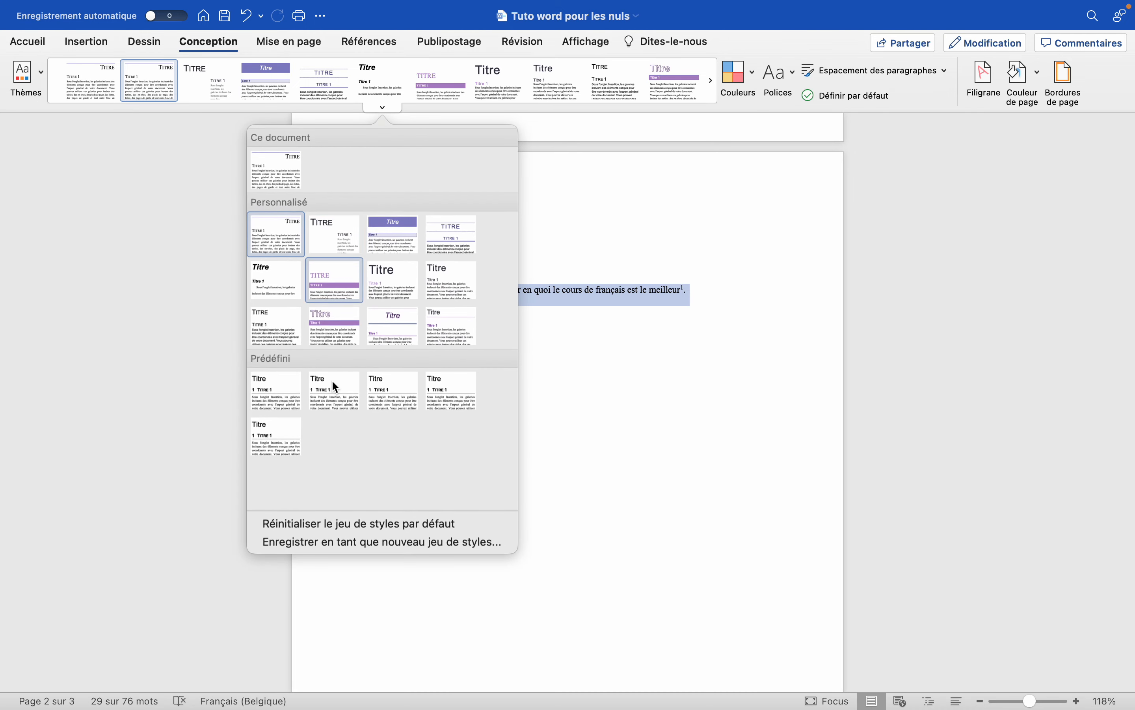
click(276, 390)
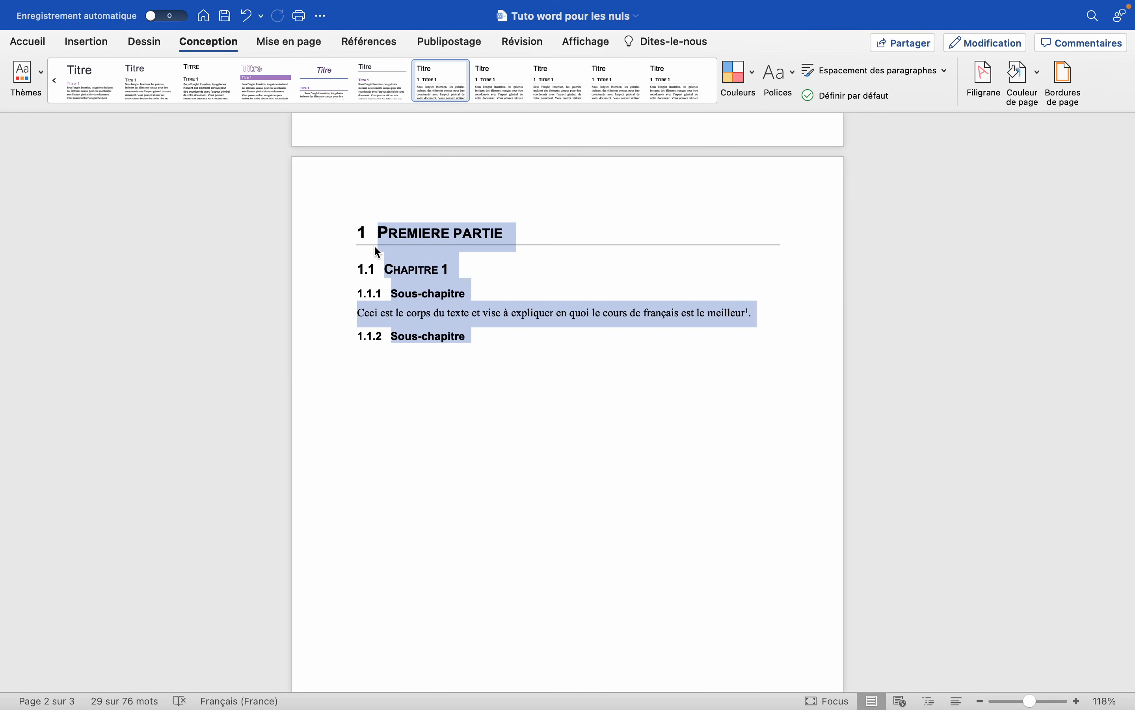
click(356, 230)
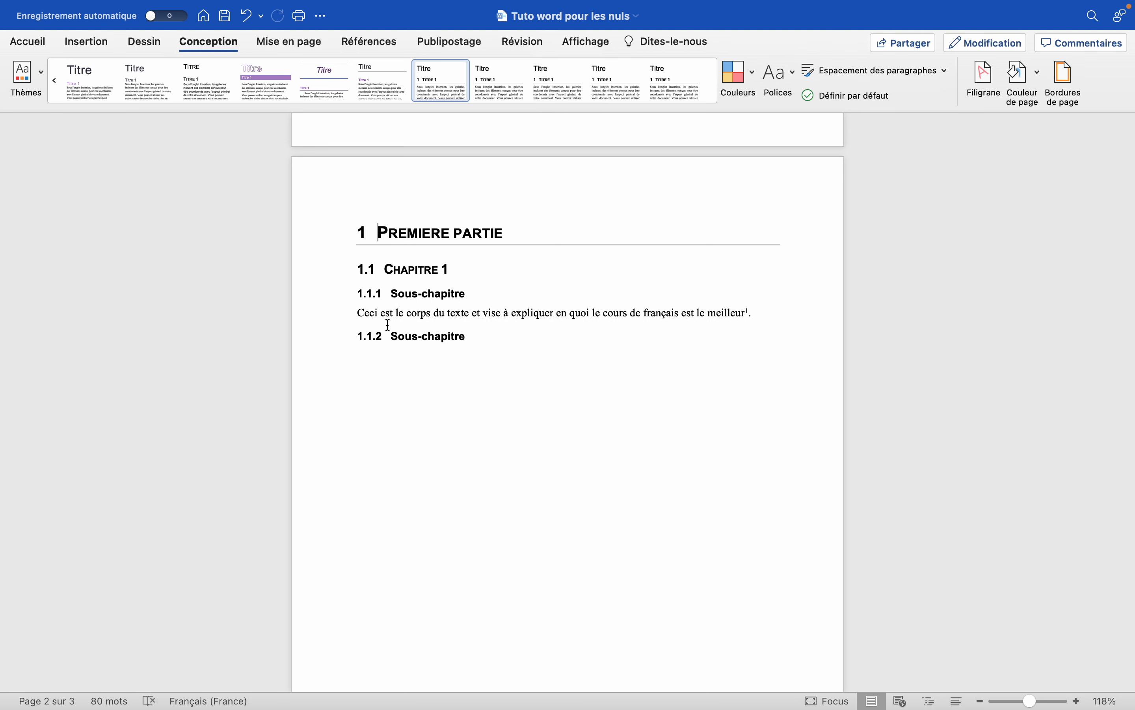
click(480, 345)
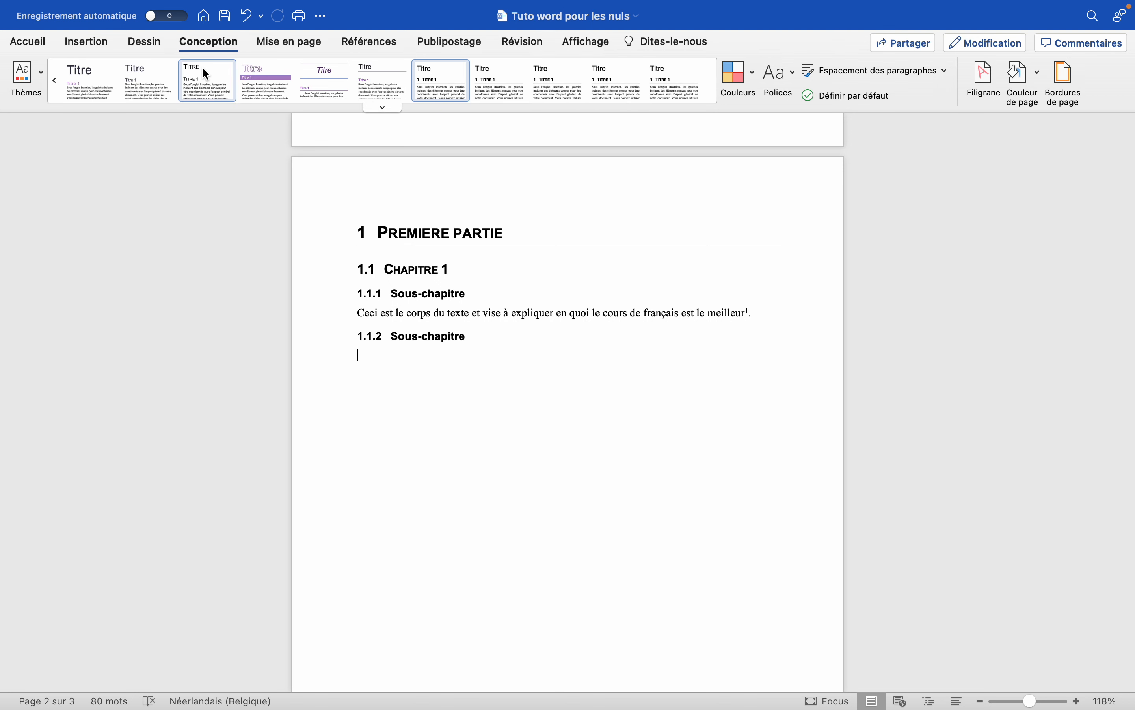
Add two filler paragraphs, "Qsqdfknksdjbf" and "Dfbnjkqfb", below the second "Sous-chapitre" heading.
click(29, 42)
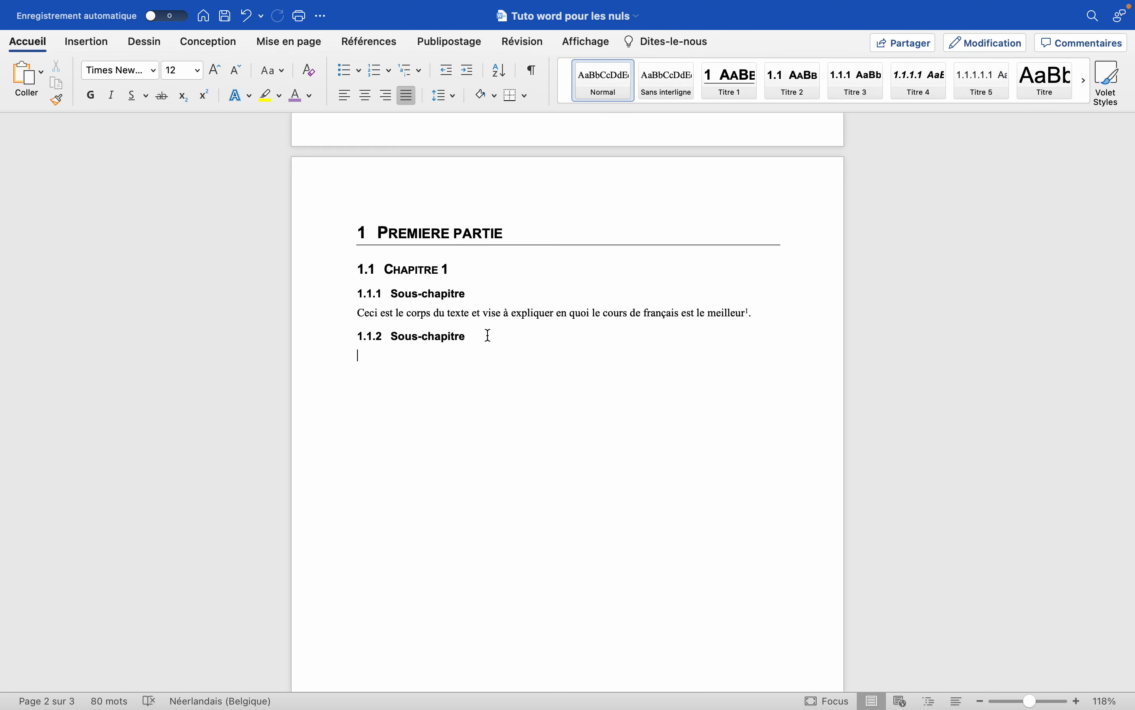
text(qsqdfknksdjbf)
key(Return)
text(dfbnjkqfb)
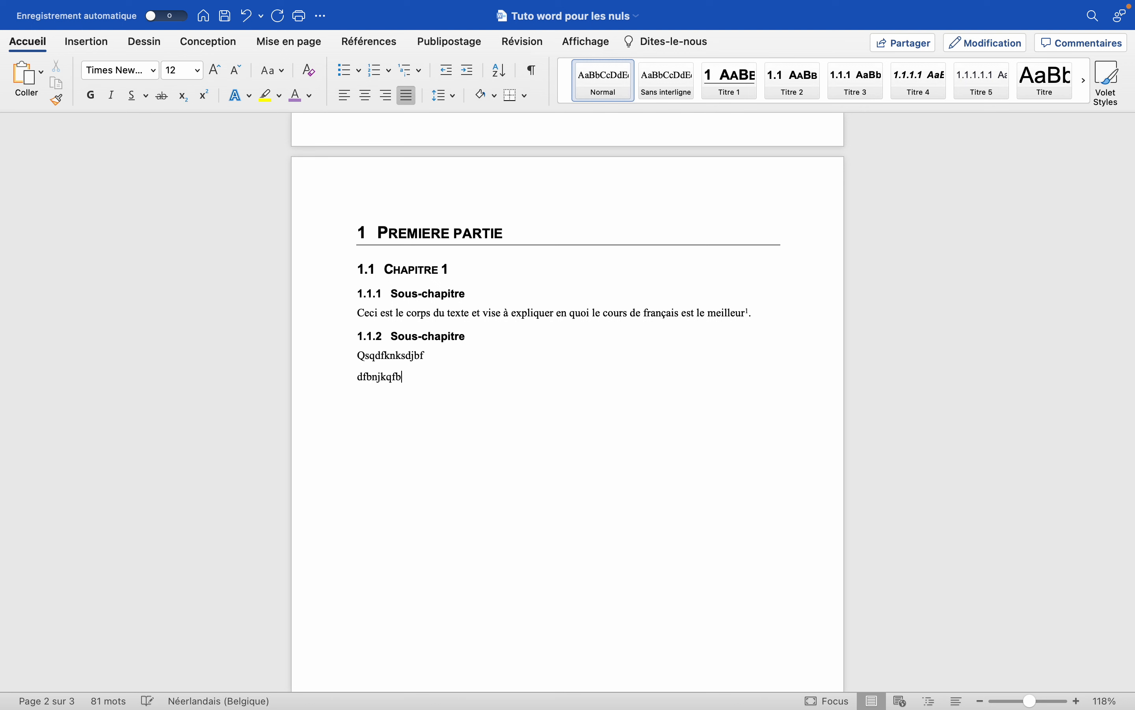
key(Return)
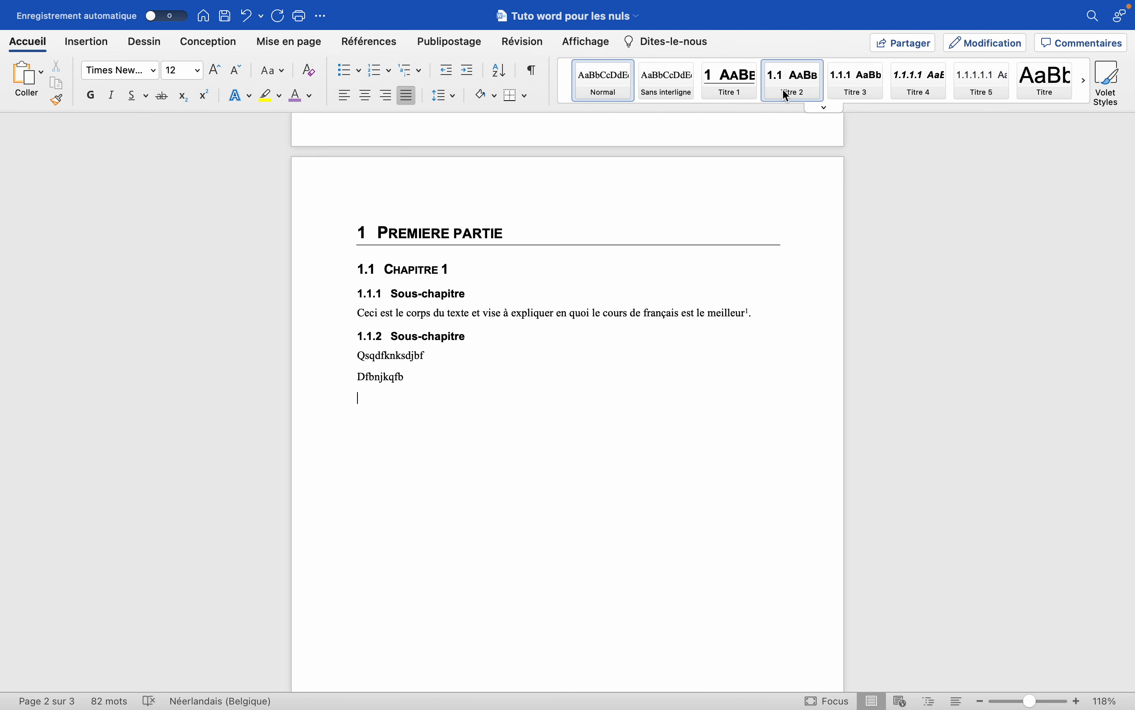
Add a "Chapitre 2" heading in the Titre 2 style below the filler text, followed by the body line "Djfblsdf".
click(786, 87)
text(Chapitre)
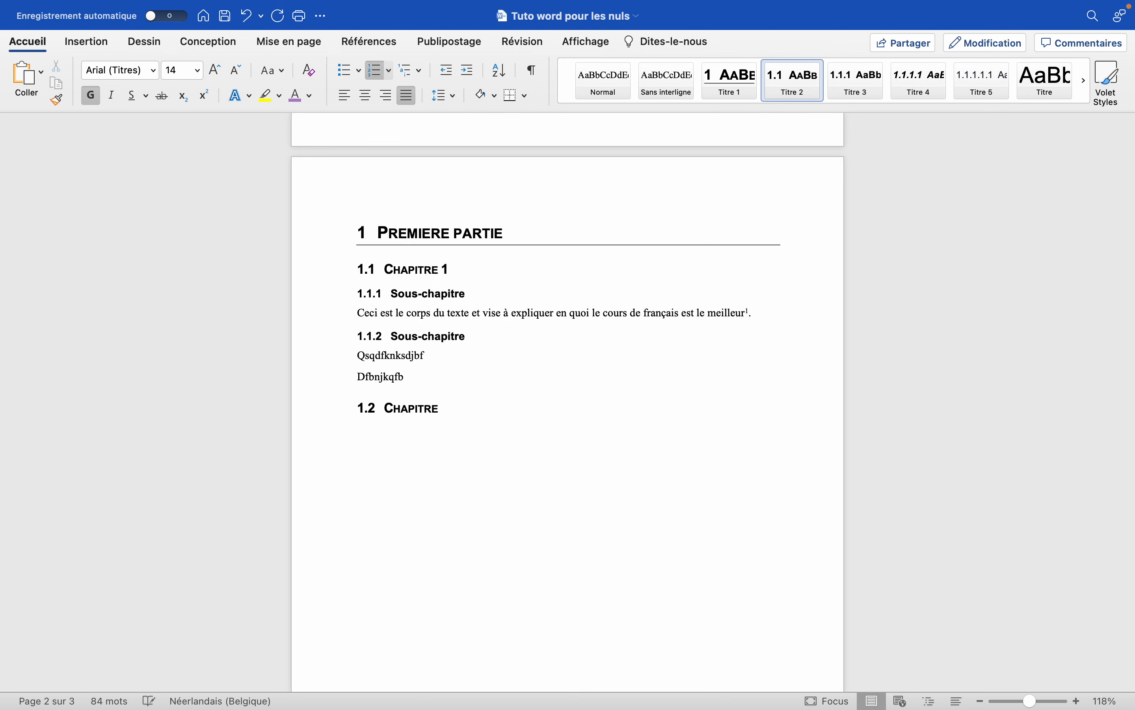
text( 2 djfblsdf)
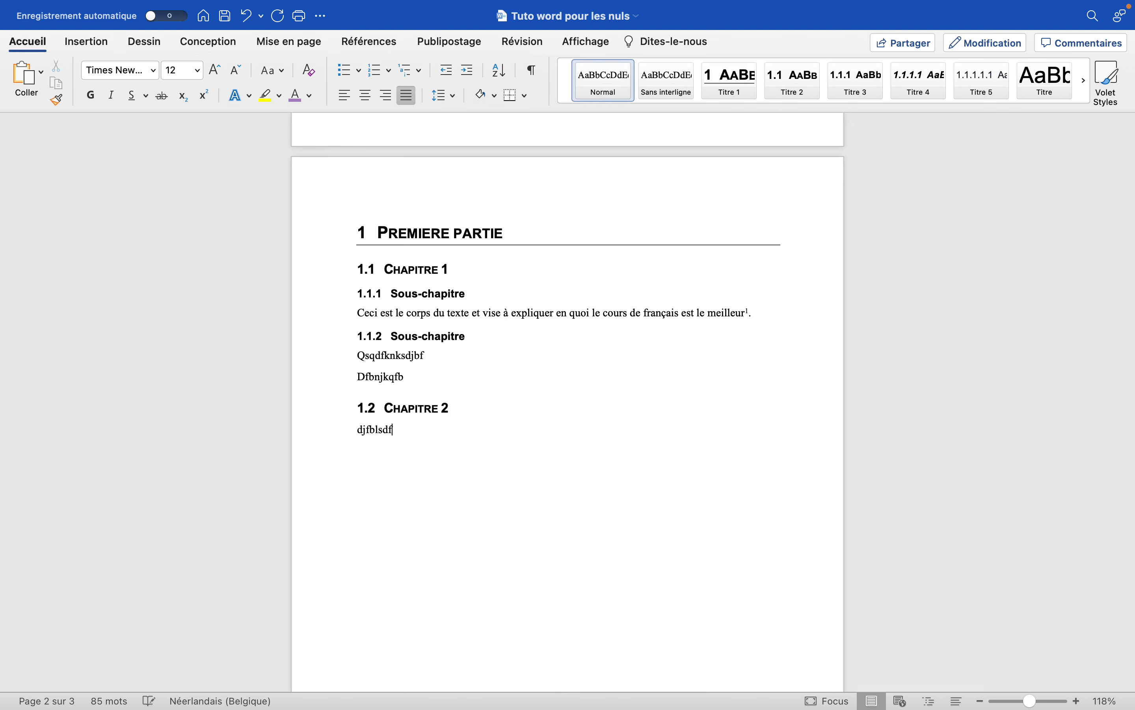
key(Return)
Compare the style and numbering of the "Chapitre 1" and "Chapitre 2" headings, and view the bibliography page.
drag(464, 406, 396, 406)
click(425, 409)
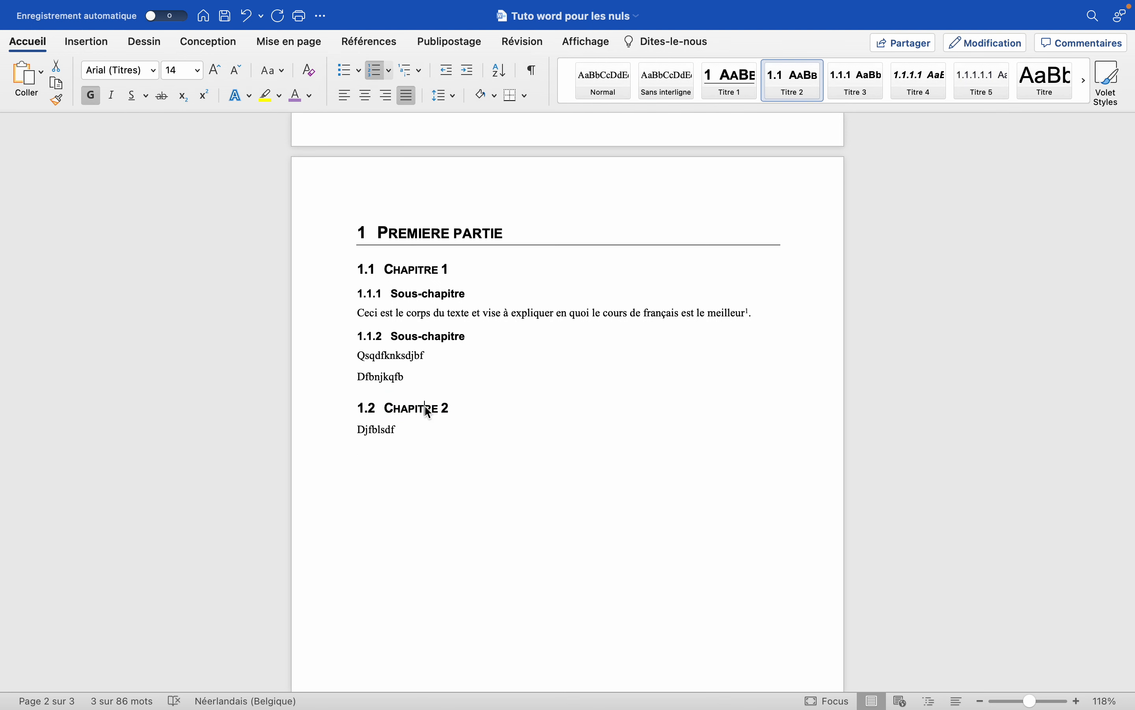
drag(449, 268, 402, 270)
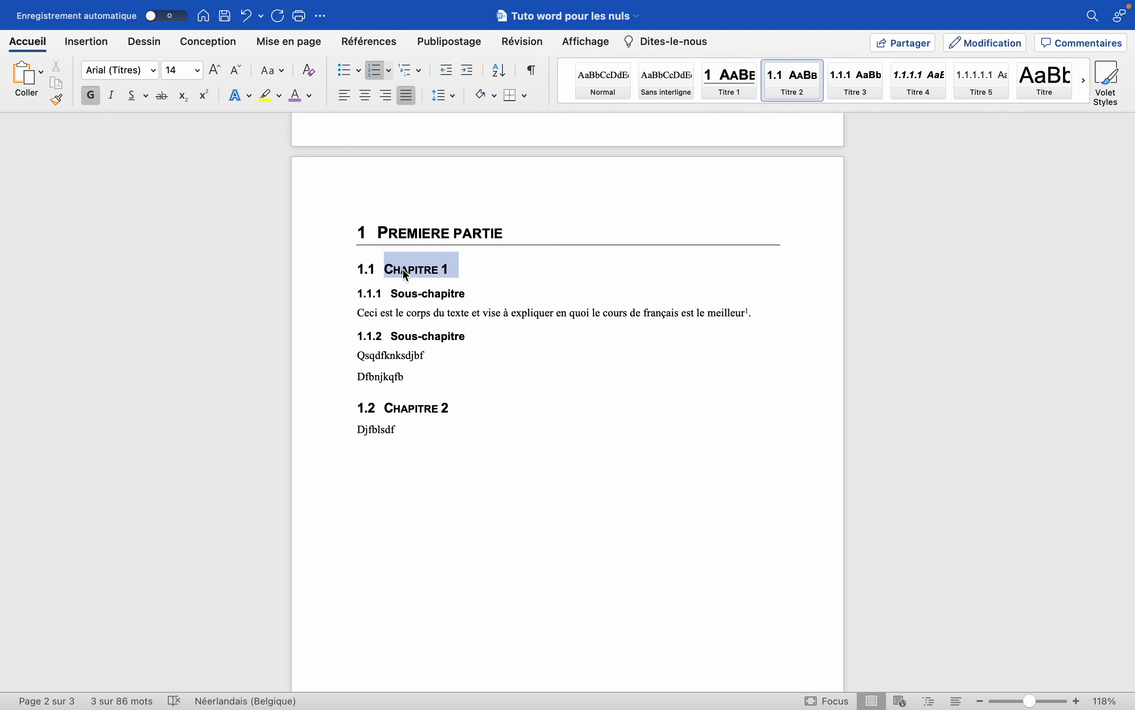
drag(453, 410, 415, 411)
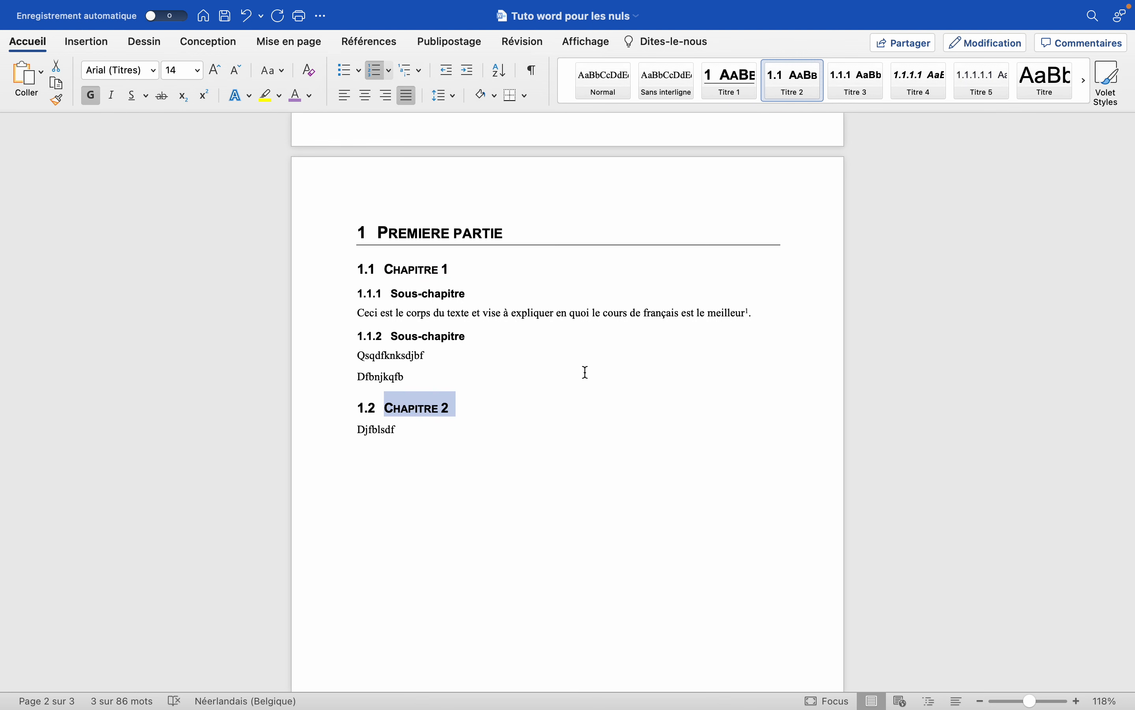
click(564, 380)
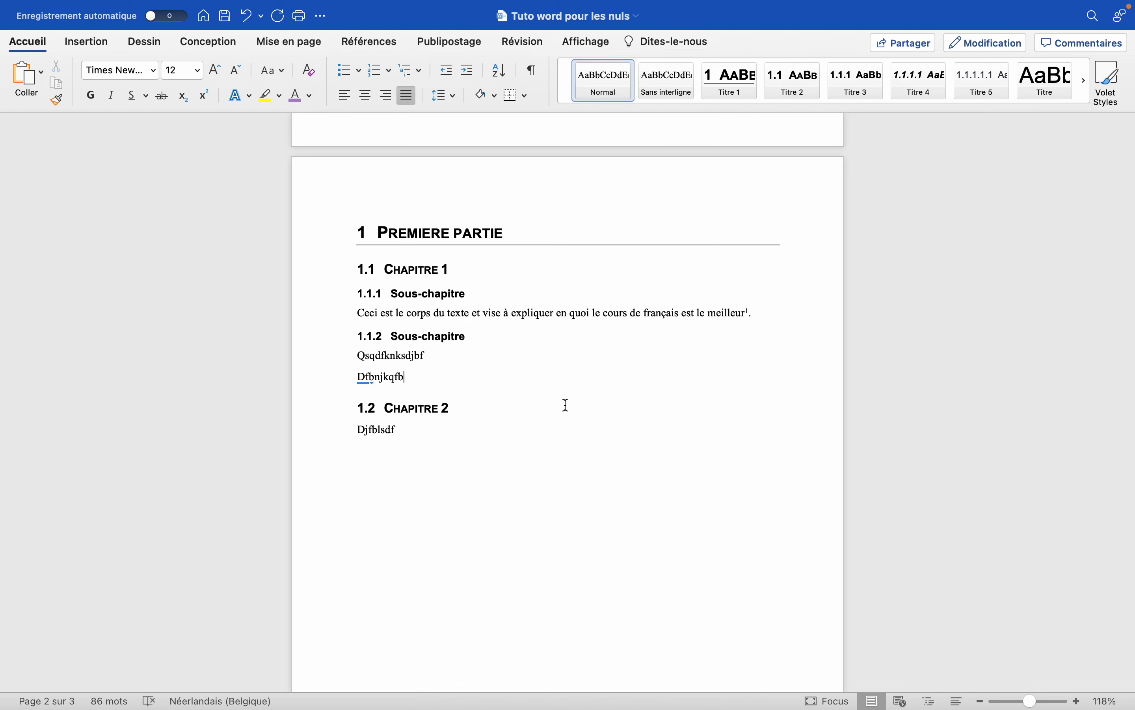
scroll(566, 405, down, 15)
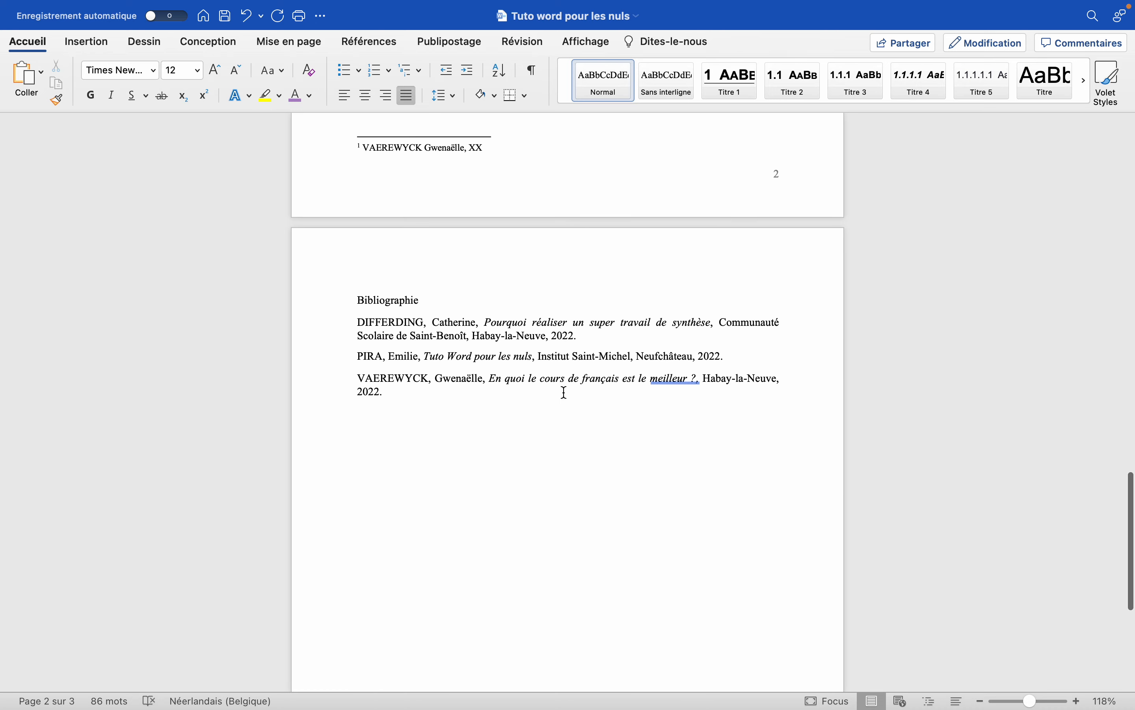
Apply the Titre 1 style to the "Bibliographie" title and compare it with the "Première partie" heading.
scroll(565, 393, down, 2)
click(412, 258)
drag(424, 261, 360, 264)
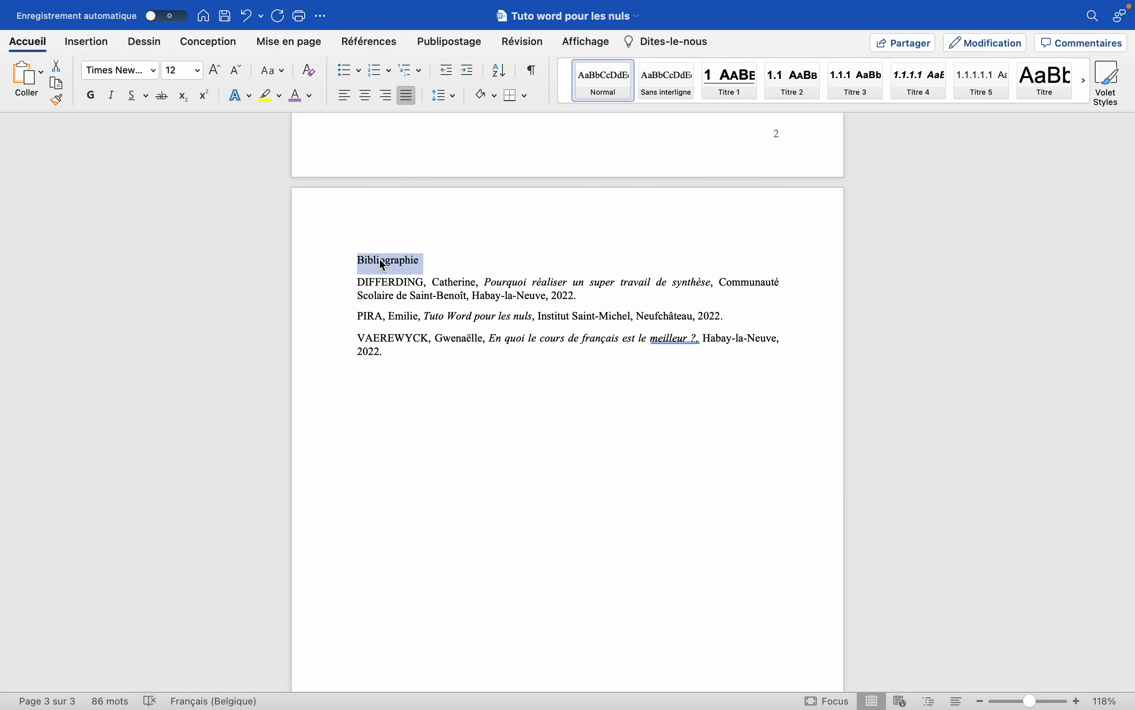
click(733, 87)
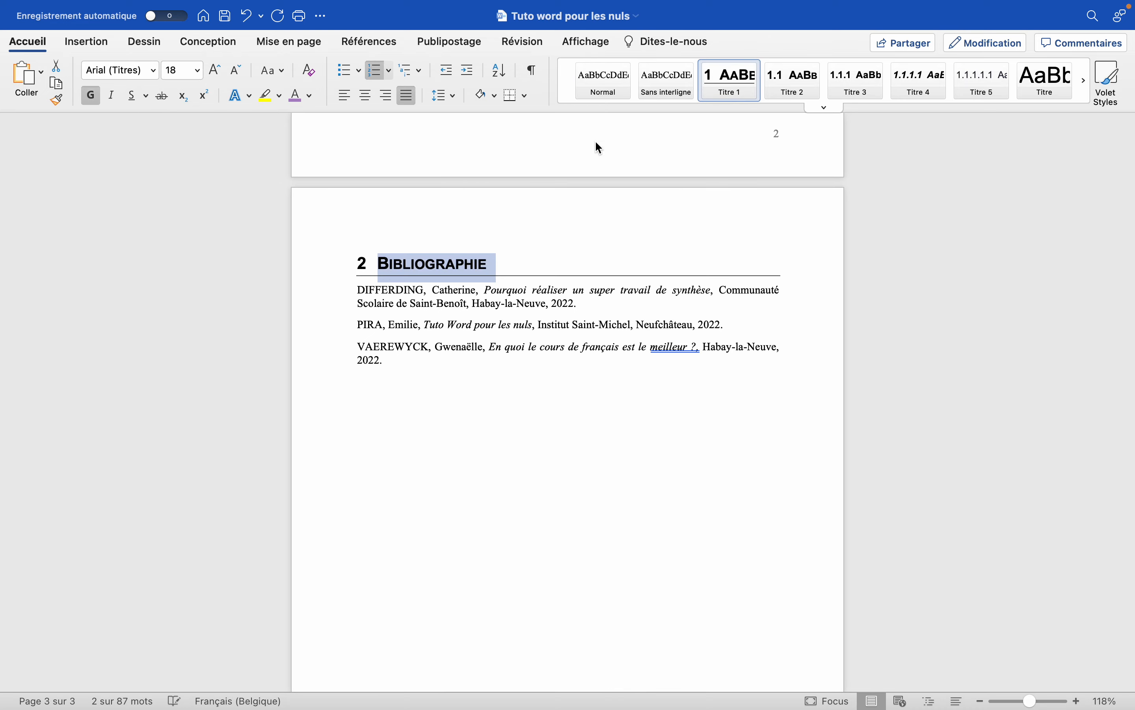
scroll(418, 241, up, 20)
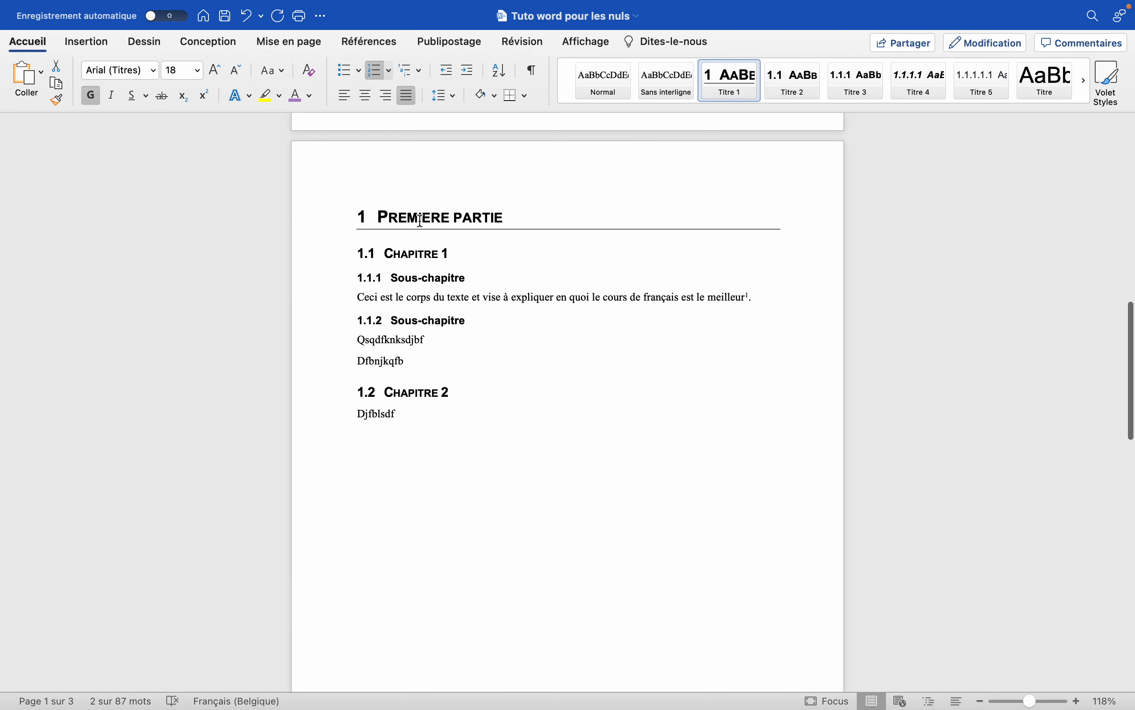
scroll(476, 328, down, 20)
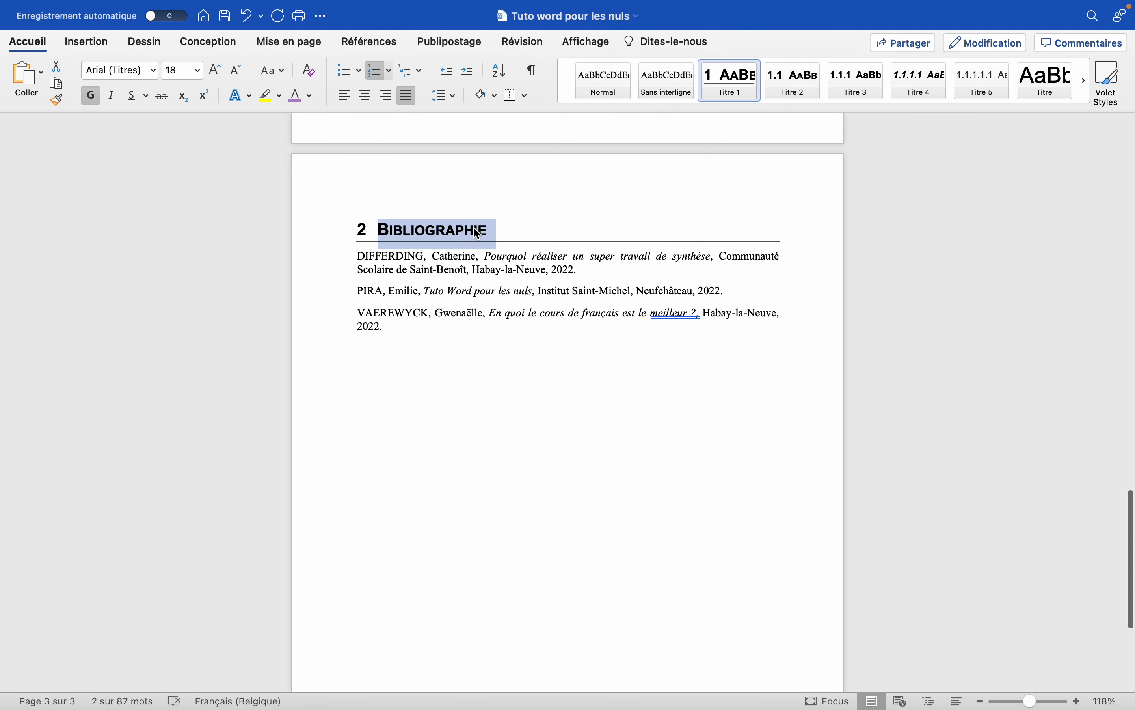
Insert a page break below the last bibliography entry.
click(405, 342)
scroll(406, 343, down, 2)
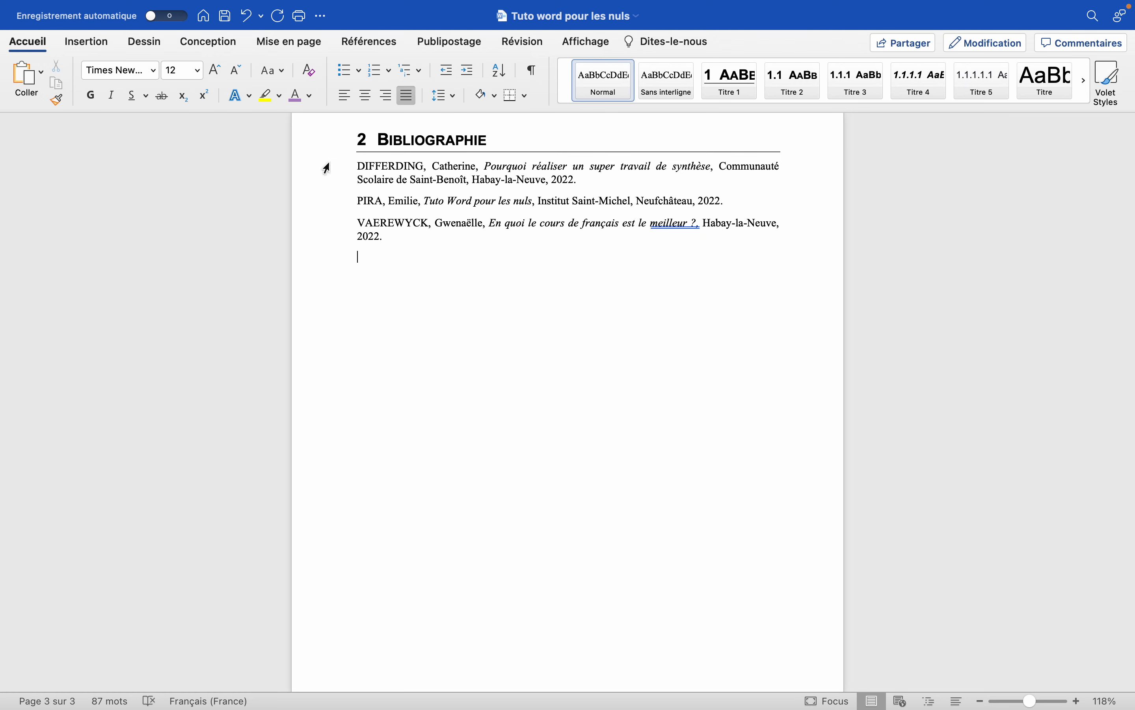
click(96, 42)
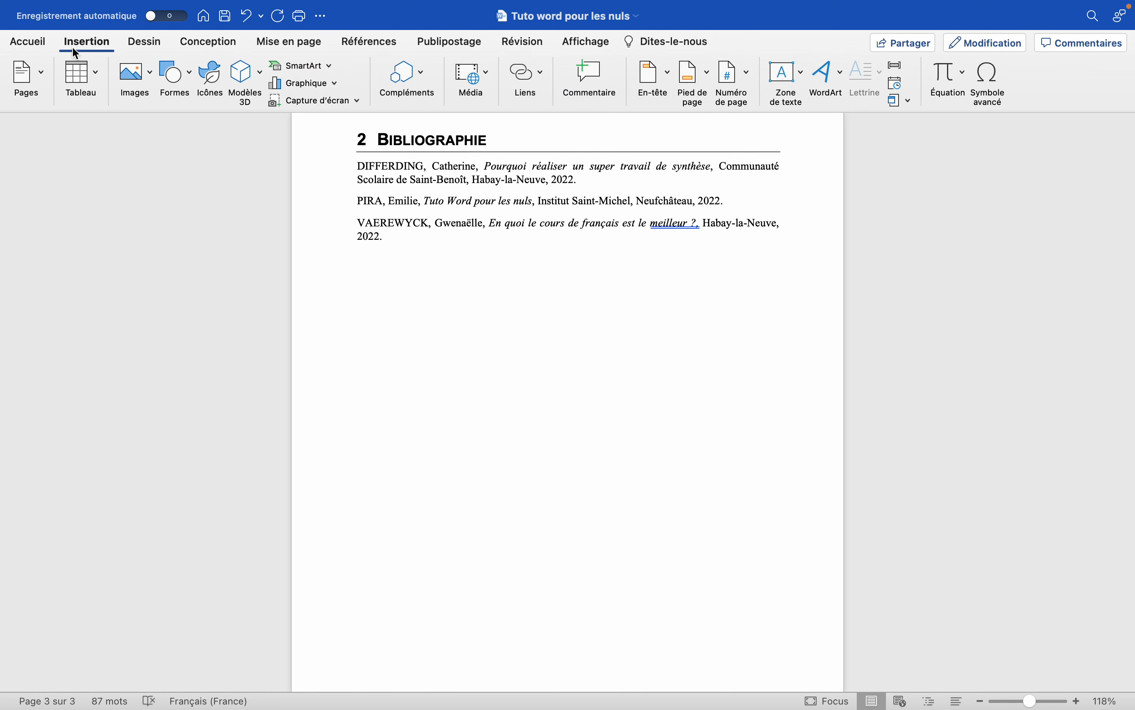
click(29, 75)
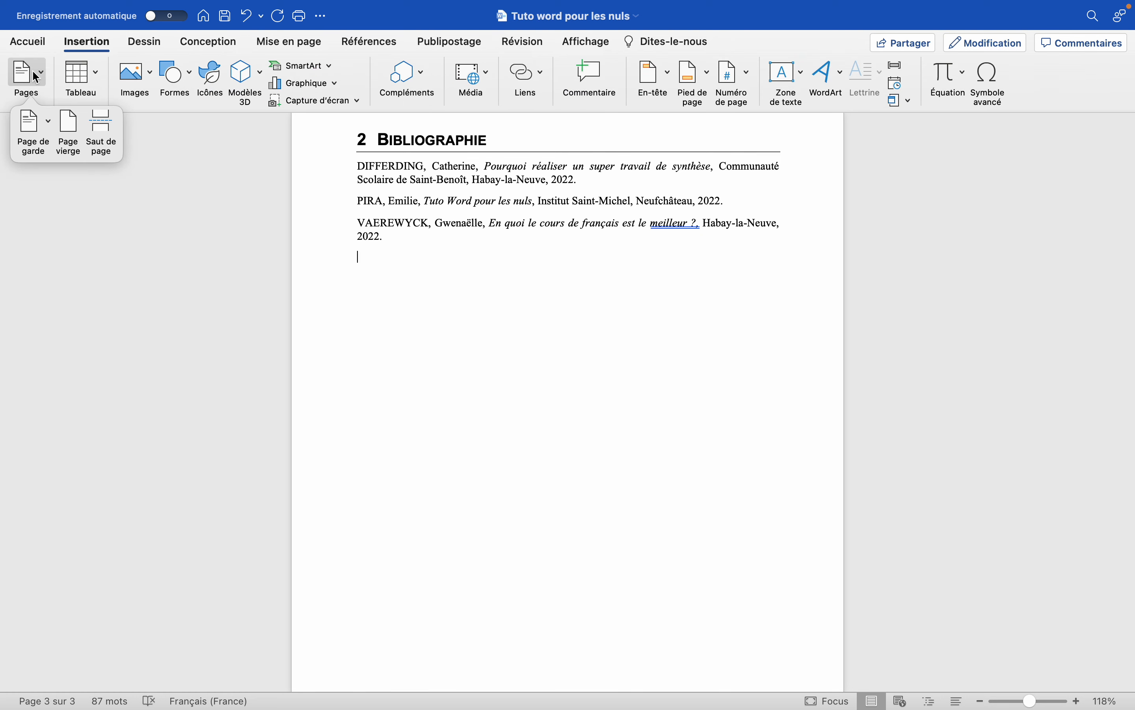
click(105, 136)
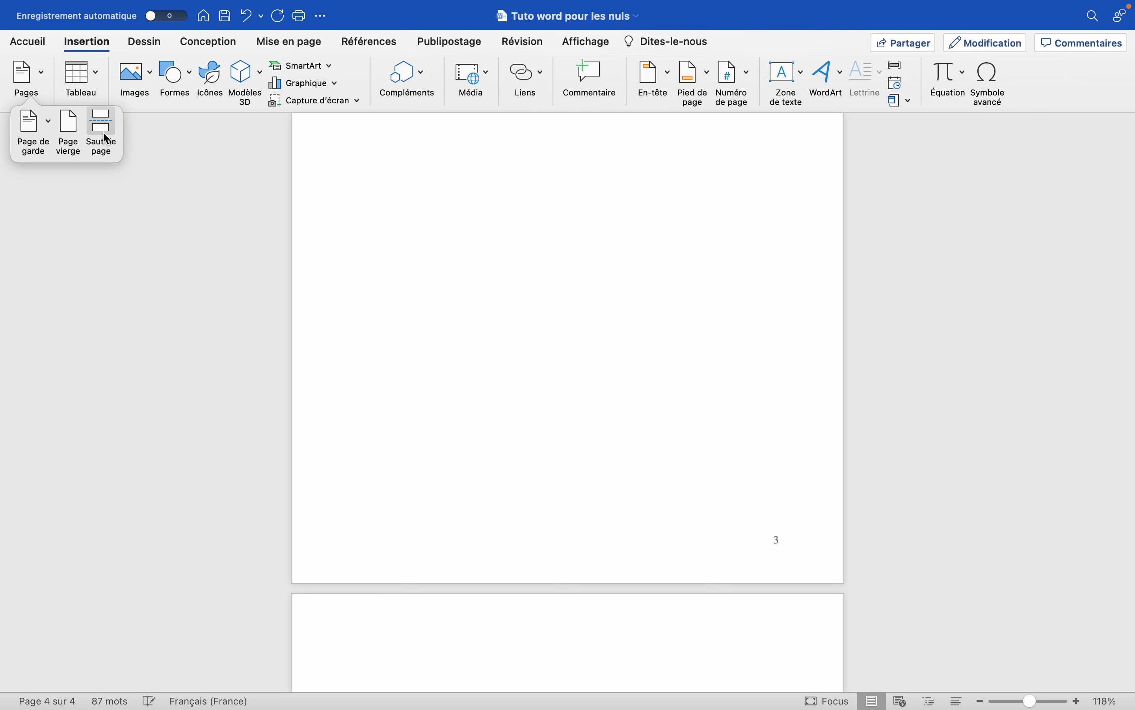
scroll(464, 459, down, 10)
scroll(420, 284, up, 8)
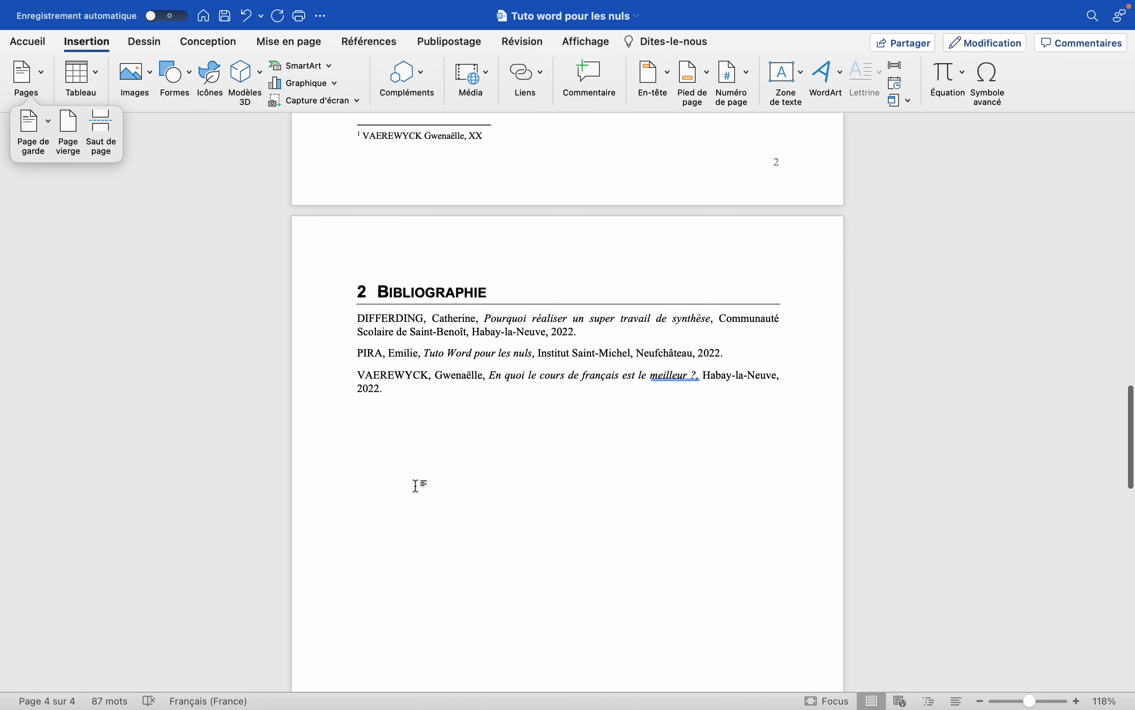
scroll(416, 482, down, 8)
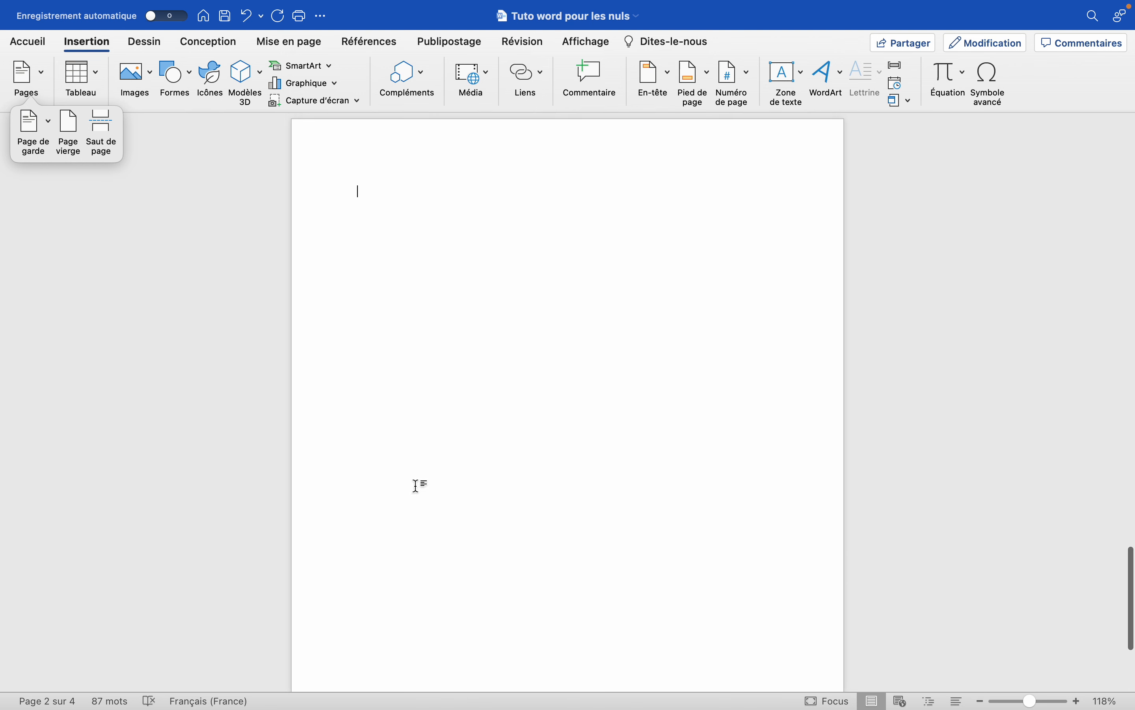
Insert an automatic table of contents in the Classique format at the start of the new last page.
click(376, 226)
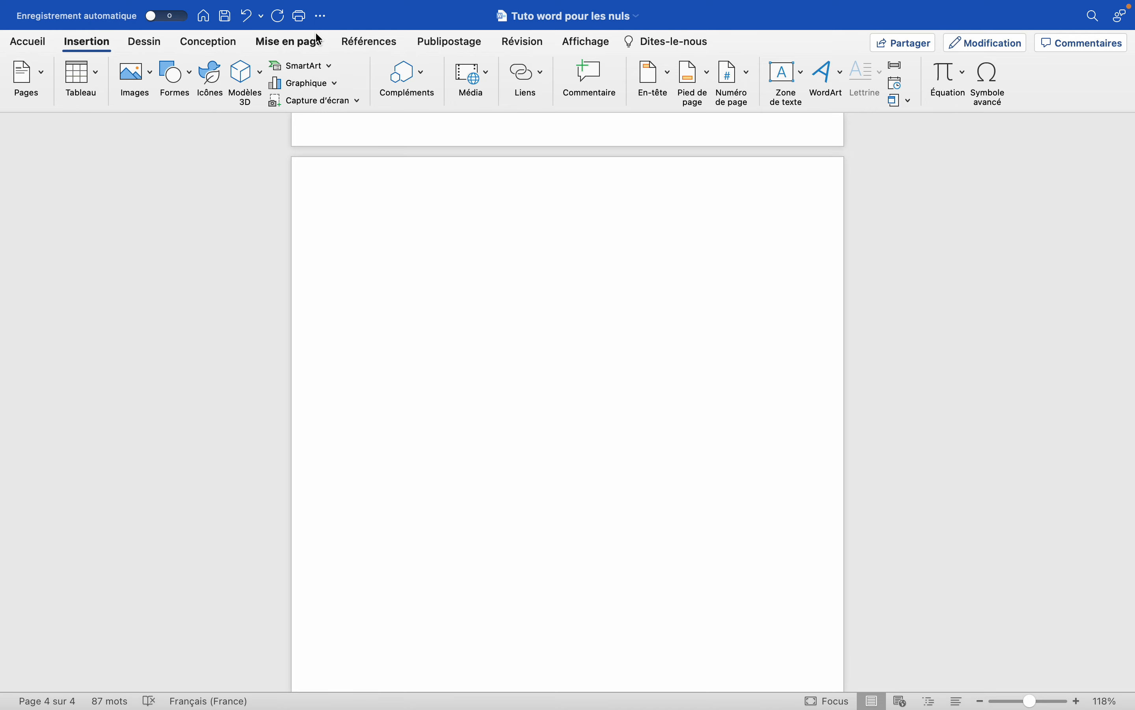
click(372, 47)
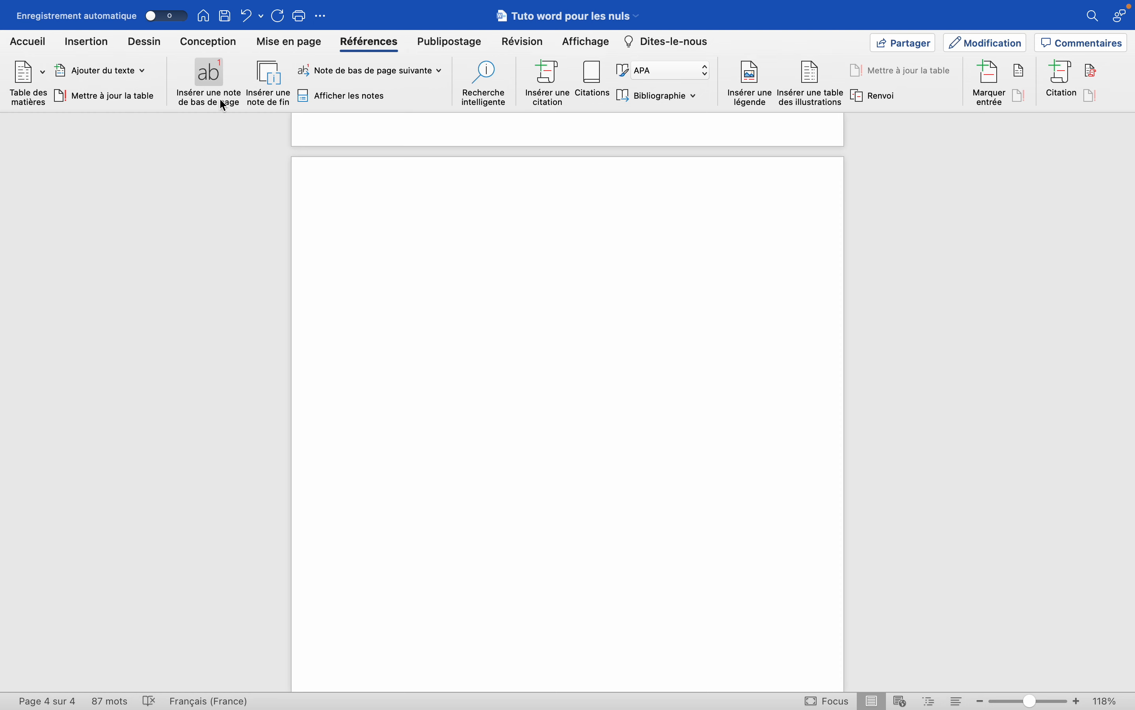
click(41, 70)
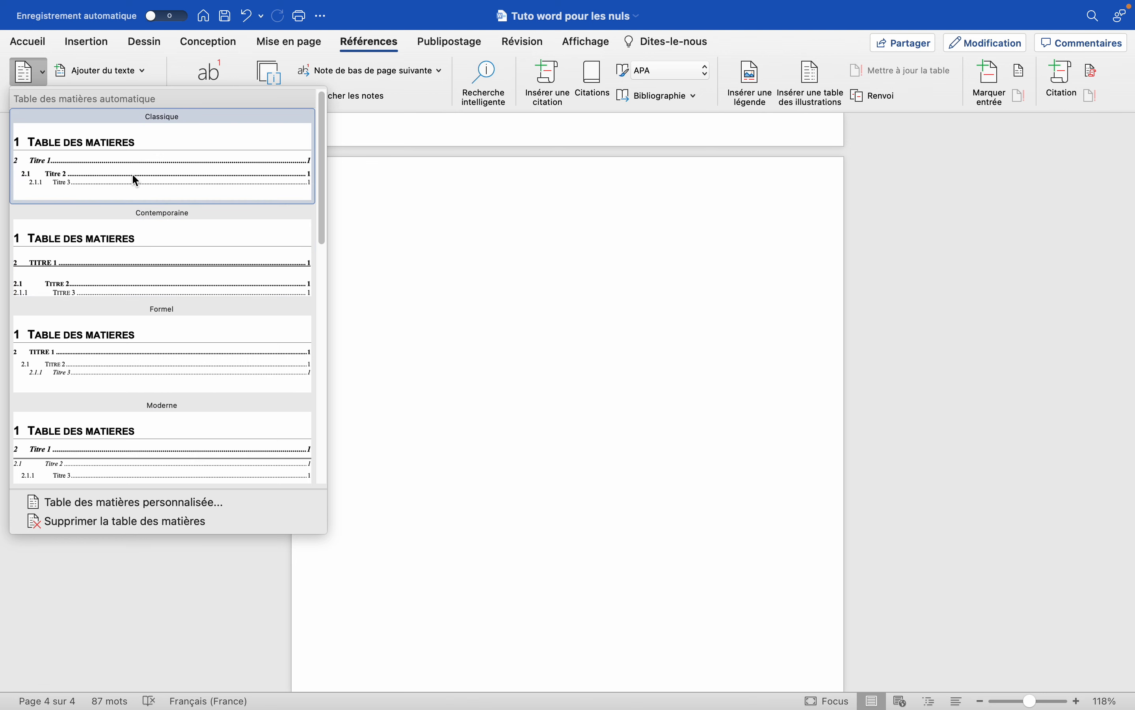
click(132, 176)
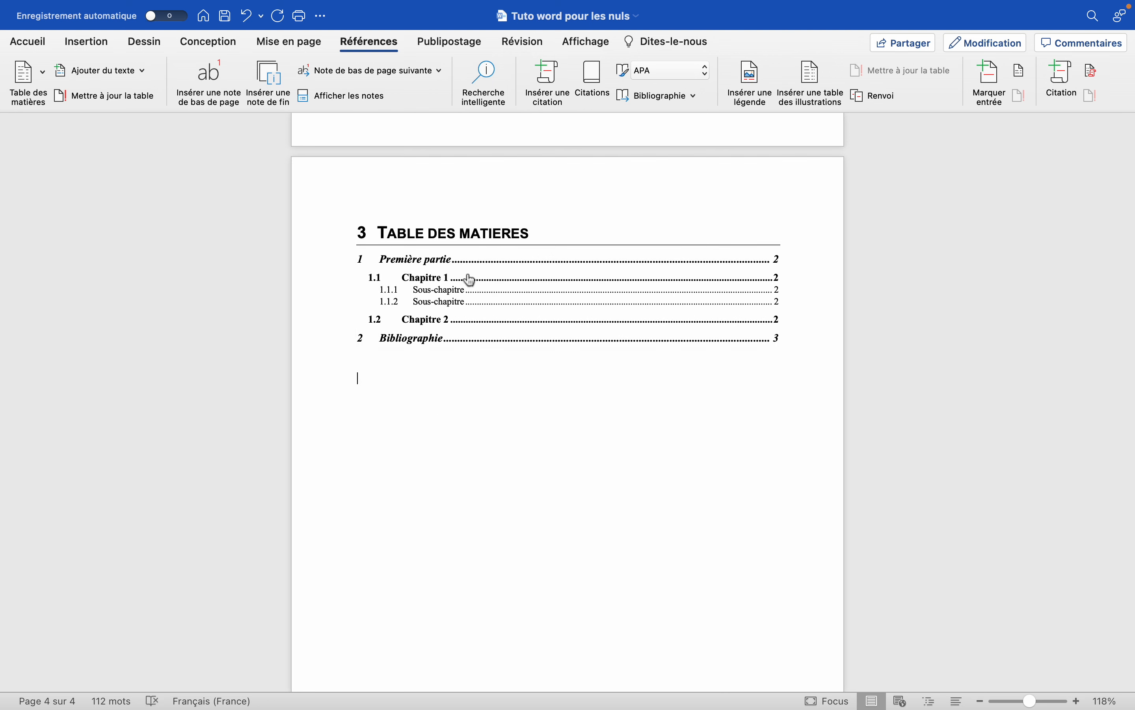
Compare the table of contents entries with the "Bibliographie" and "Première partie" headings in the document.
scroll(563, 291, up, 10)
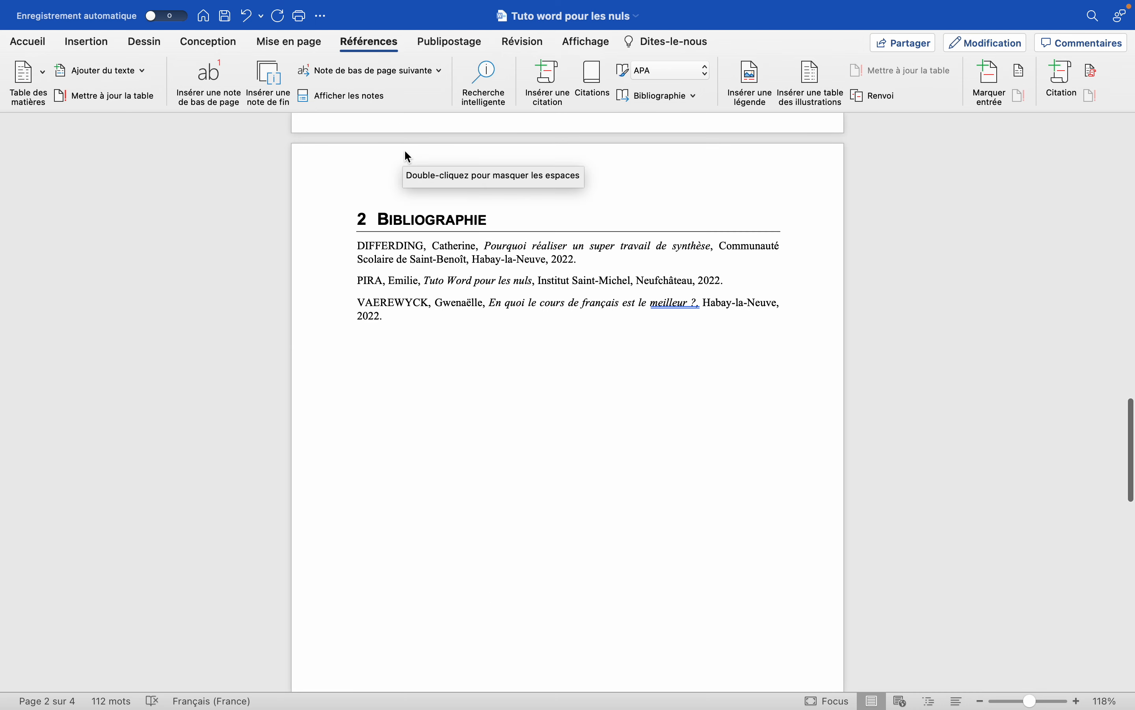
scroll(483, 277, down, 10)
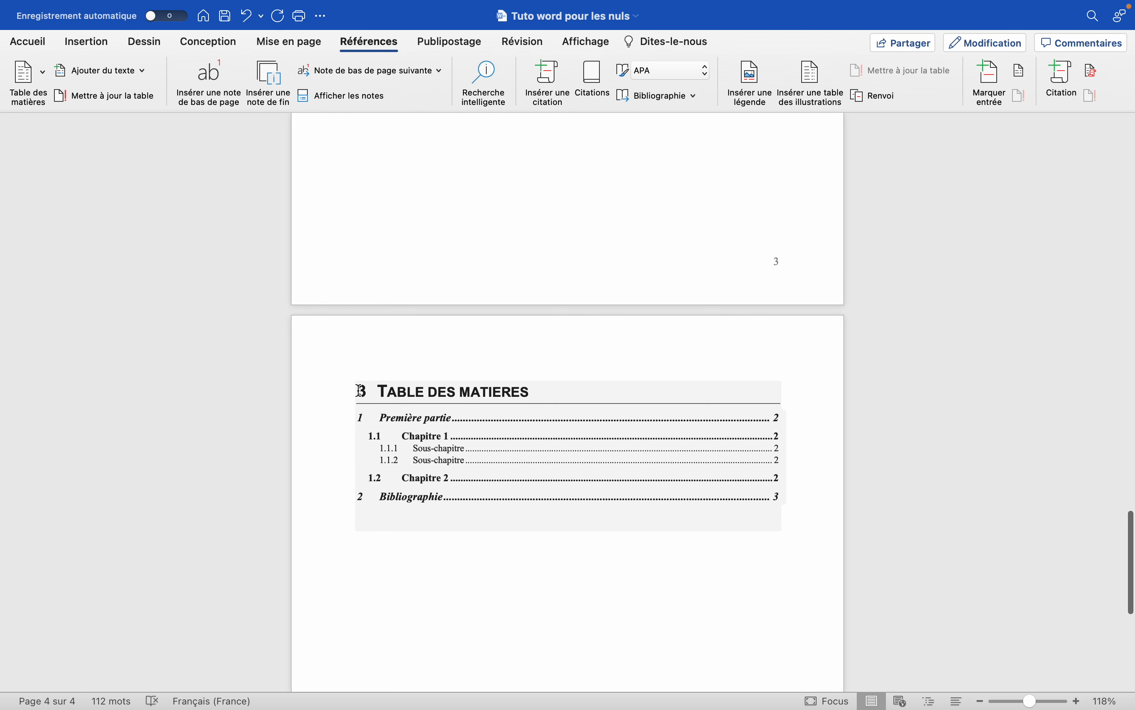
scroll(359, 390, up, 12)
click(503, 330)
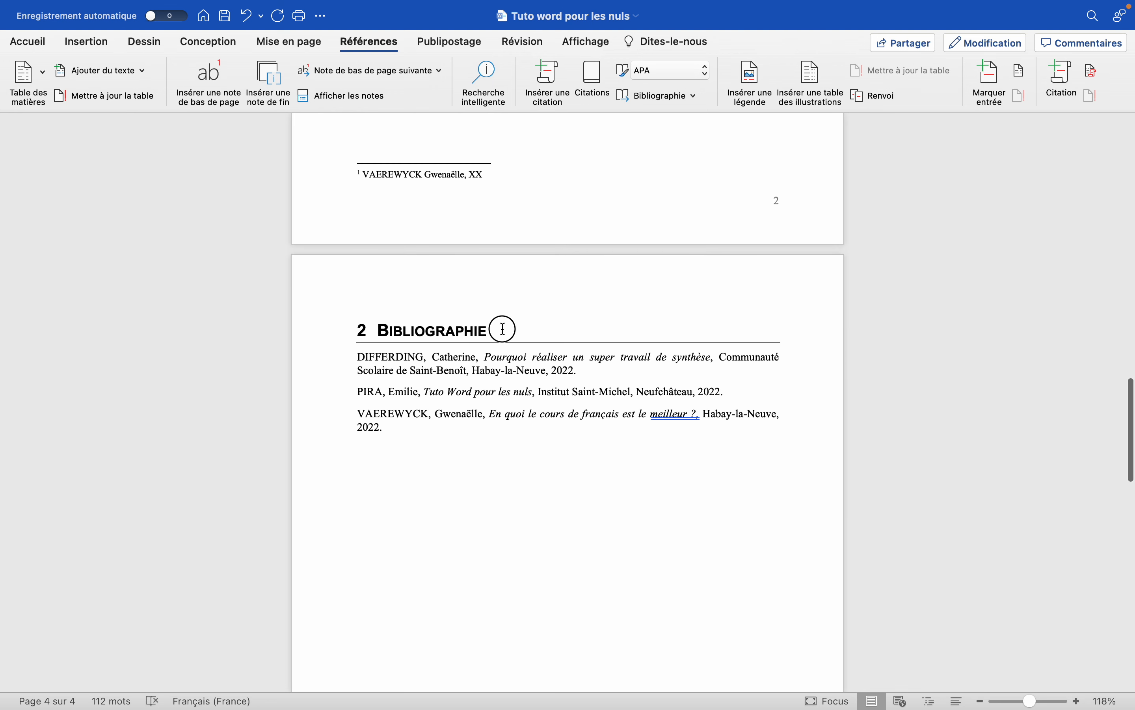
drag(504, 329, 385, 329)
scroll(384, 327, up, 15)
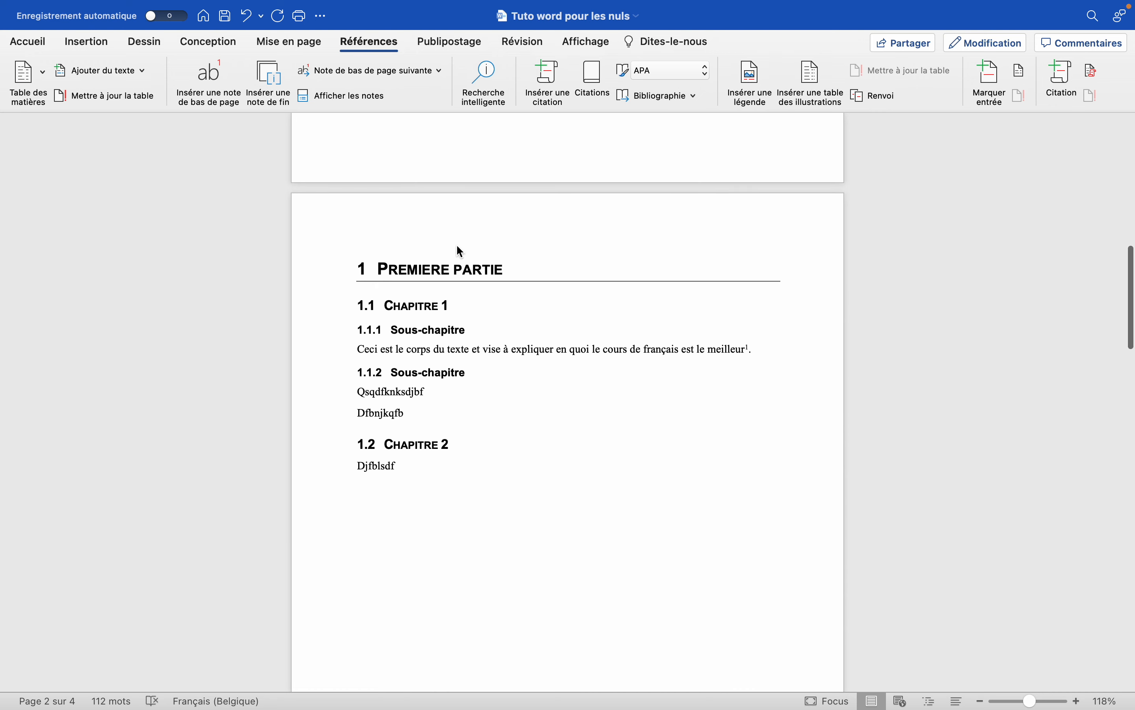
drag(514, 288, 377, 290)
scroll(380, 293, down, 15)
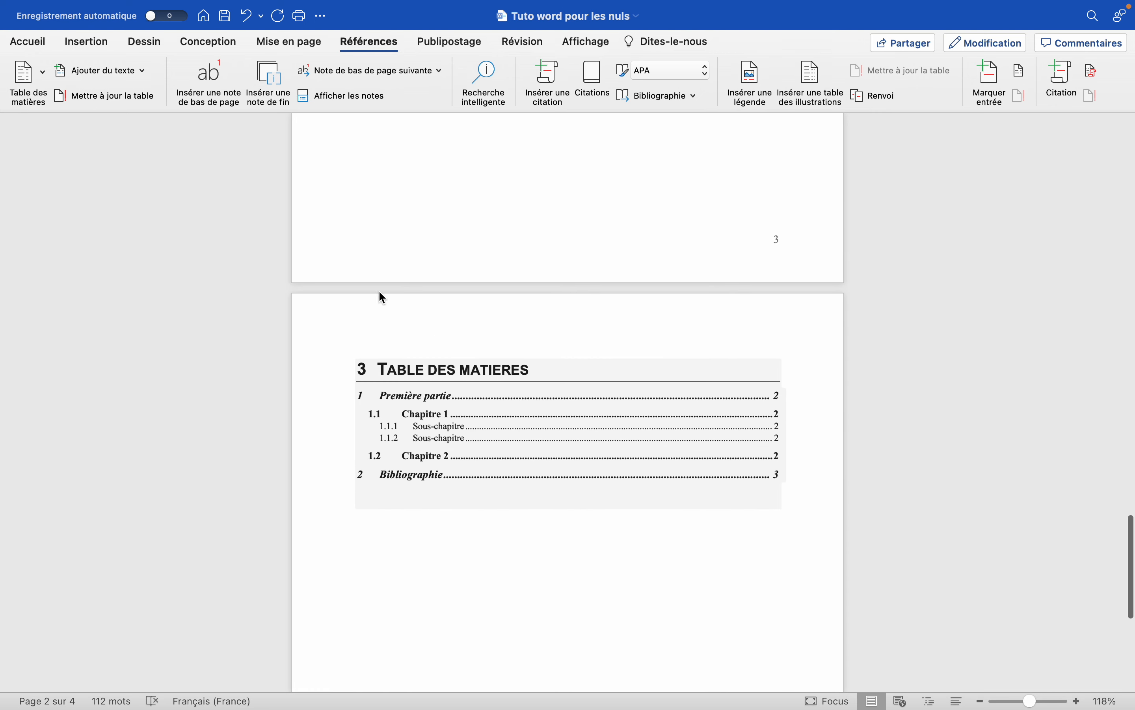
scroll(381, 295, down, 5)
click(458, 359)
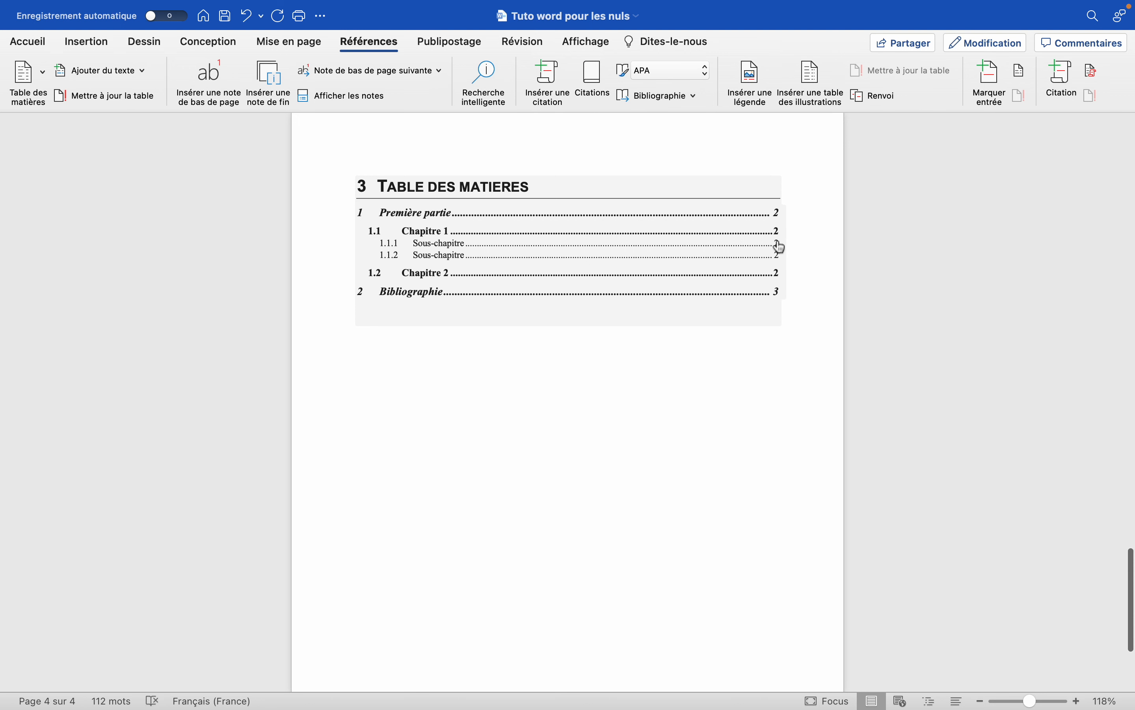
Follow the second "Sous-chapitre" entry in the table of contents to its heading, and return to the table.
click(446, 261)
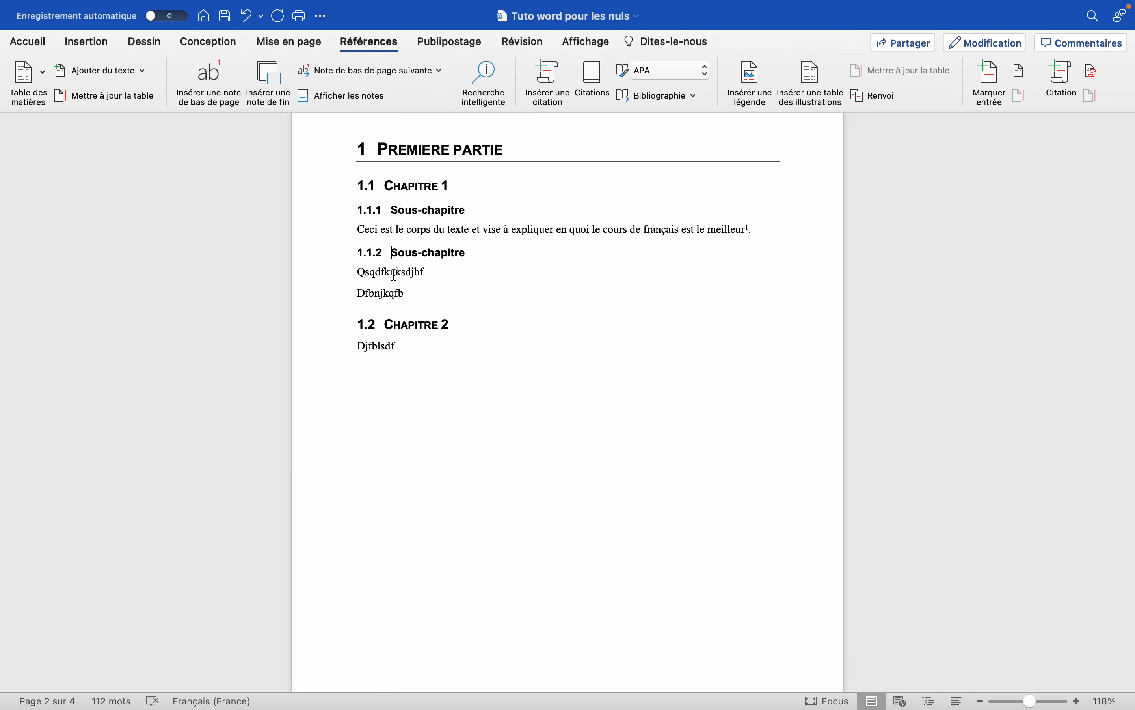
scroll(394, 275, down, 20)
scroll(394, 274, up, 10)
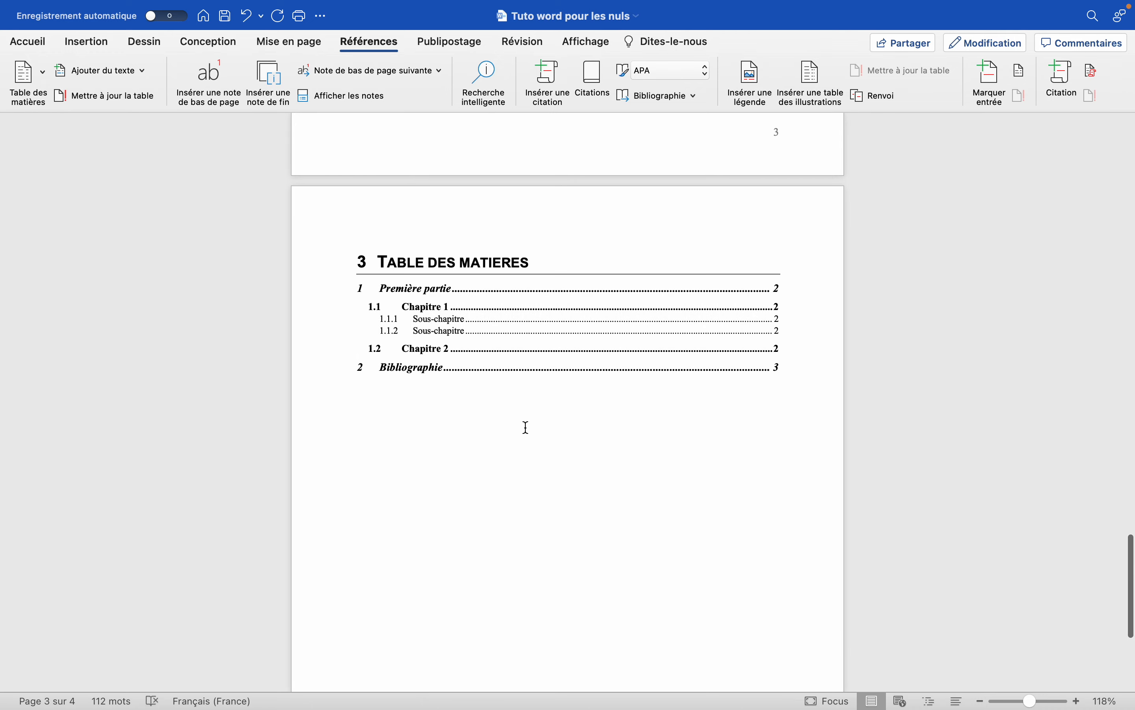
scroll(527, 426, down, 1)
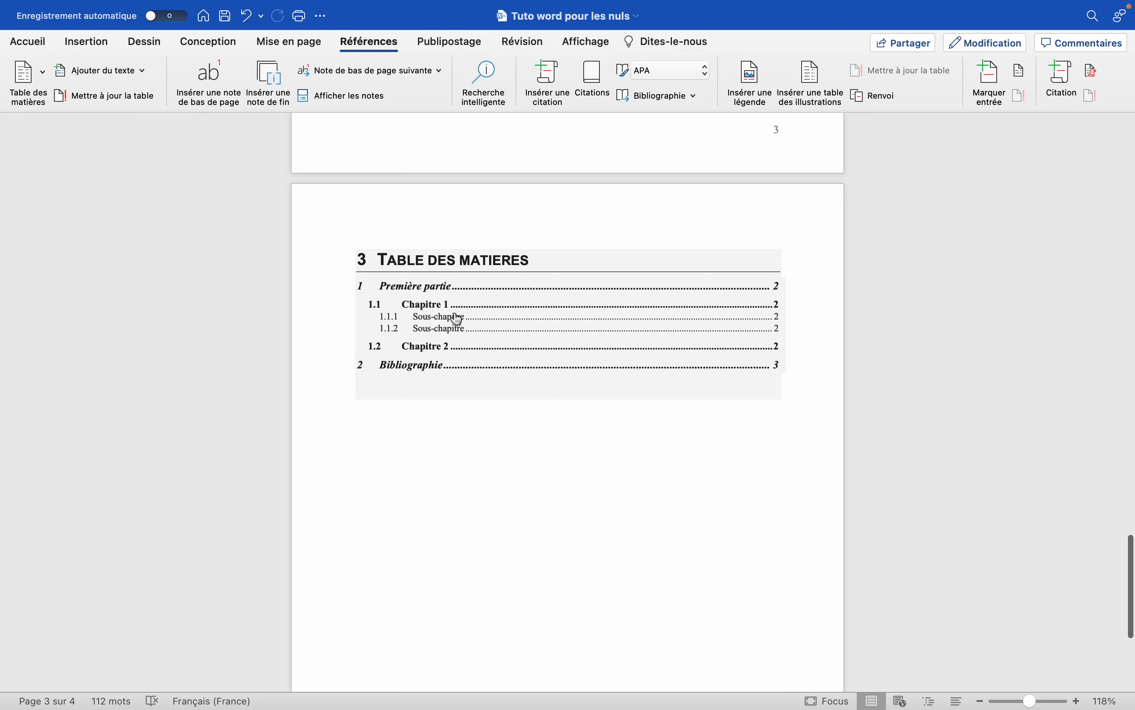
Rename the two subchapter headings under "Chapitre 1" as "Sous-chapitre 1" and "Sous-chapitre 2".
scroll(454, 323, up, 5)
scroll(455, 318, up, 20)
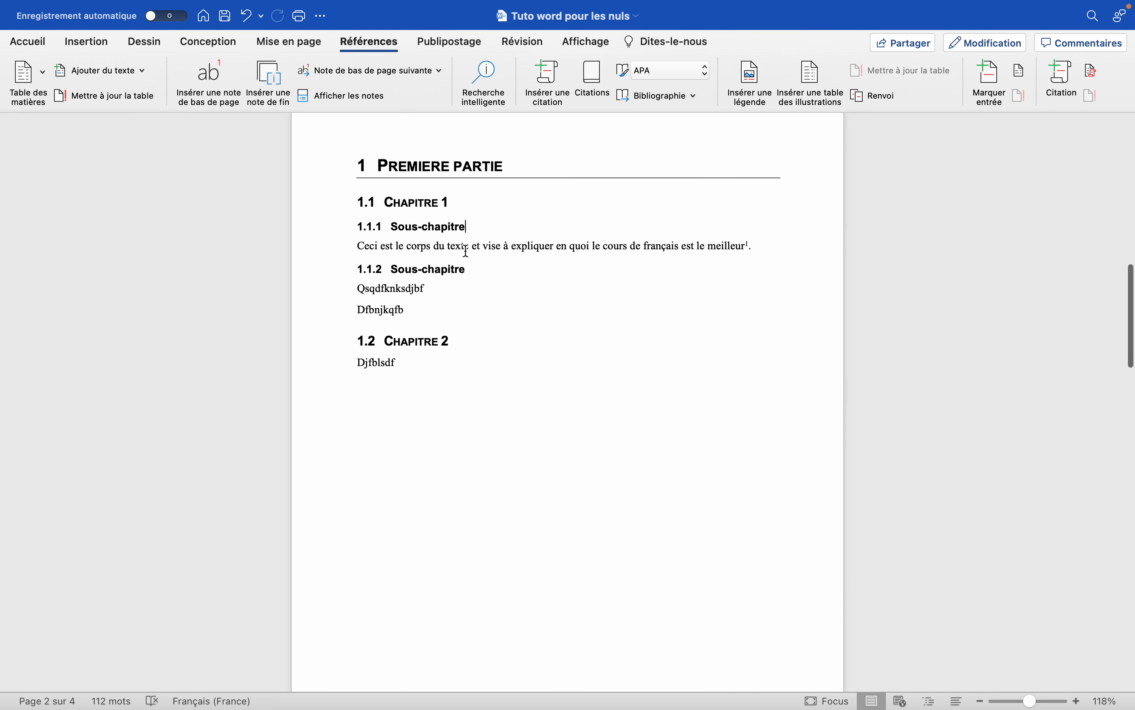
text(1)
click(474, 269)
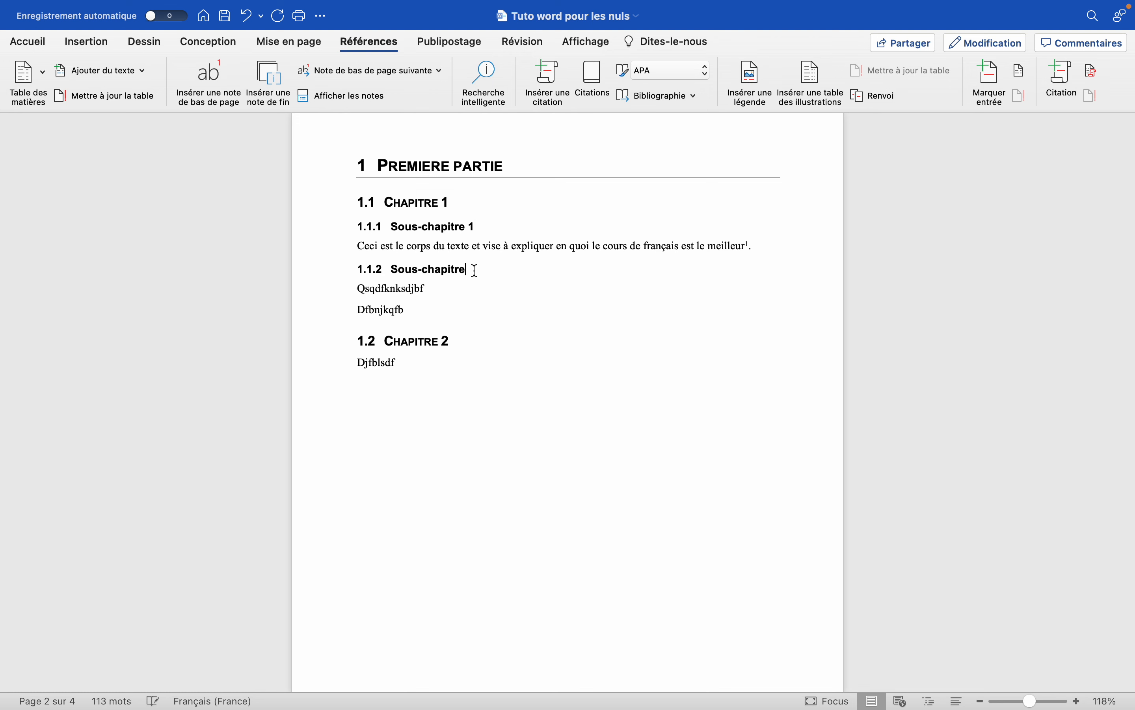
Append "dfknldf" to the last filler line under "Sous-chapitre 2" and add the lines "Sdjkqbsdf", "Sqdkjcb", "Sdcbk" and "sdkjcb" below it.
scroll(464, 299, down, 4)
click(430, 227)
text(dfknldf)
key(Return)
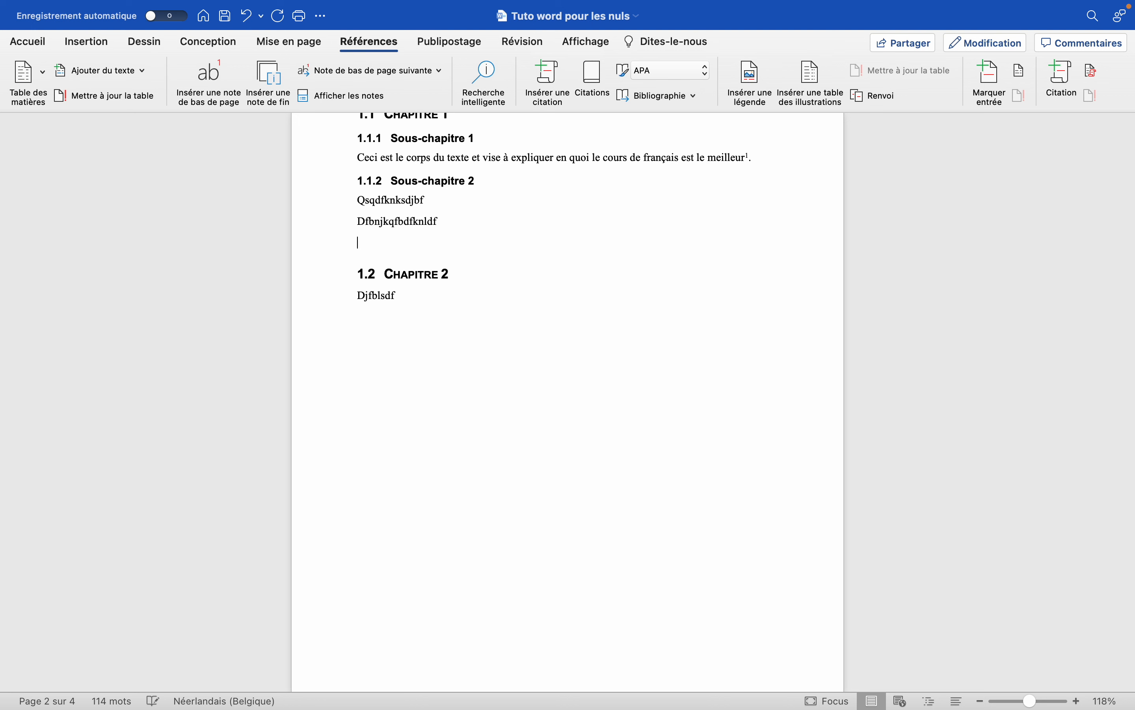
text(Sdjkqbsdf)
key(Return)
text(sqdkjcb)
key(Return)
text(sd)
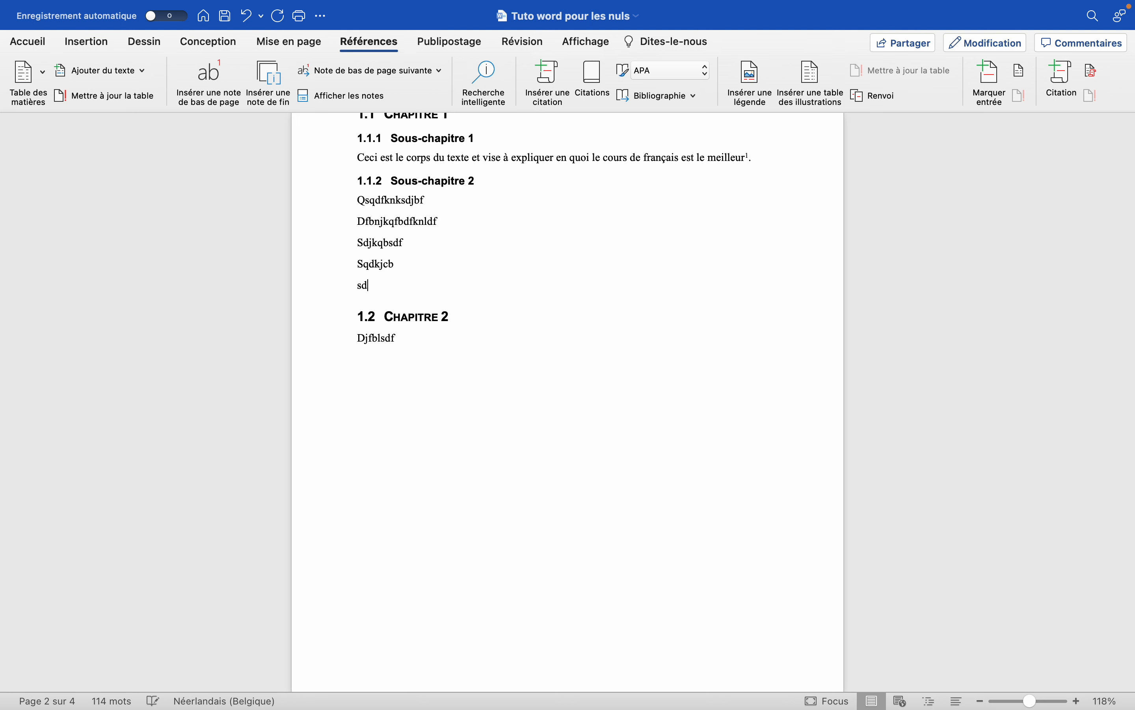
text(cbk)
key(Return)
text(sdkjcb)
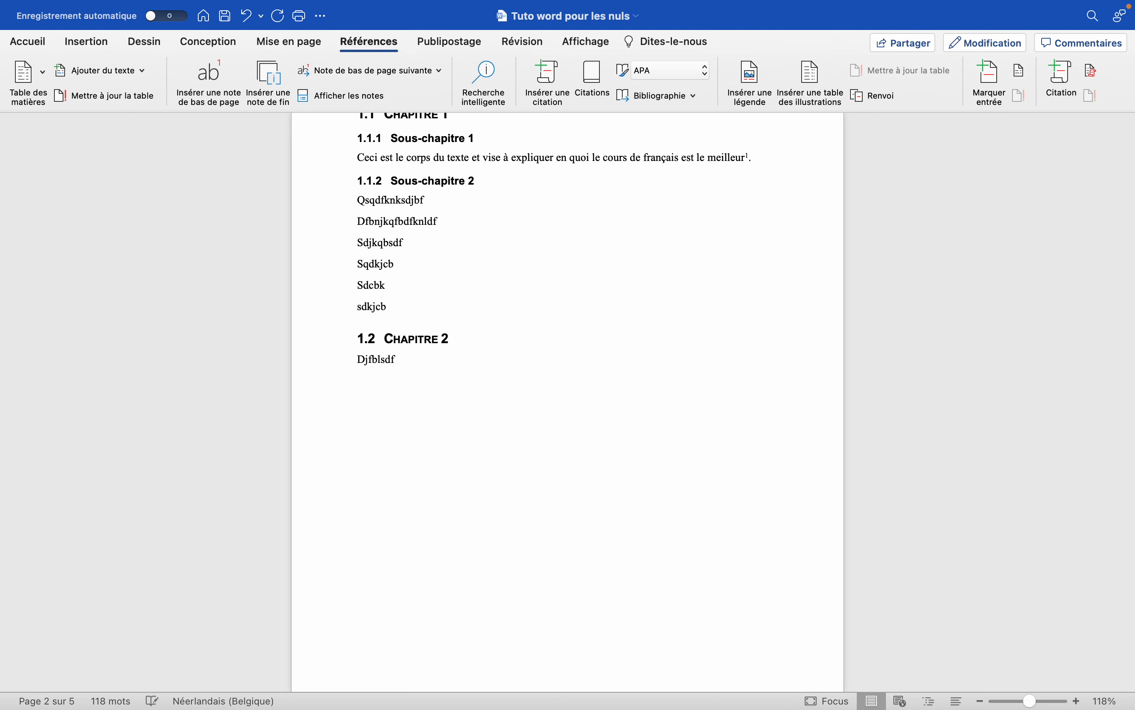
Move the "Chapitre 2" heading to a new page with a page break and remove the empty line above it.
key(Return)
key(super+Return)
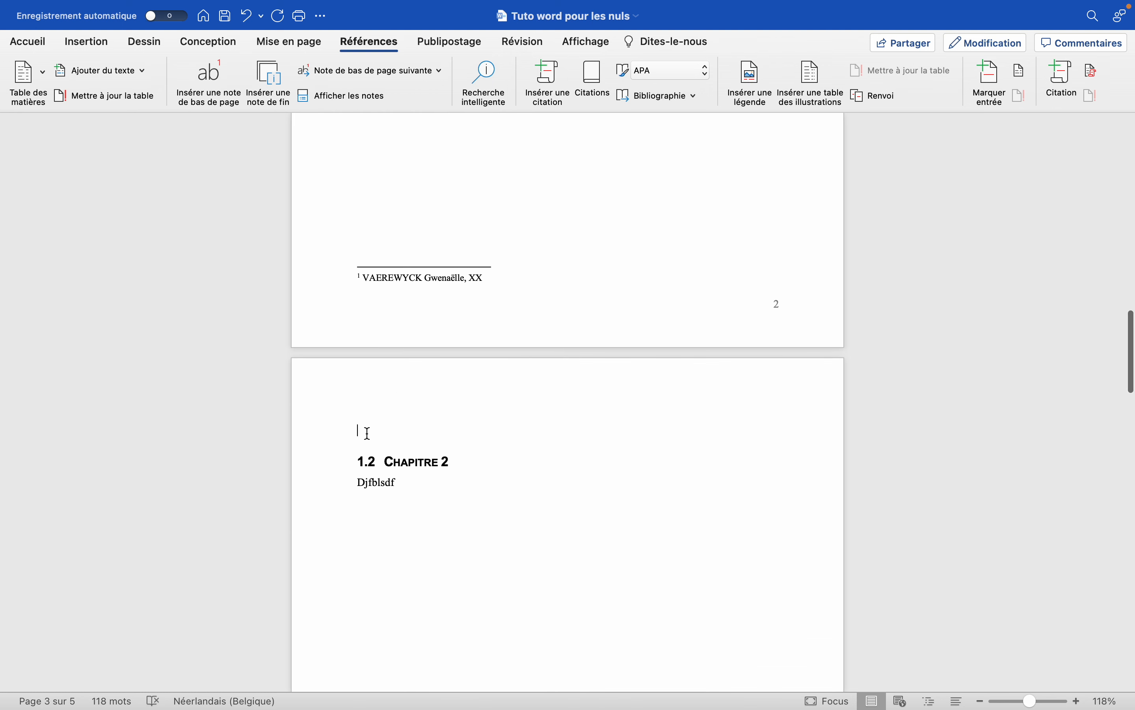
key(Delete)
scroll(369, 433, down, 3)
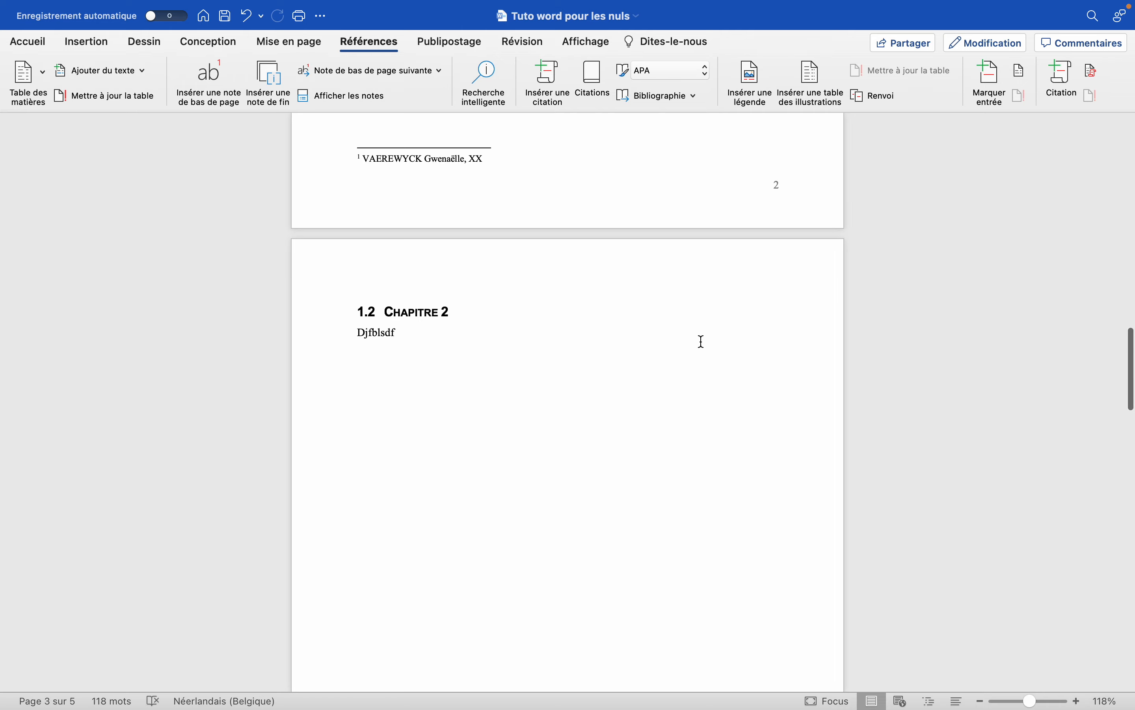
Update the entire table of contents, including headings and page numbers.
scroll(701, 340, down, 15)
scroll(817, 404, down, 20)
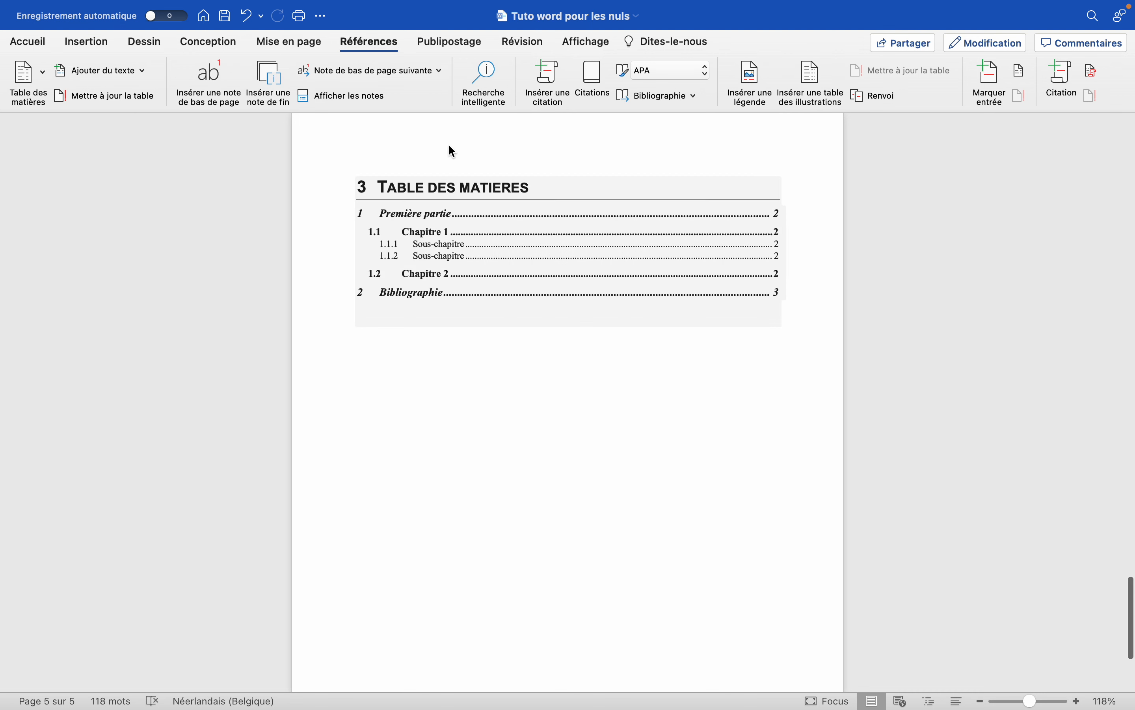
click(414, 187)
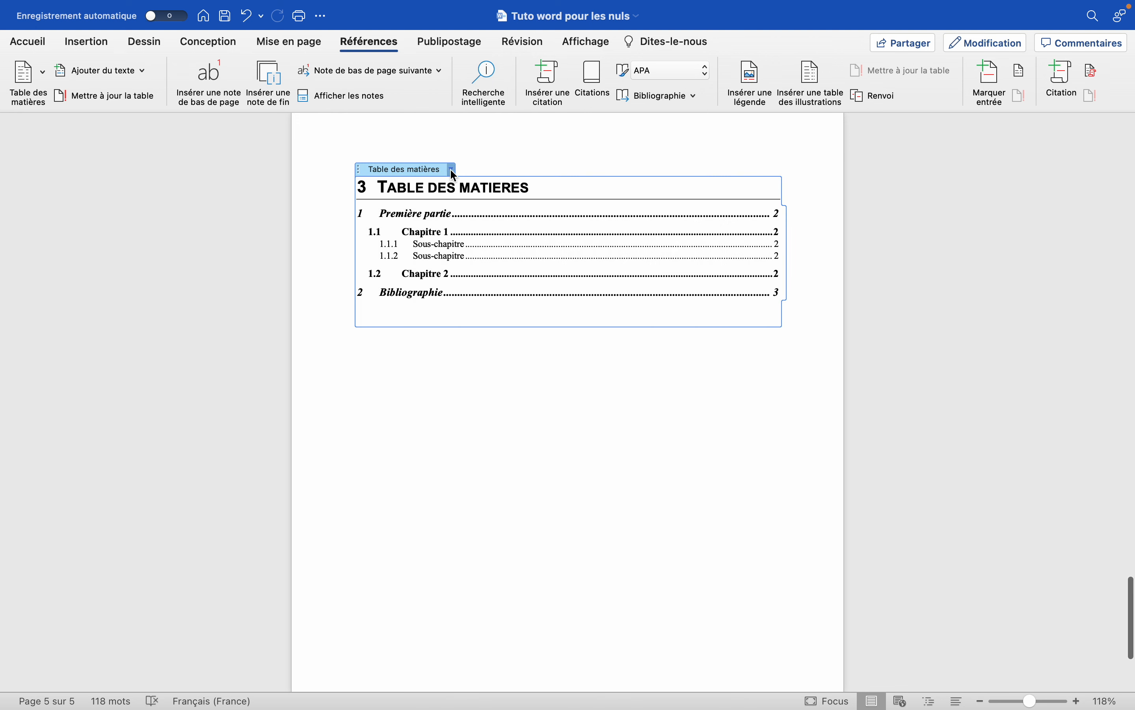
click(452, 170)
click(511, 189)
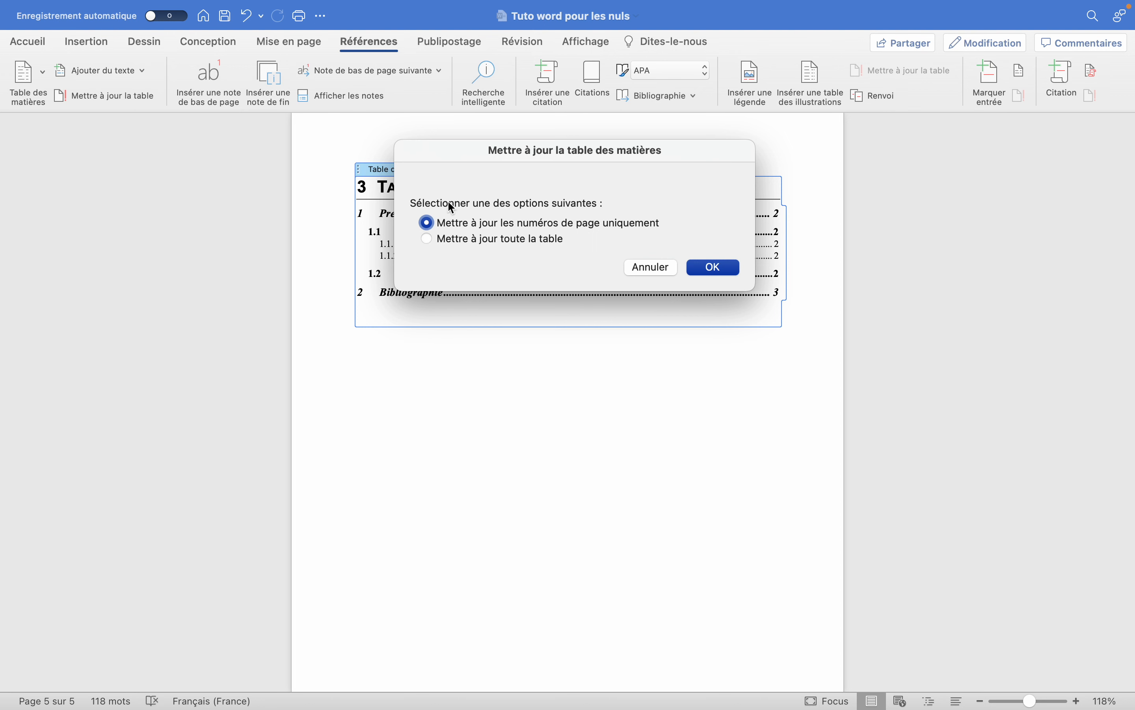
click(427, 239)
click(726, 271)
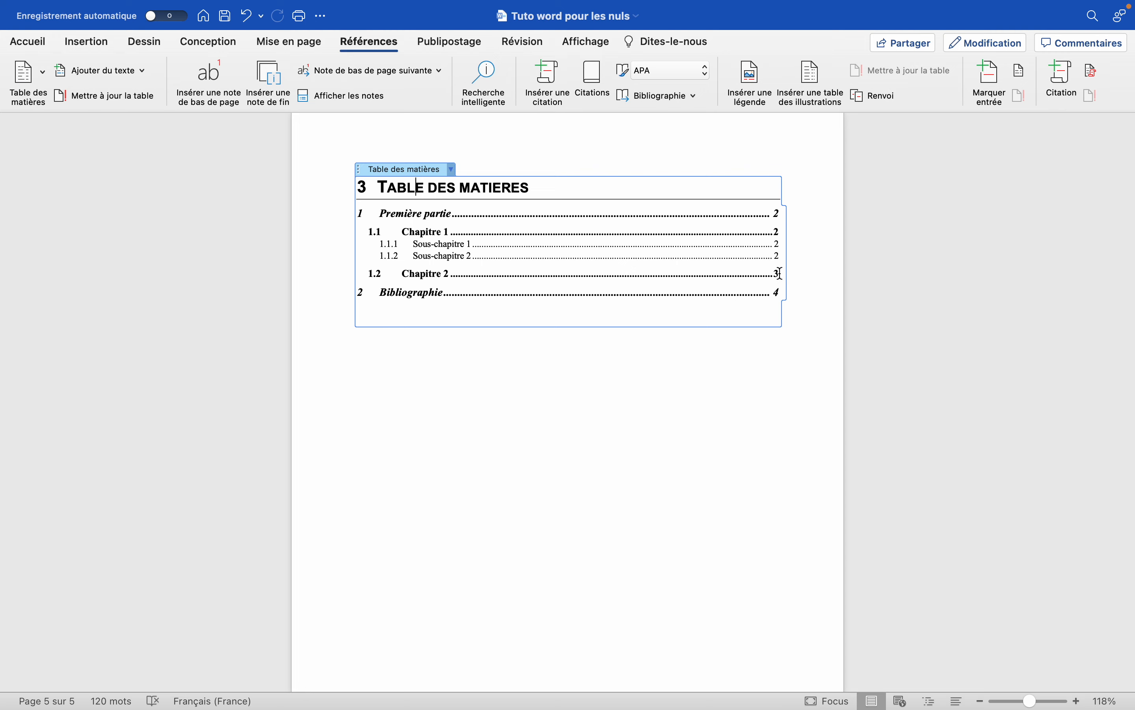
scroll(704, 380, up, 10)
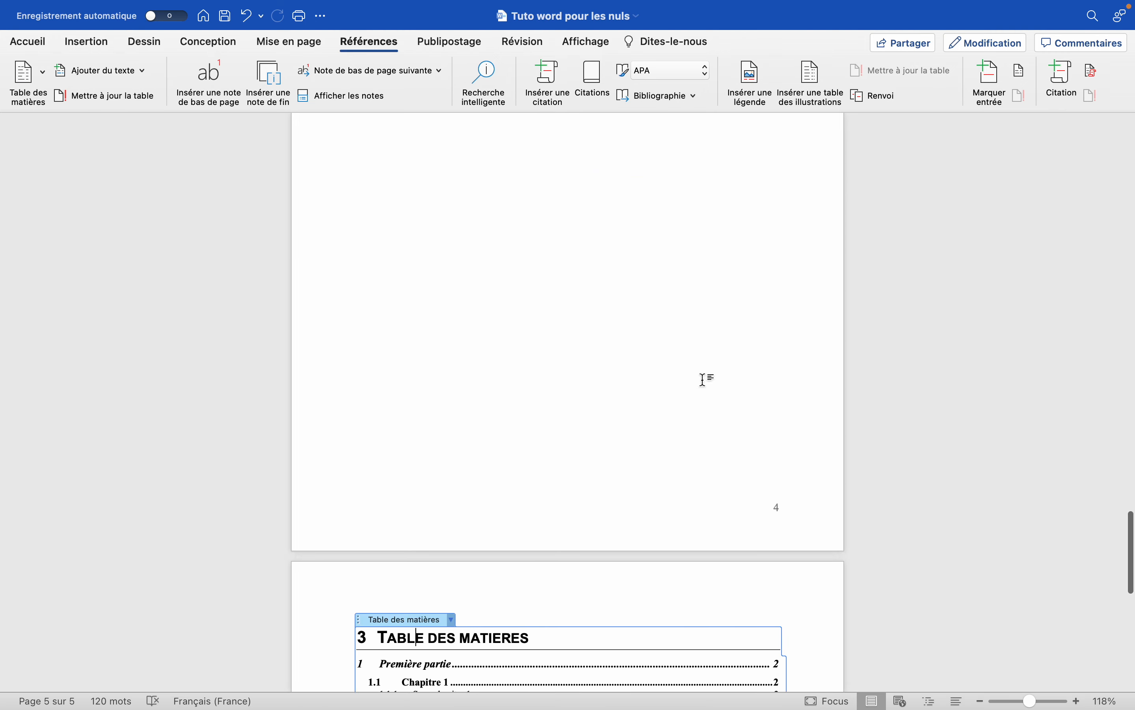
Check the numbered headings, their page positions and the heading styles against the updated table of contents.
scroll(704, 380, up, 15)
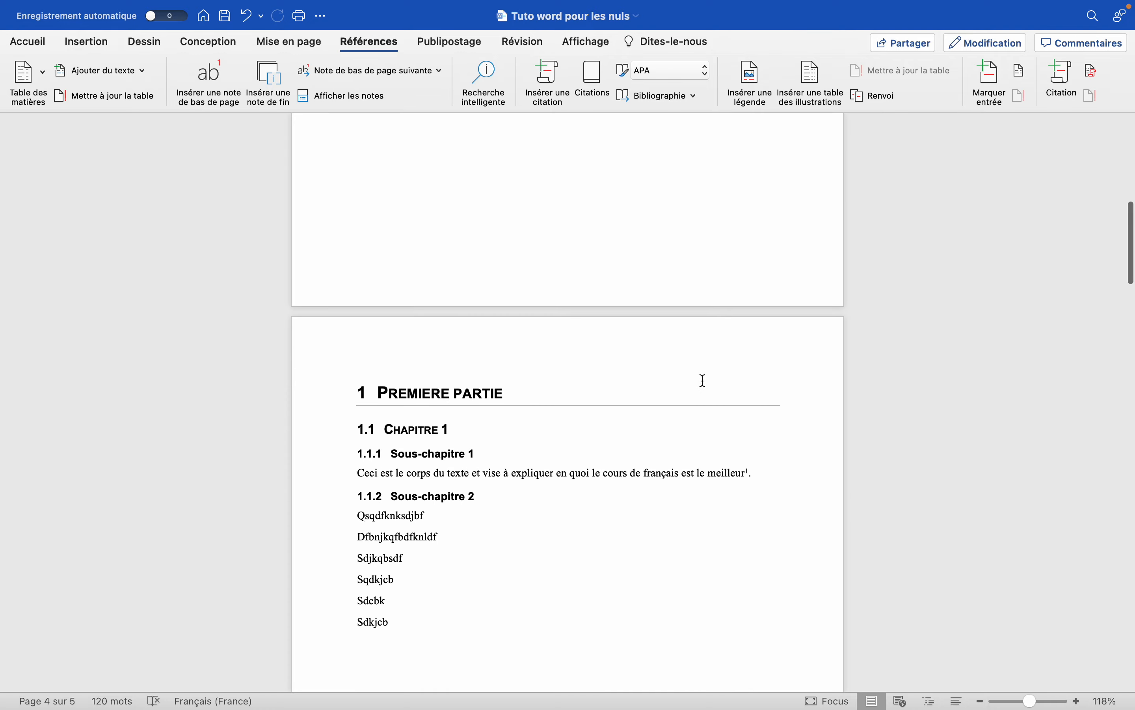
scroll(704, 380, down, 5)
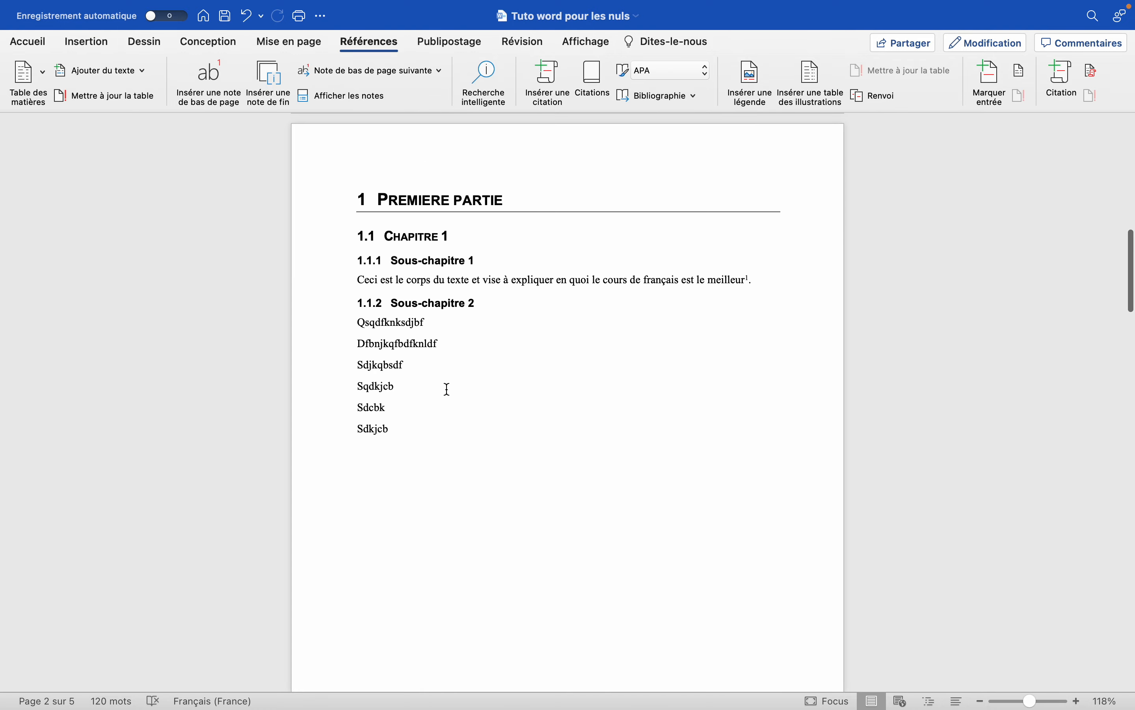
click(29, 42)
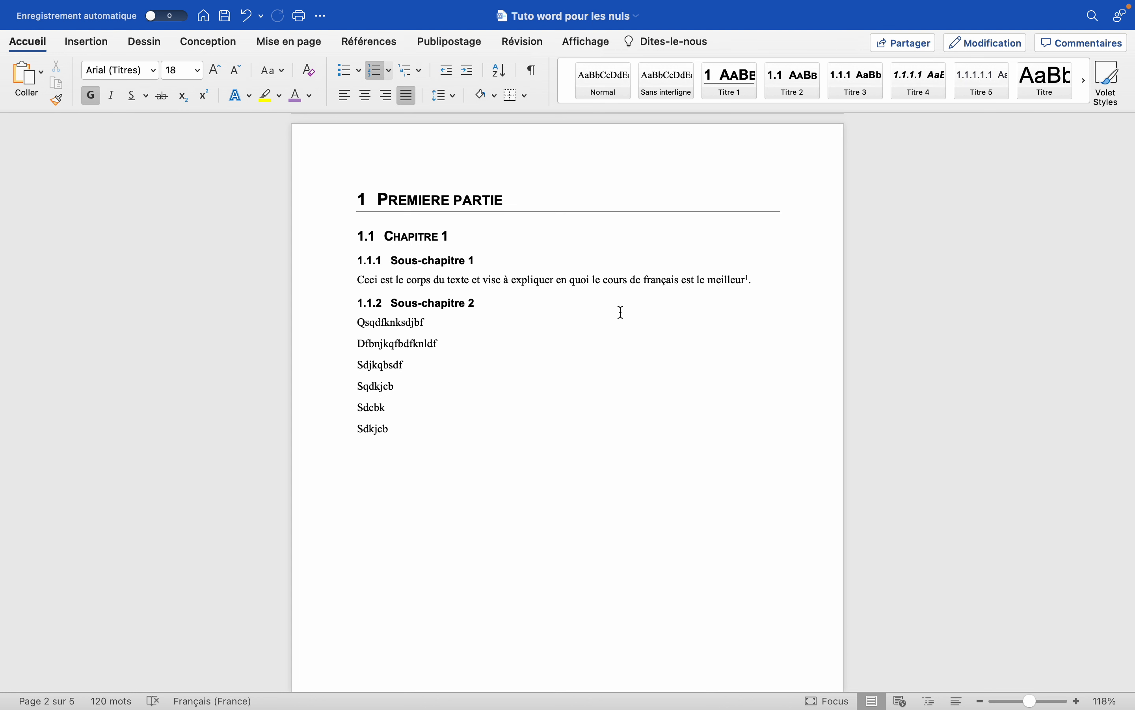
scroll(554, 389, down, 2)
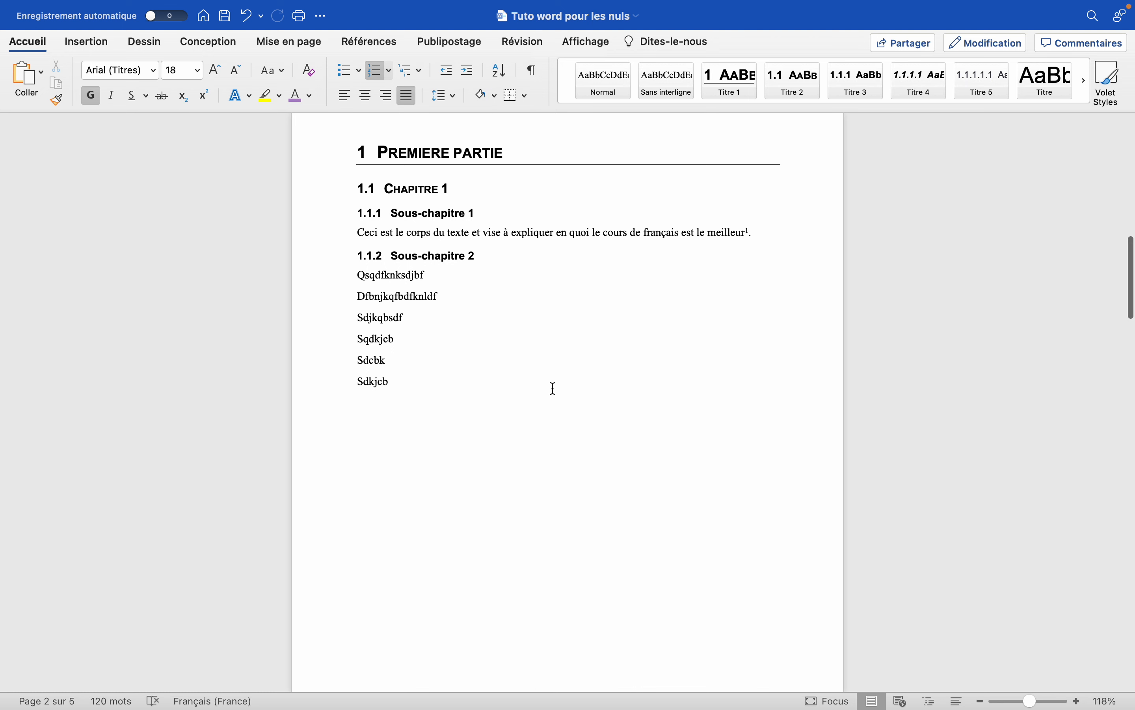
scroll(554, 388, down, 15)
scroll(554, 389, down, 10)
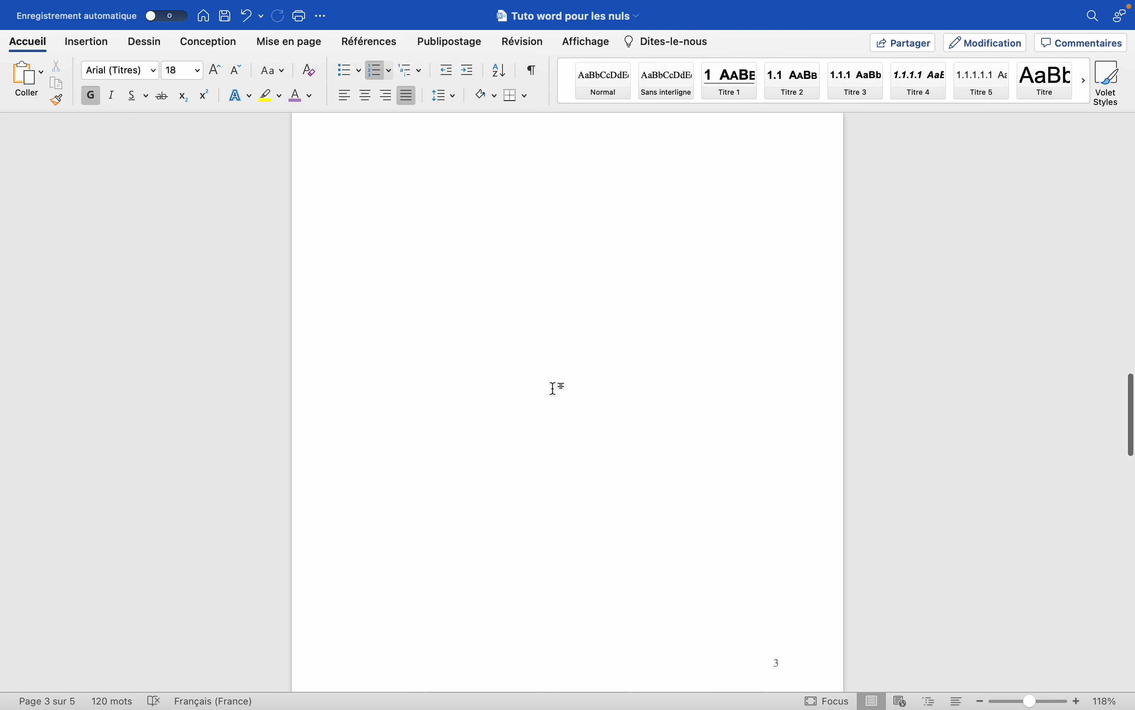
scroll(554, 388, down, 15)
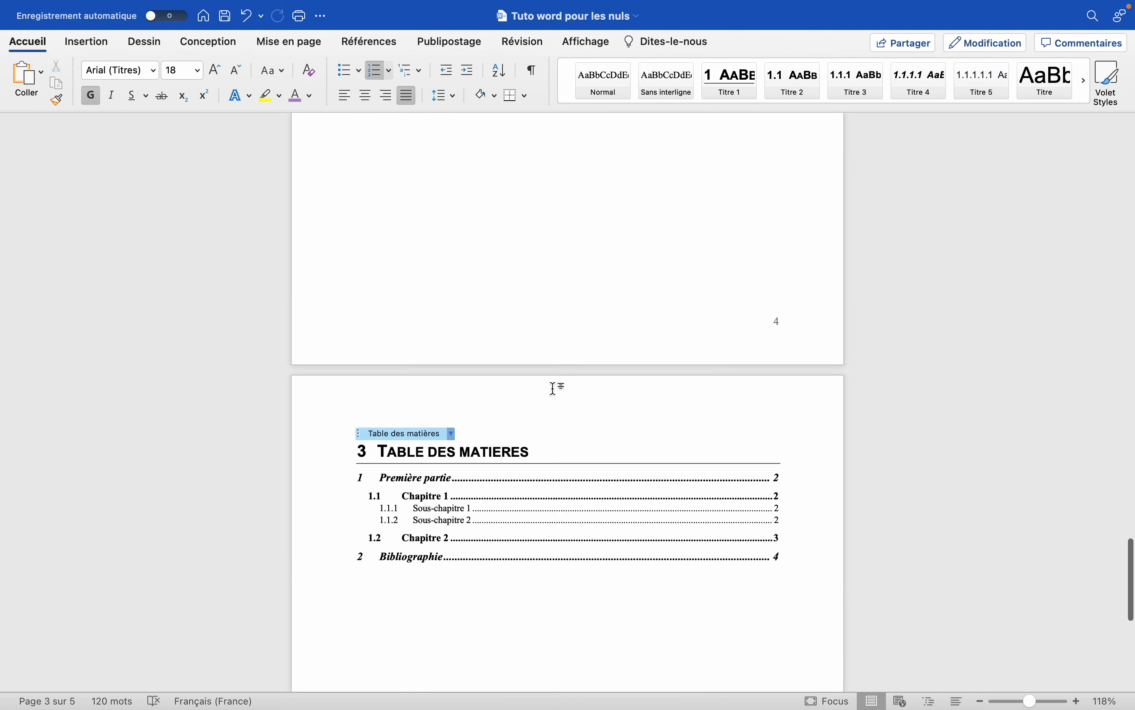
Add a manual numbered contents entry "Première partie" with dot leaders and page number 7 below the table of contents.
click(422, 416)
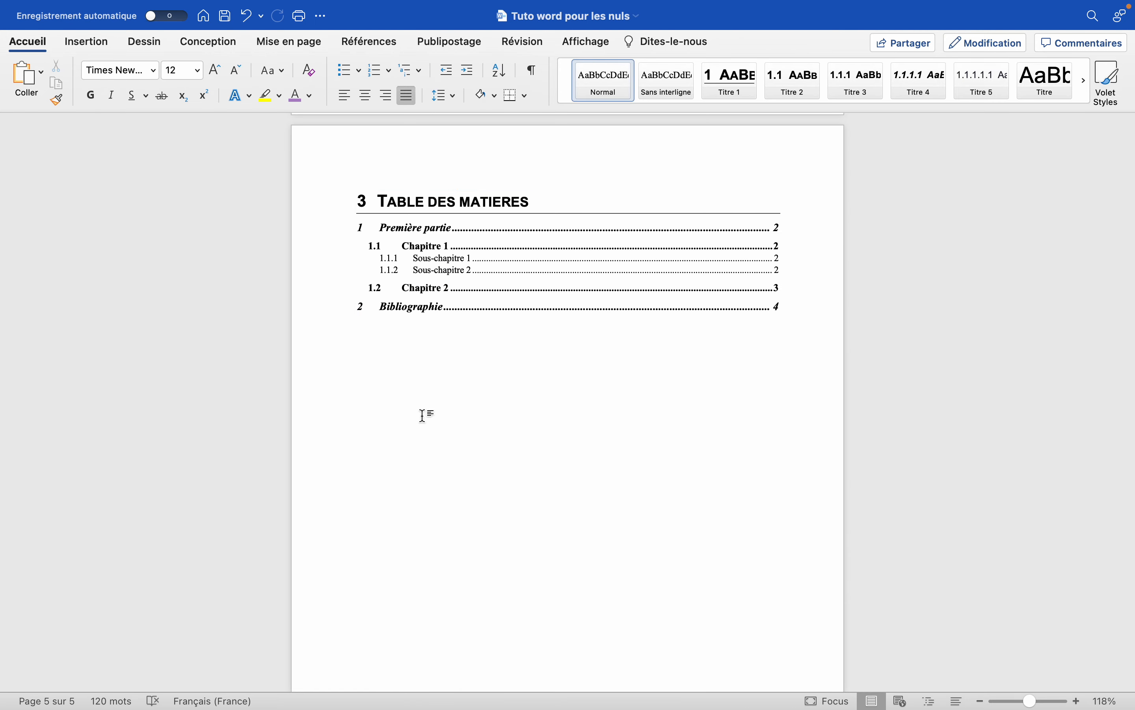
text(1. Premi)
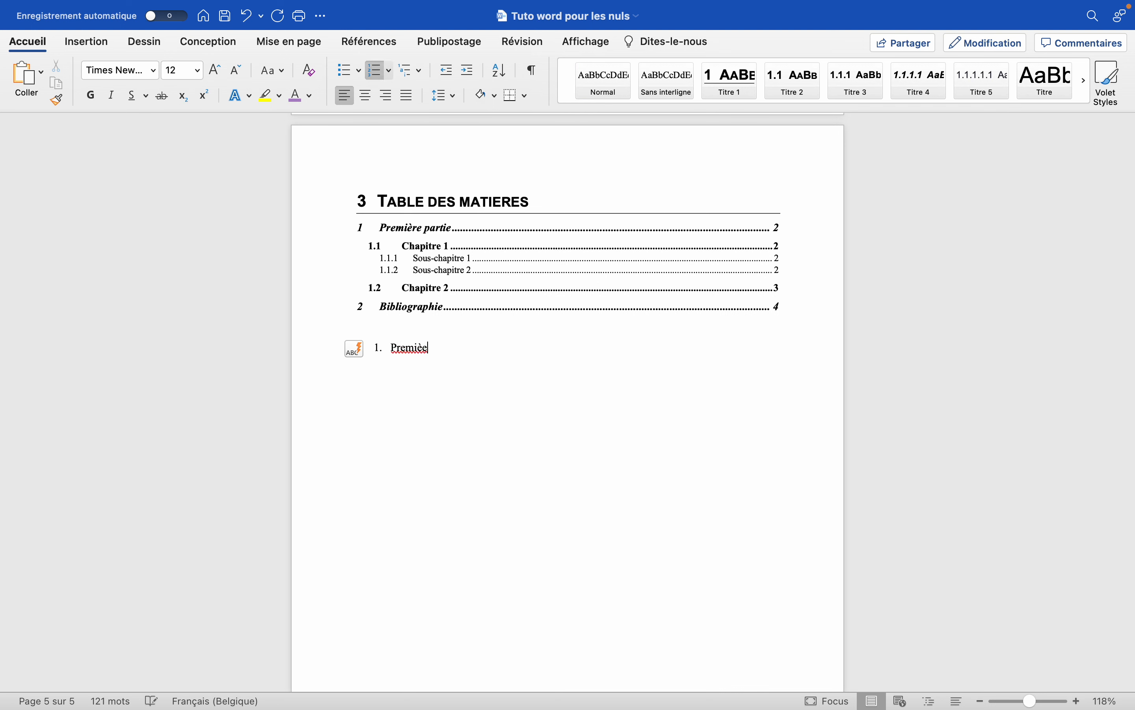
text(ère part)
text(ie .....)
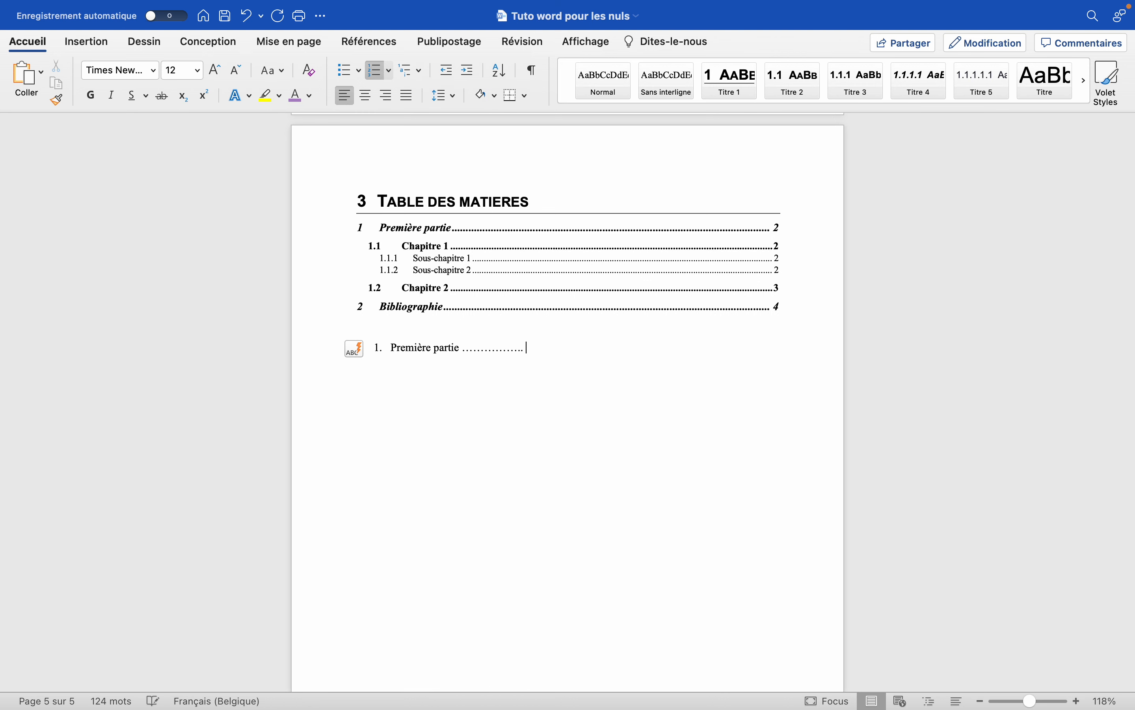
text( 7)
Delete the manual "Première partie" entry and its list numbering below the table of contents.
drag(564, 351, 395, 364)
key(BackSpace)
key(BackSpace)
key(BackSpace)
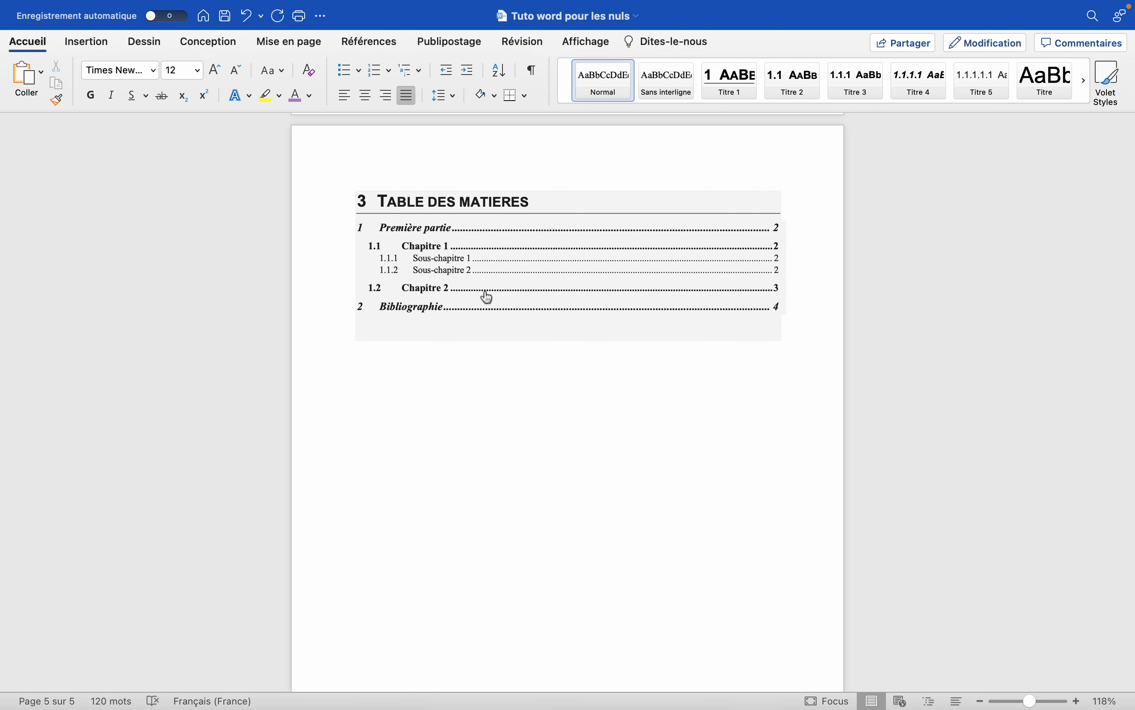
Review the finished paper's numbered headings, footnote, page numbers, bibliography and table of contents.
scroll(432, 280, up, 20)
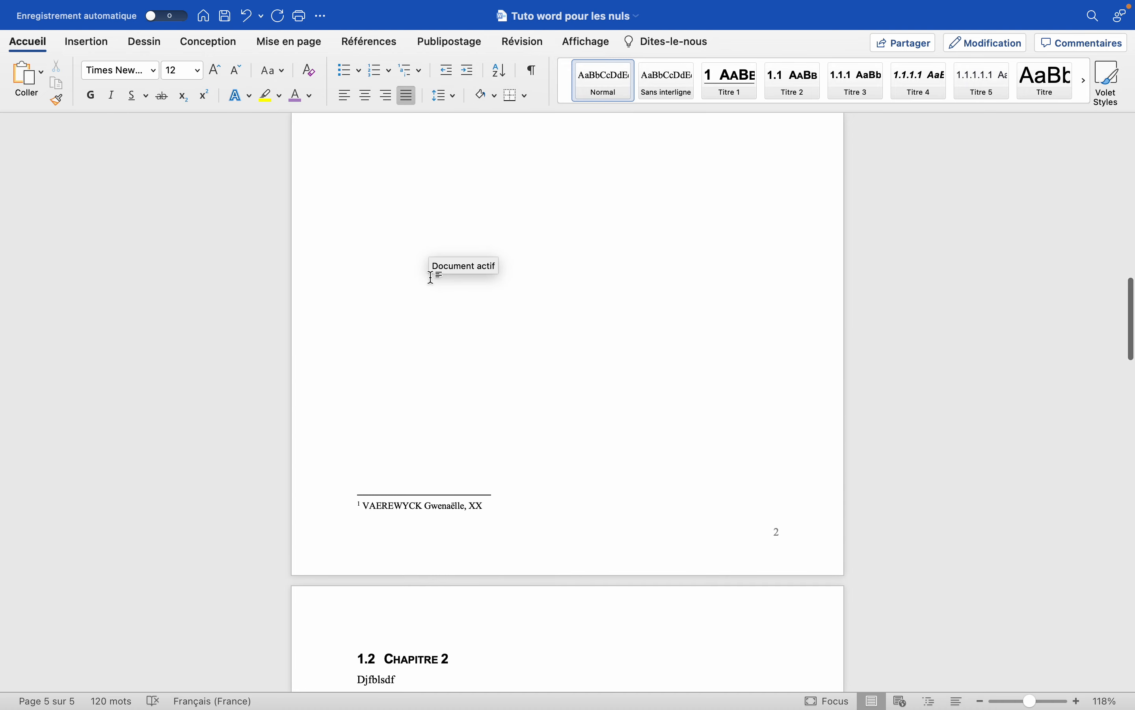
scroll(432, 278, up, 10)
scroll(432, 278, down, 15)
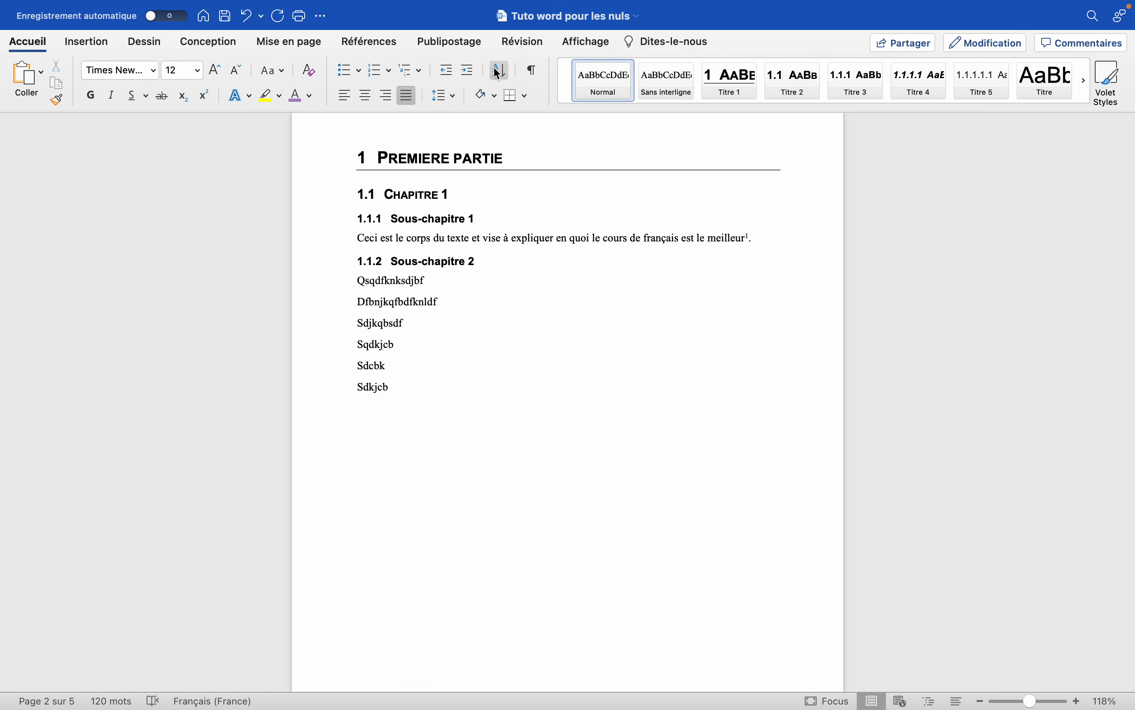
scroll(441, 302, down, 15)
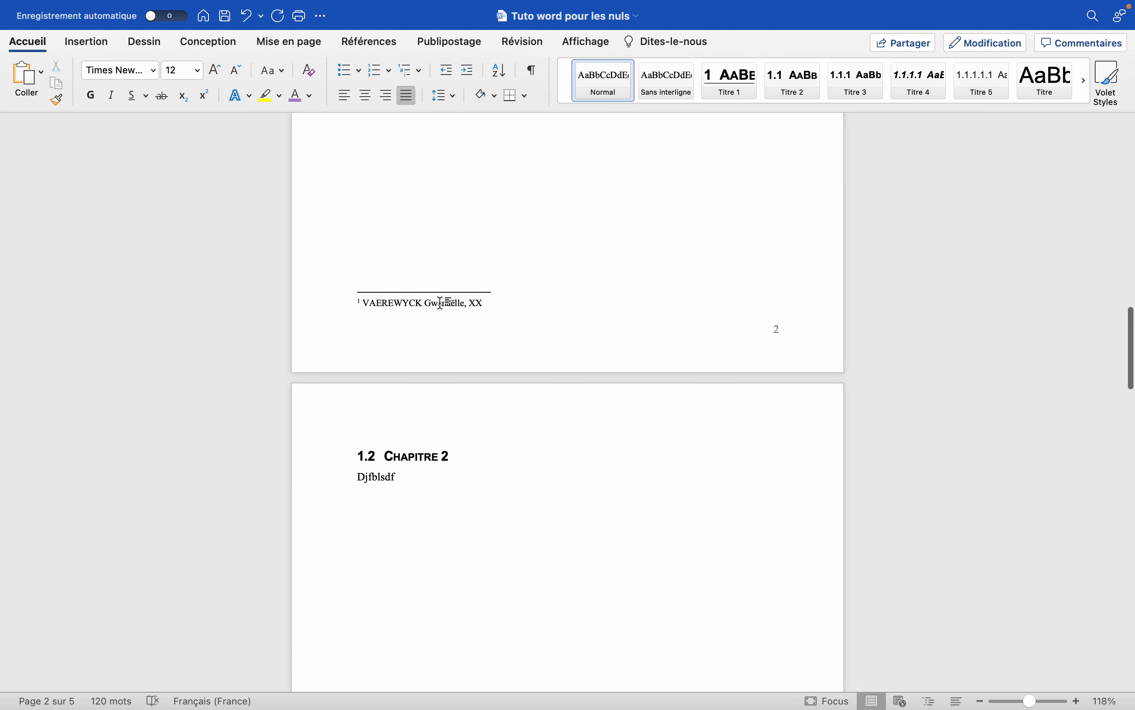
scroll(441, 304, down, 18)
scroll(439, 303, up, 4)
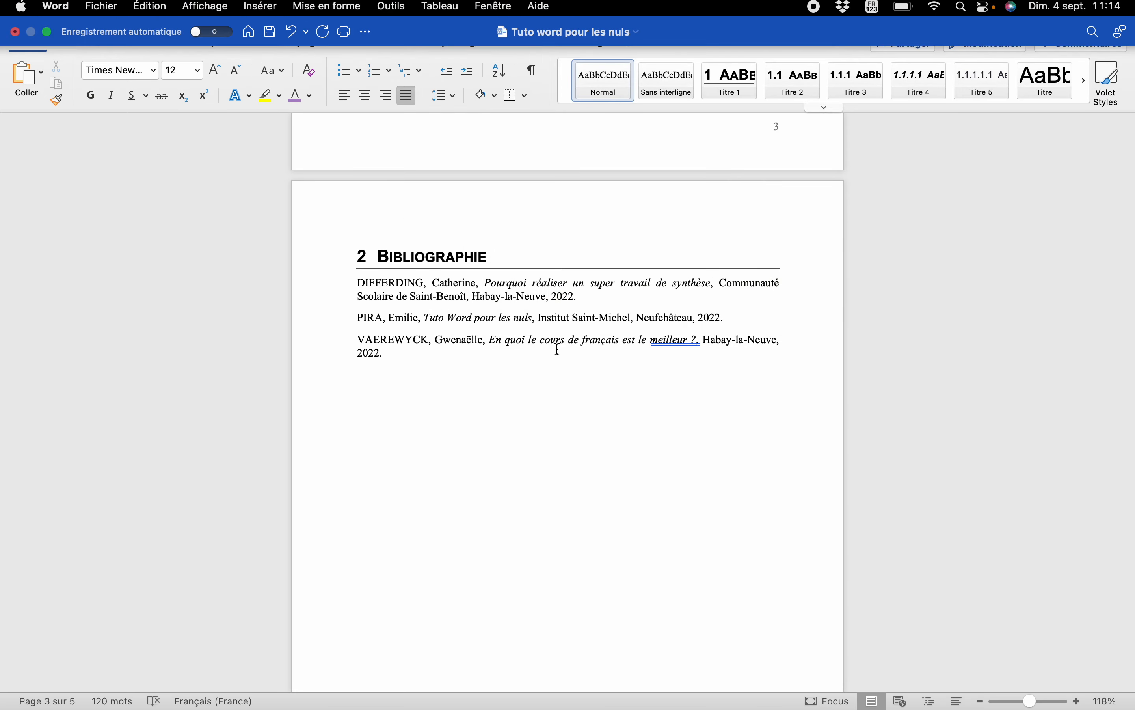
scroll(558, 349, up, 3)
scroll(460, 341, up, 10)
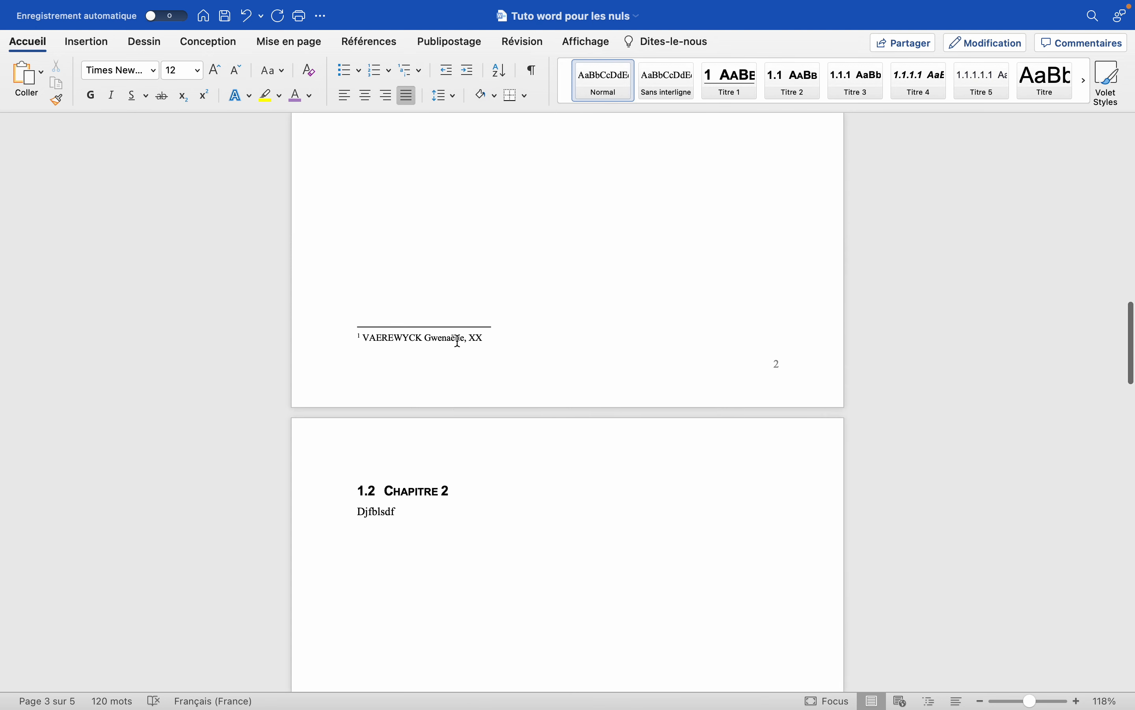
scroll(460, 341, up, 3)
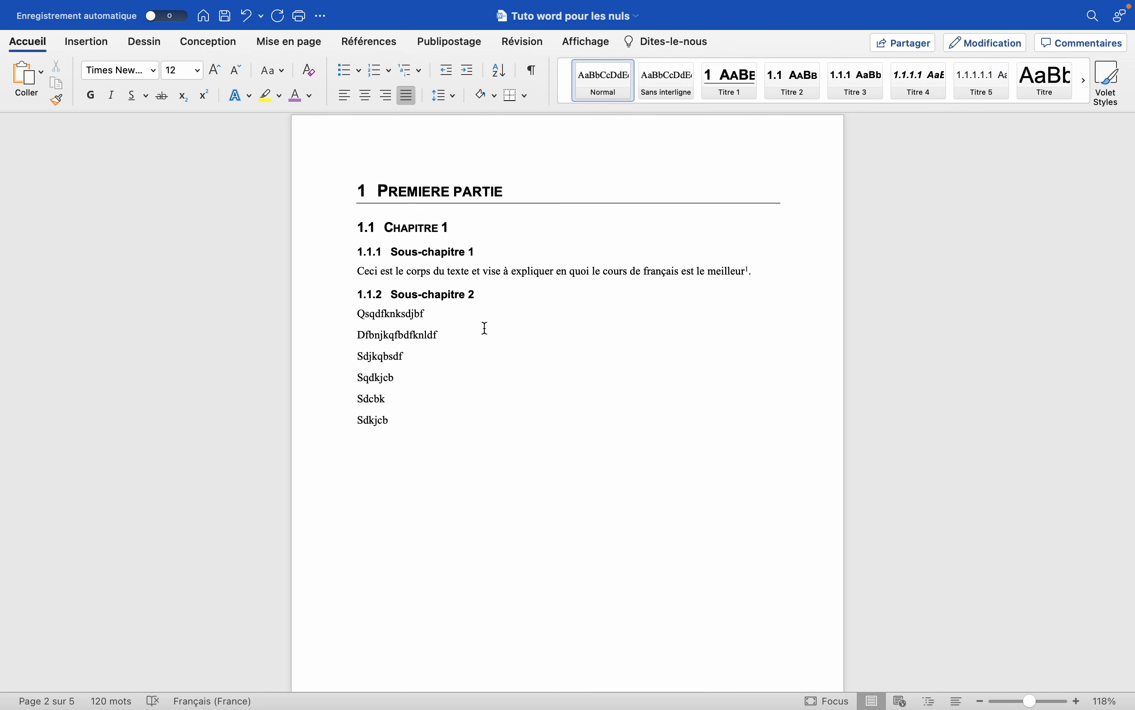
scroll(425, 400, down, 10)
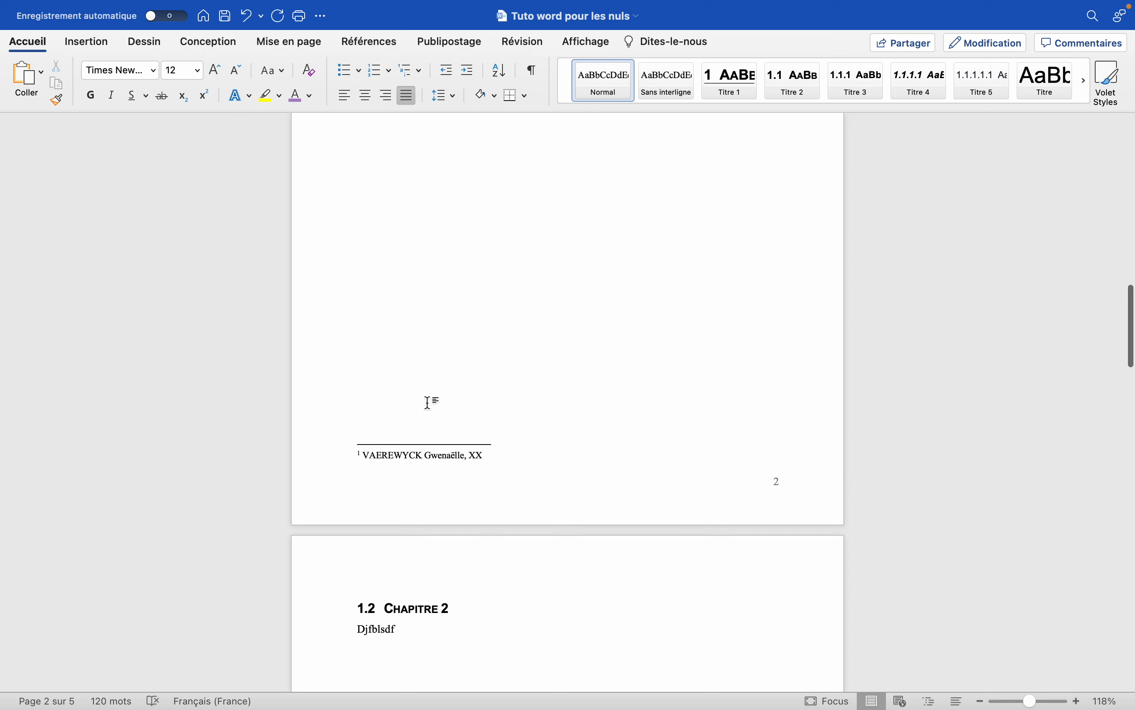
scroll(657, 313, up, 7)
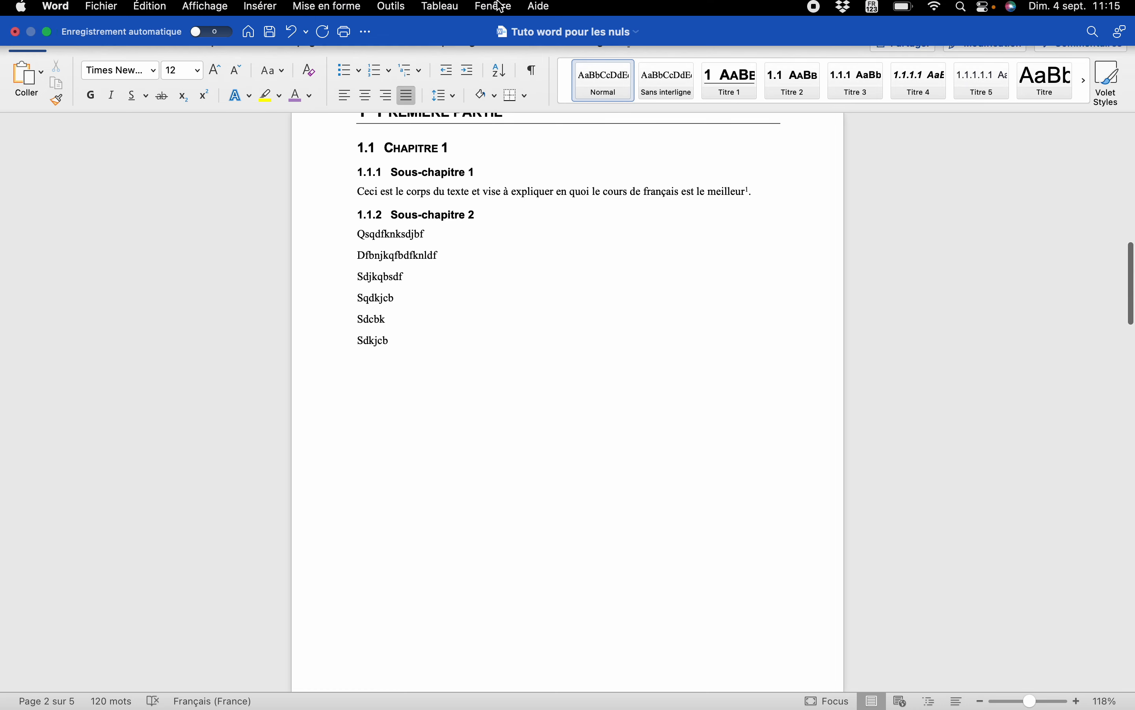
scroll(408, 285, down, 4)
scroll(408, 285, up, 5)
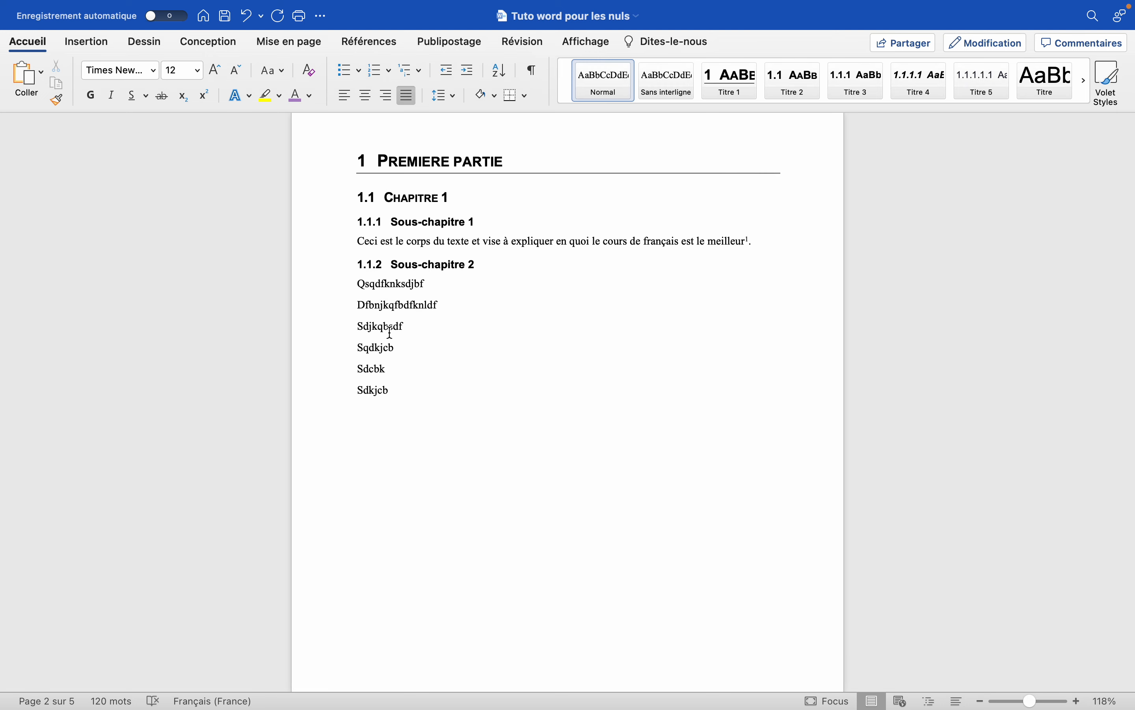
scroll(391, 332, up, 15)
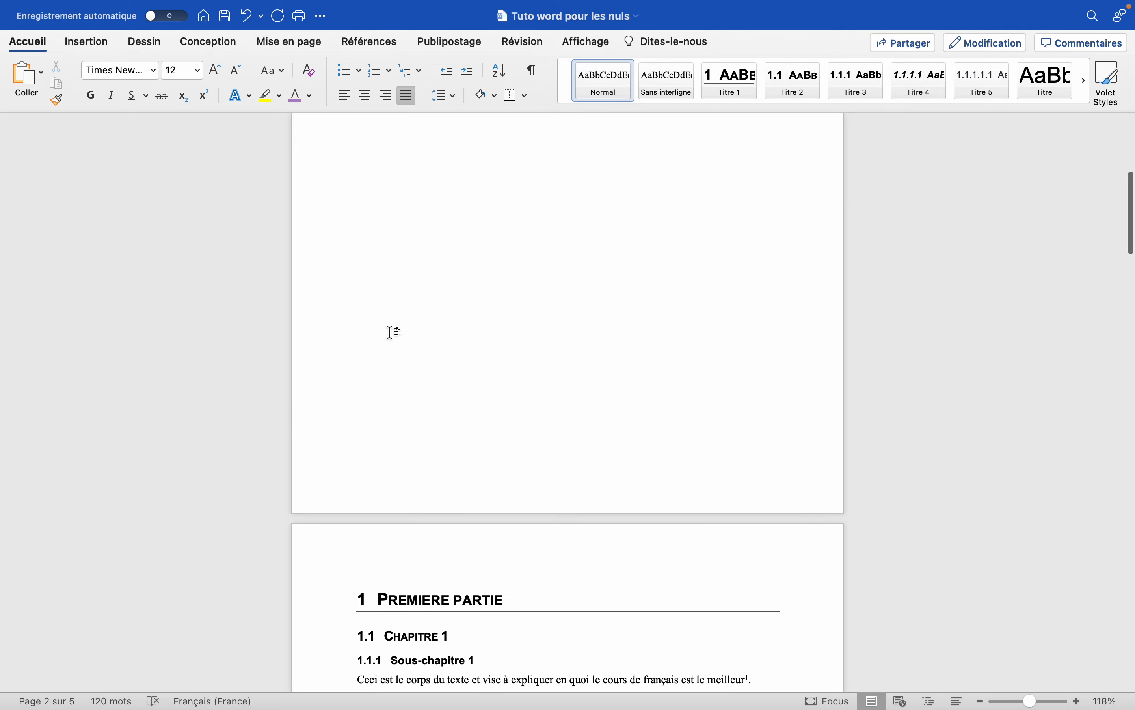
scroll(391, 332, down, 20)
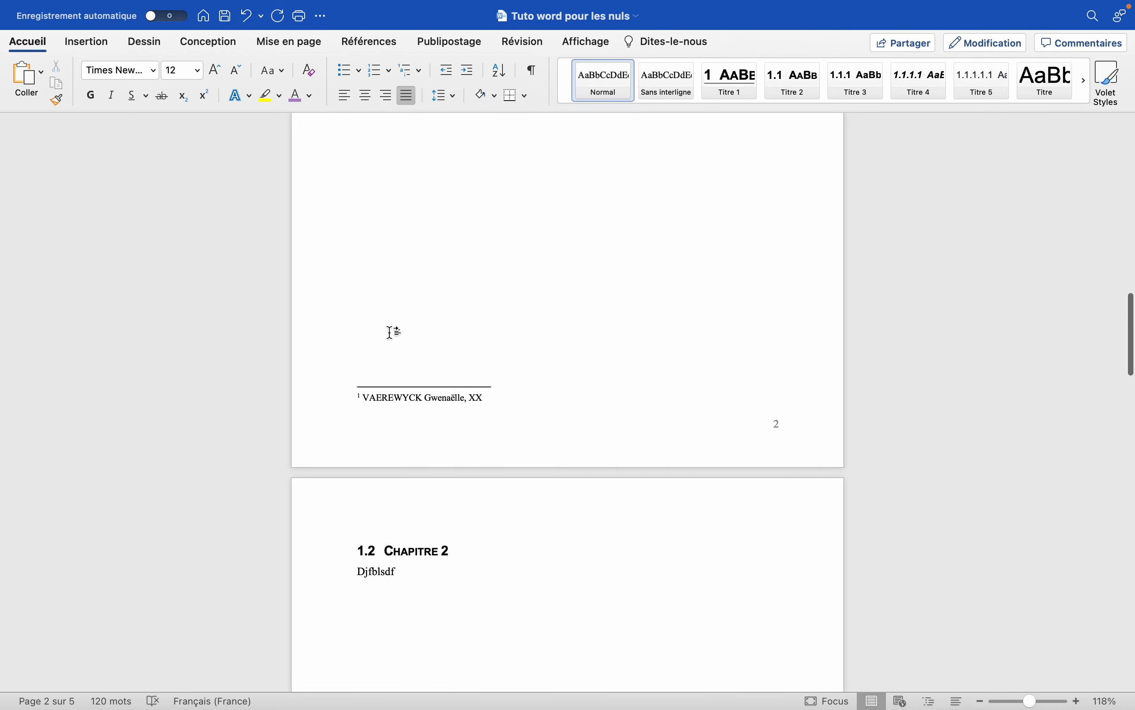
scroll(391, 332, down, 20)
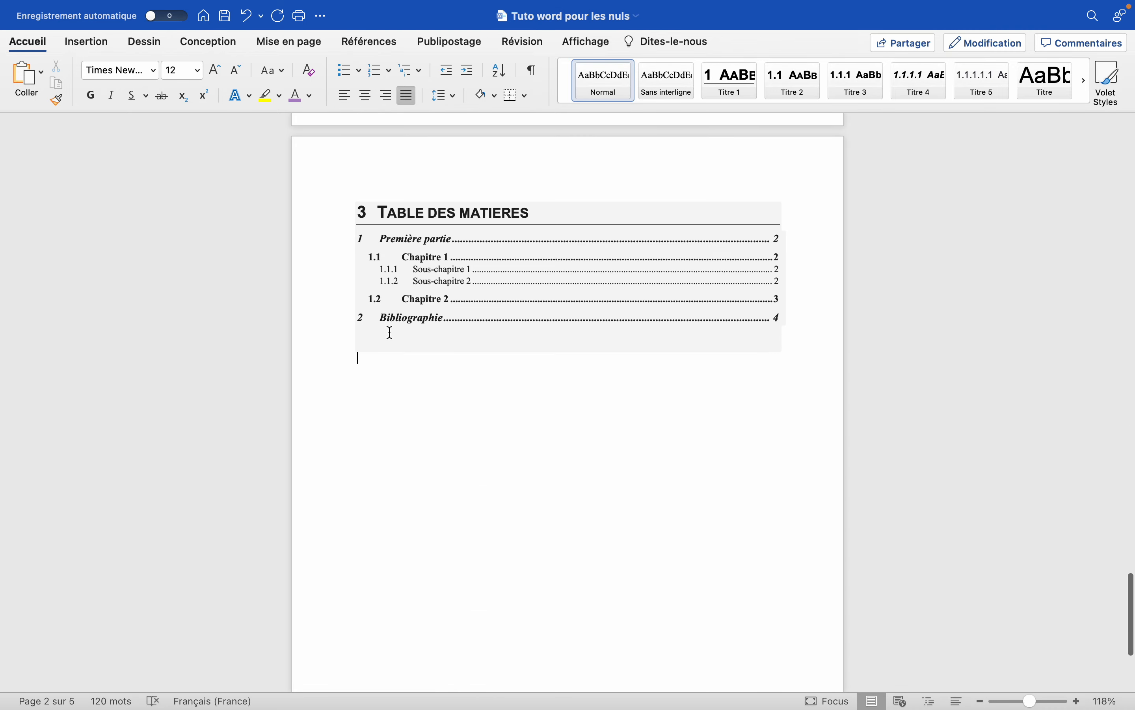
scroll(391, 332, up, 20)
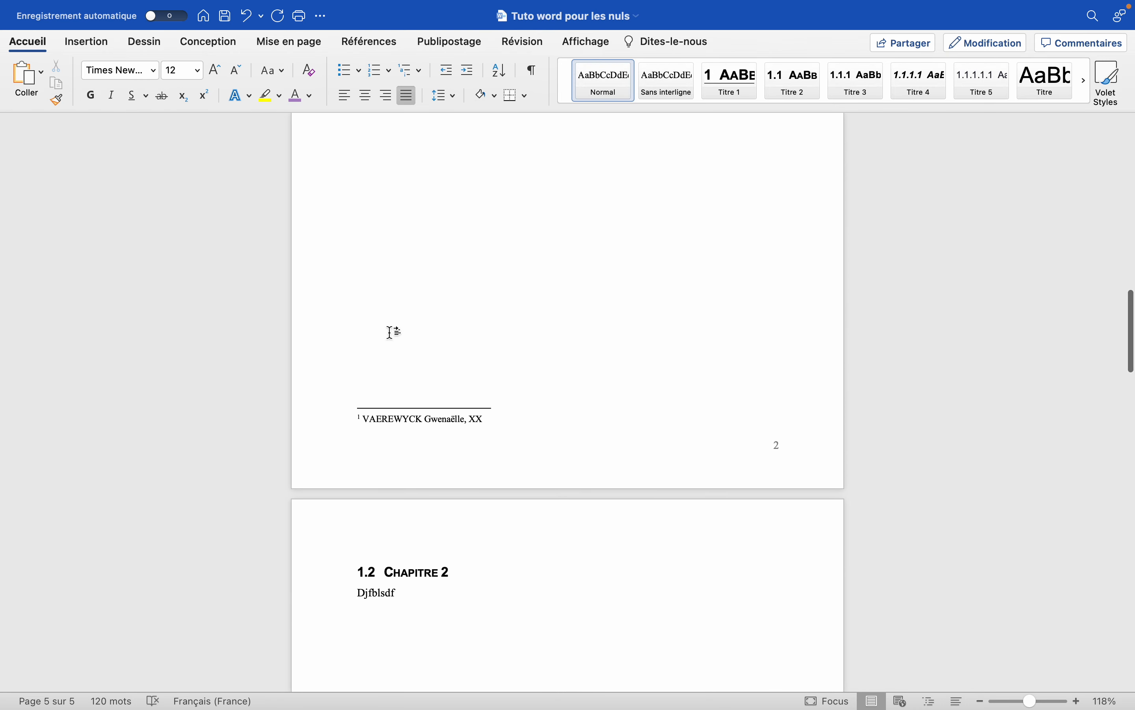
scroll(390, 332, down, 5)
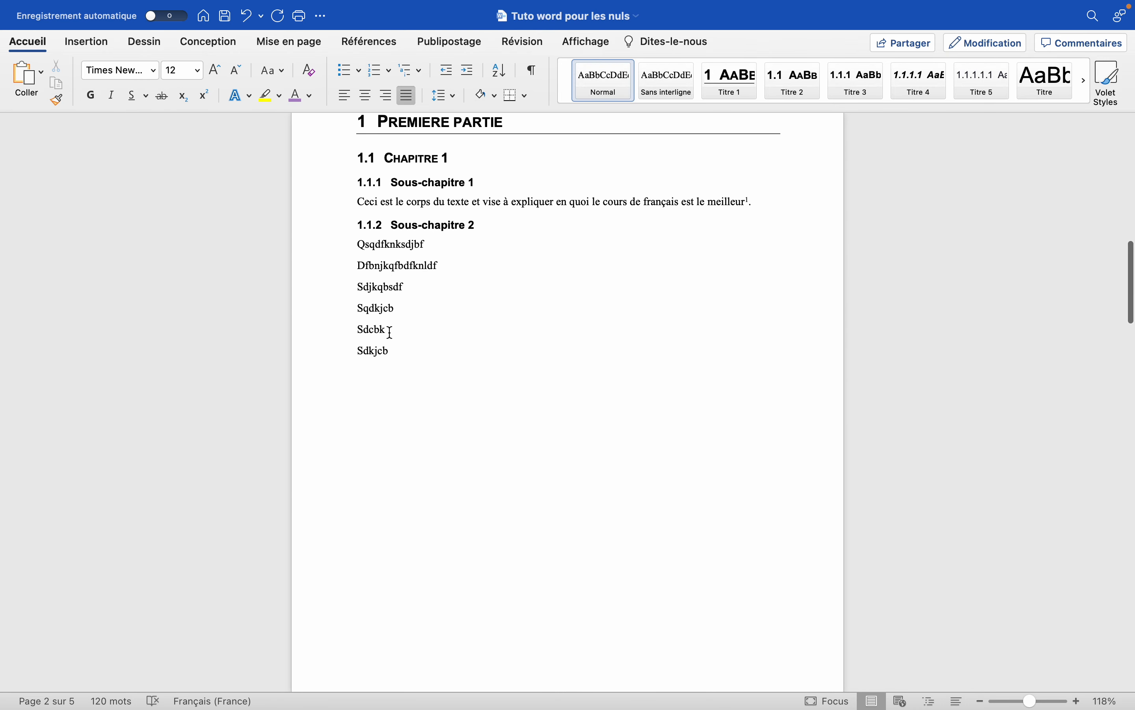
scroll(390, 333, up, 2)
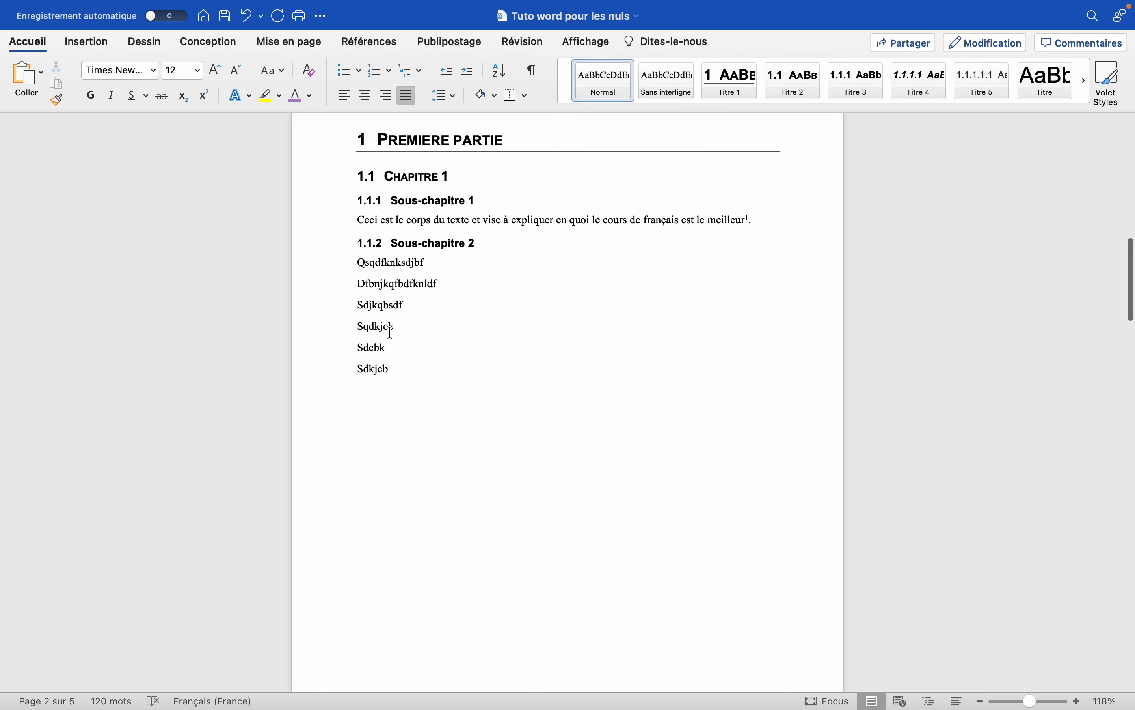
scroll(433, 273, down, 6)
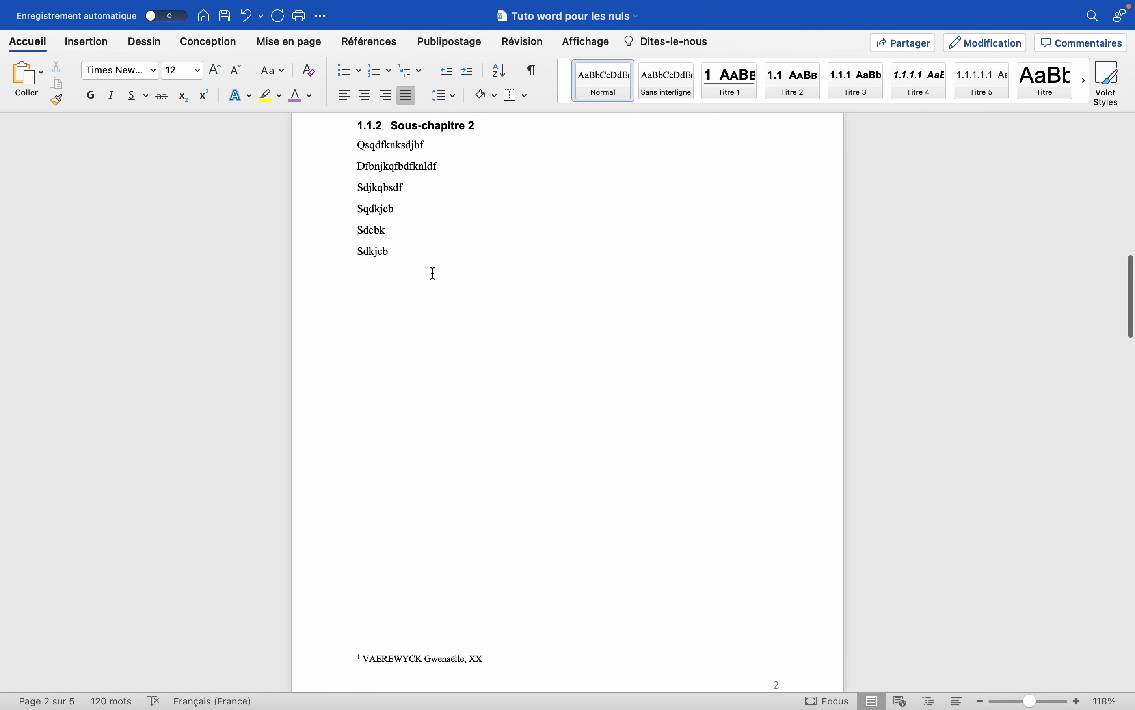